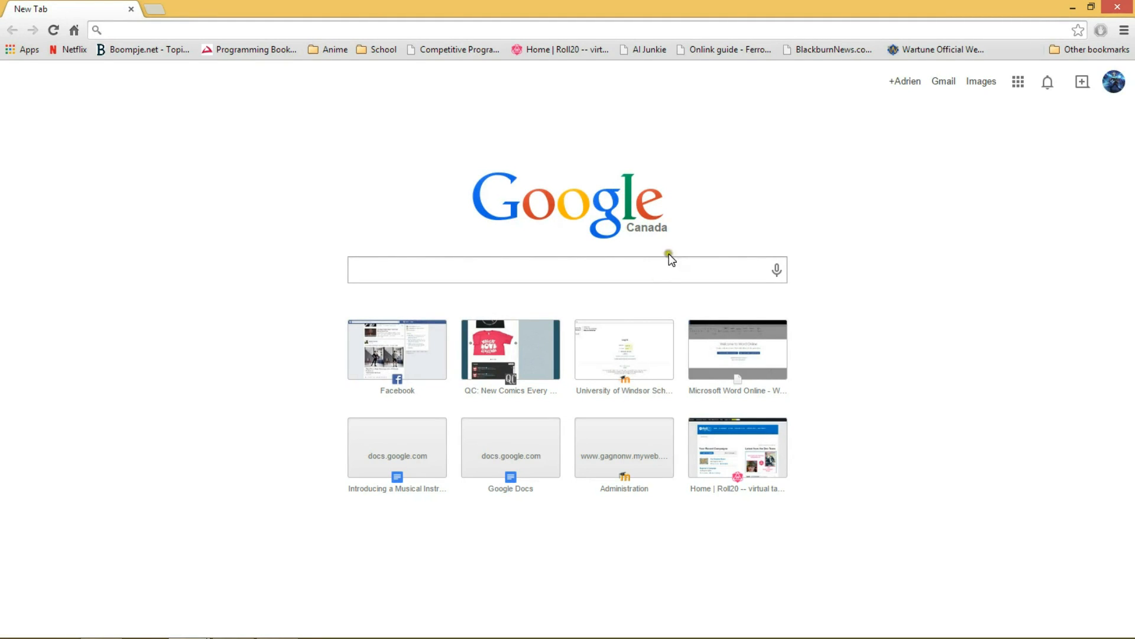
Open Google Drive and create a new Google Sheets spreadsheet.
{"action": "left_click", "coordinate": [1020, 82]}
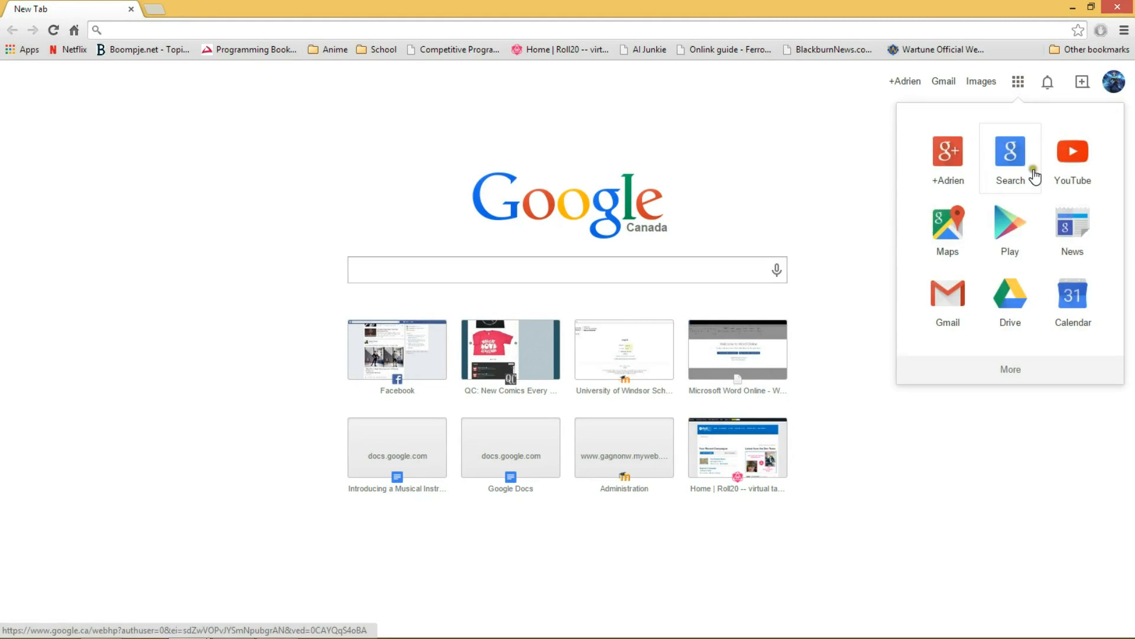
{"action": "left_click", "coordinate": [1015, 293]}
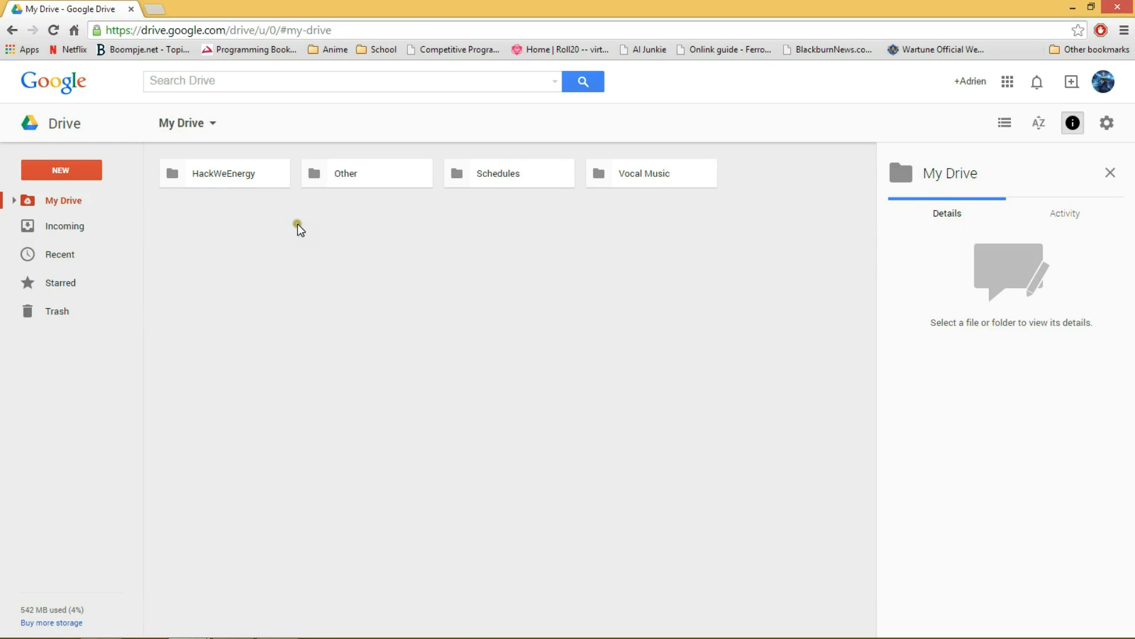
{"action": "left_click", "coordinate": [95, 171]}
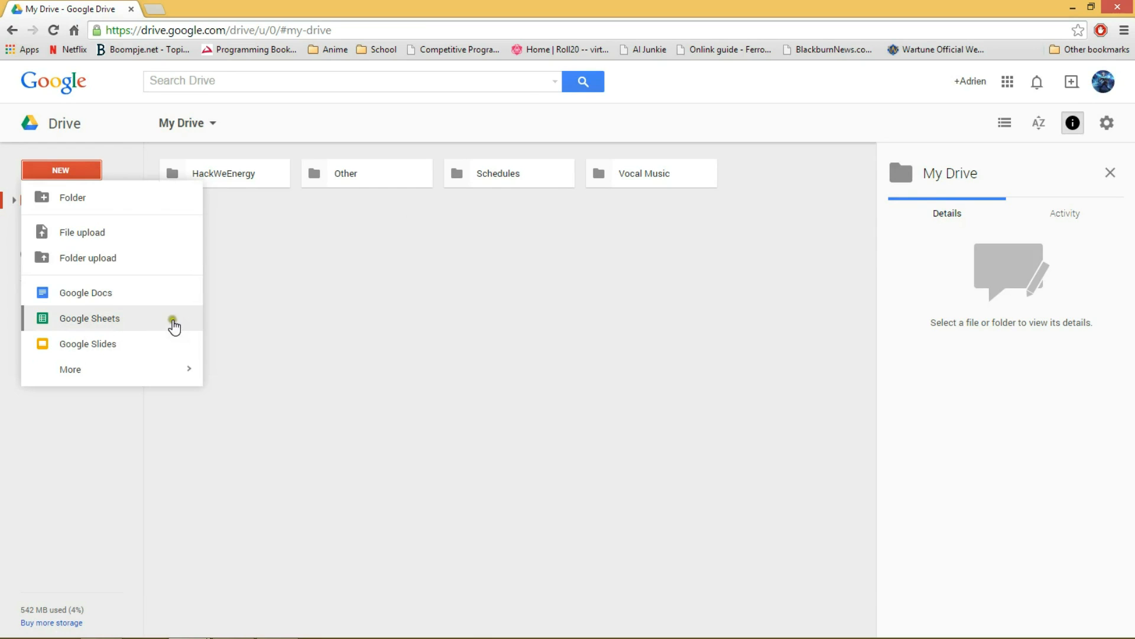
{"action": "left_click", "coordinate": [174, 322]}
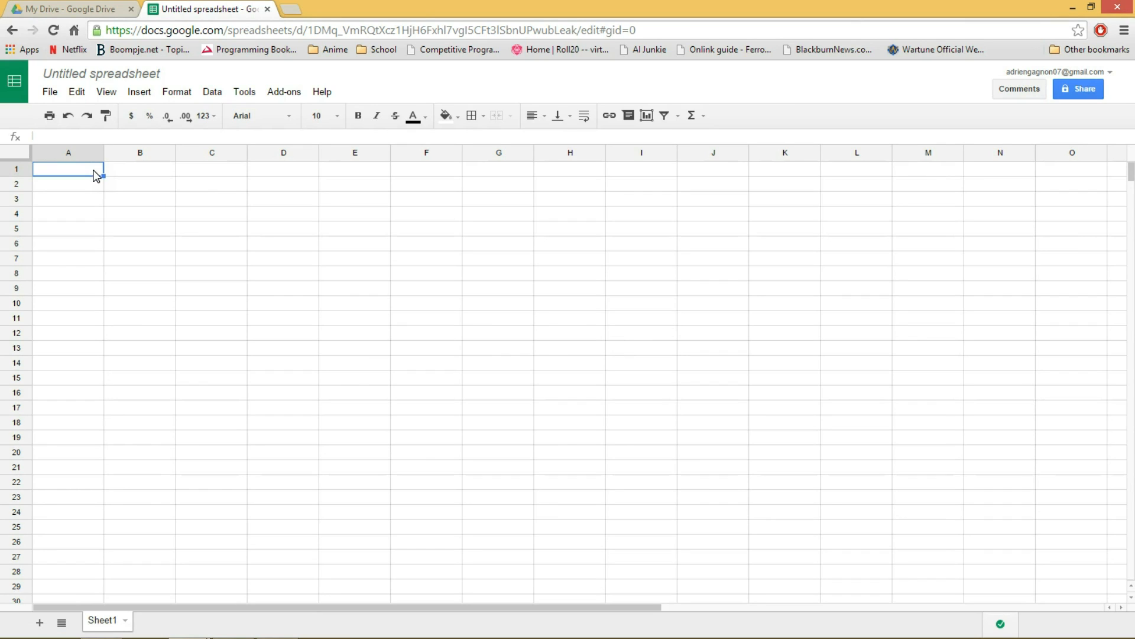
{"action": "left_click_drag", "start_coordinate": [96, 175], "coordinate": [278, 175]}
{"action": "left_click", "coordinate": [269, 200]}
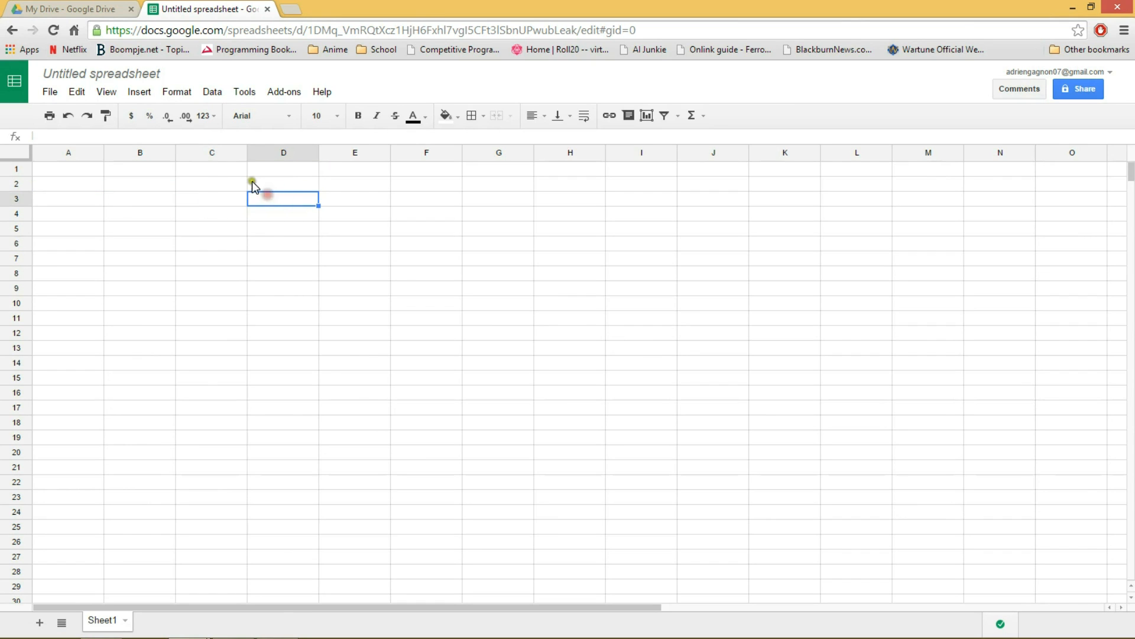
Rename the untitled spreadsheet as "Water Consumption".
{"action": "left_click", "coordinate": [134, 75]}
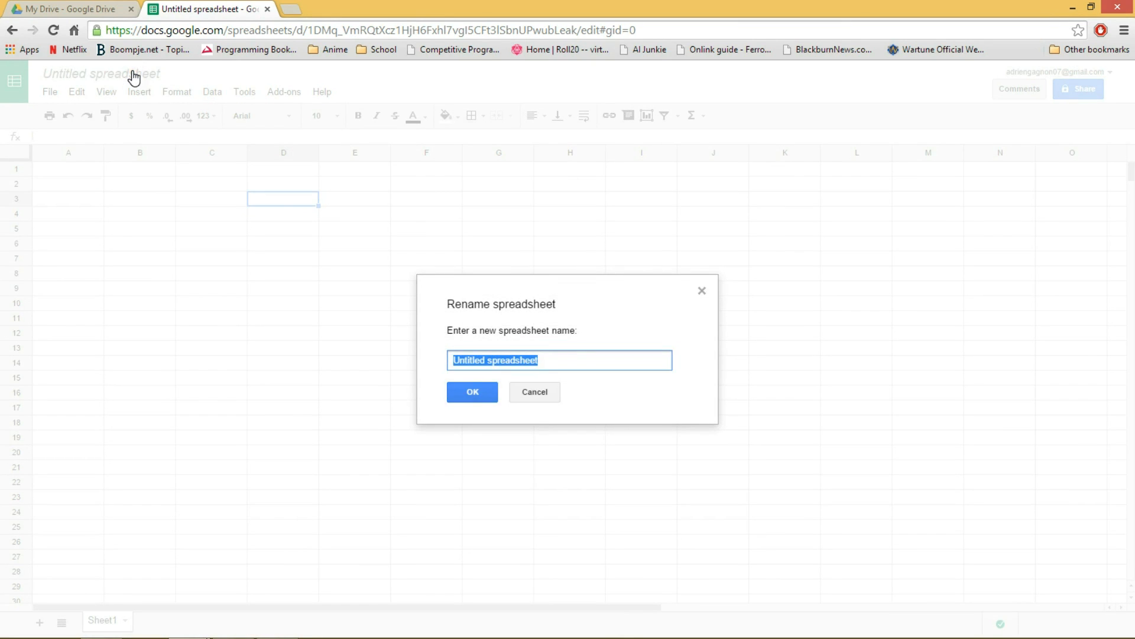
{"action": "key", "text": "BackSpace"}
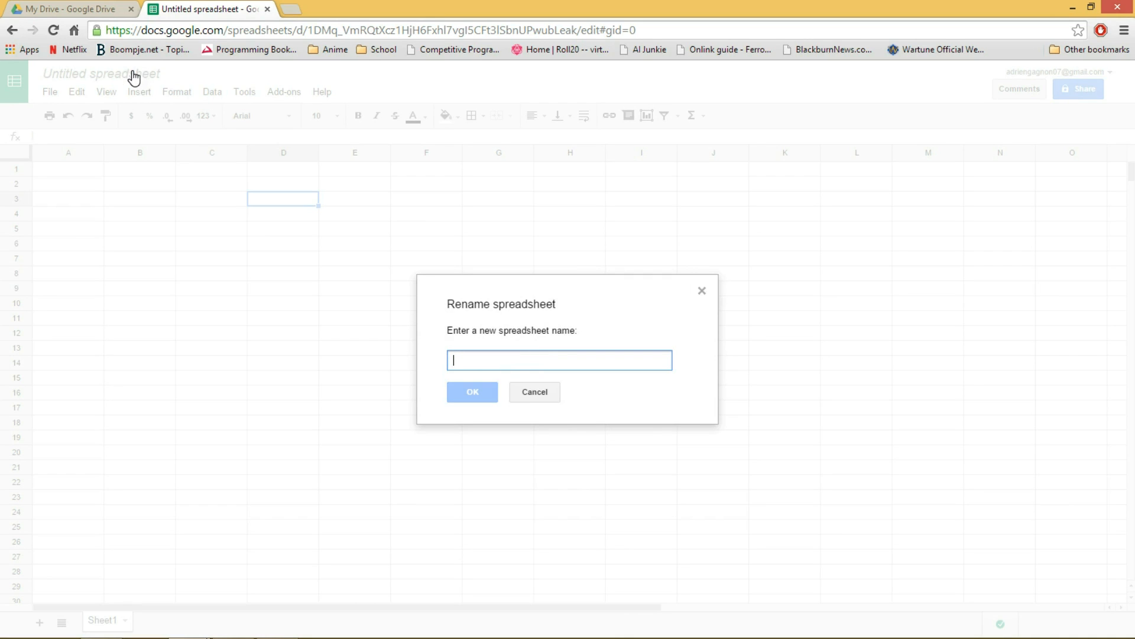
{"action": "type", "text": "Water "}
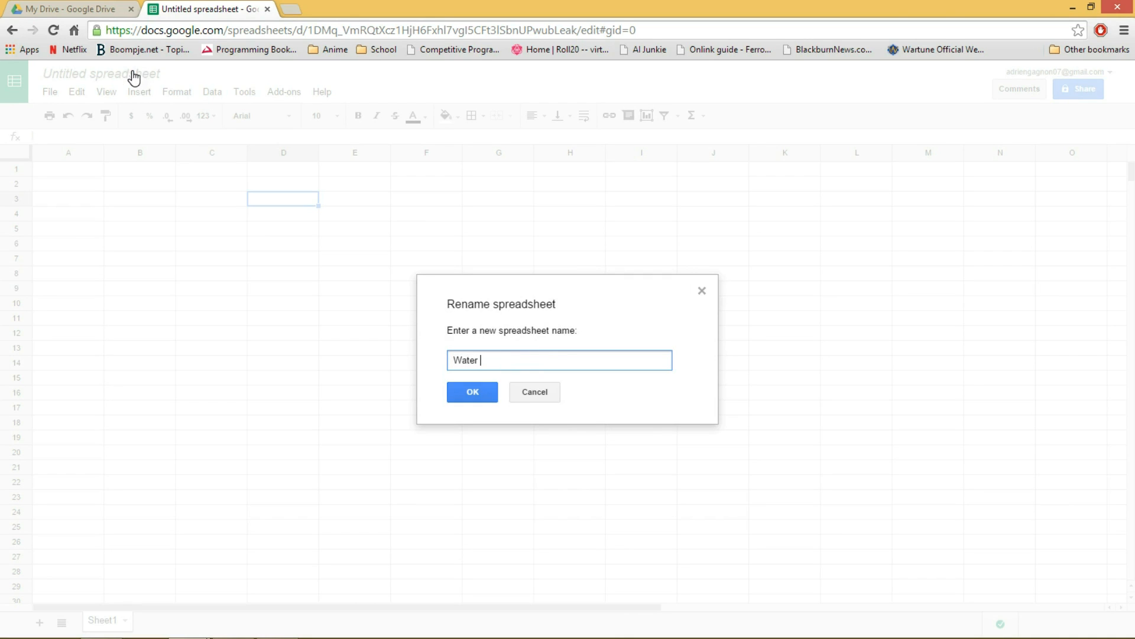
{"action": "type", "text": "Consumption"}
{"action": "left_click", "coordinate": [458, 392]}
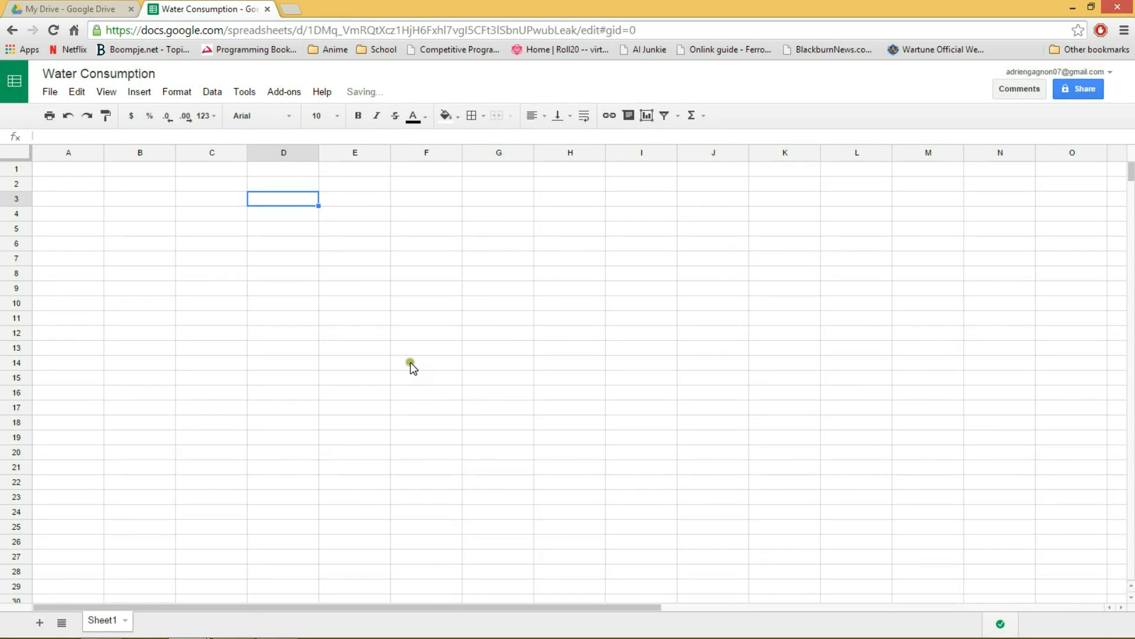
Enter the column header "Day 1 Activity" in cell A1.
{"action": "mouse_move", "coordinate": [66, 173]}
{"action": "left_mouse_down"}
{"action": "mouse_move", "coordinate": [649, 170]}
{"action": "mouse_move", "coordinate": [89, 174]}
{"action": "left_mouse_up"}
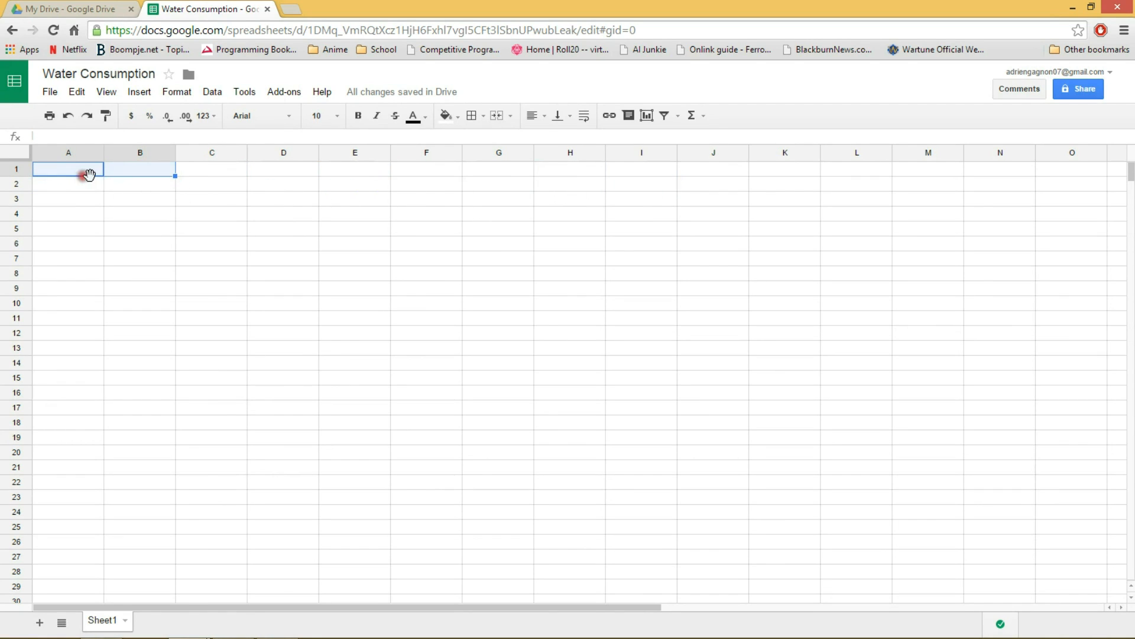
{"action": "left_click", "coordinate": [121, 181]}
{"action": "left_click", "coordinate": [80, 168]}
{"action": "type", "text": "Day 1 Activity"}
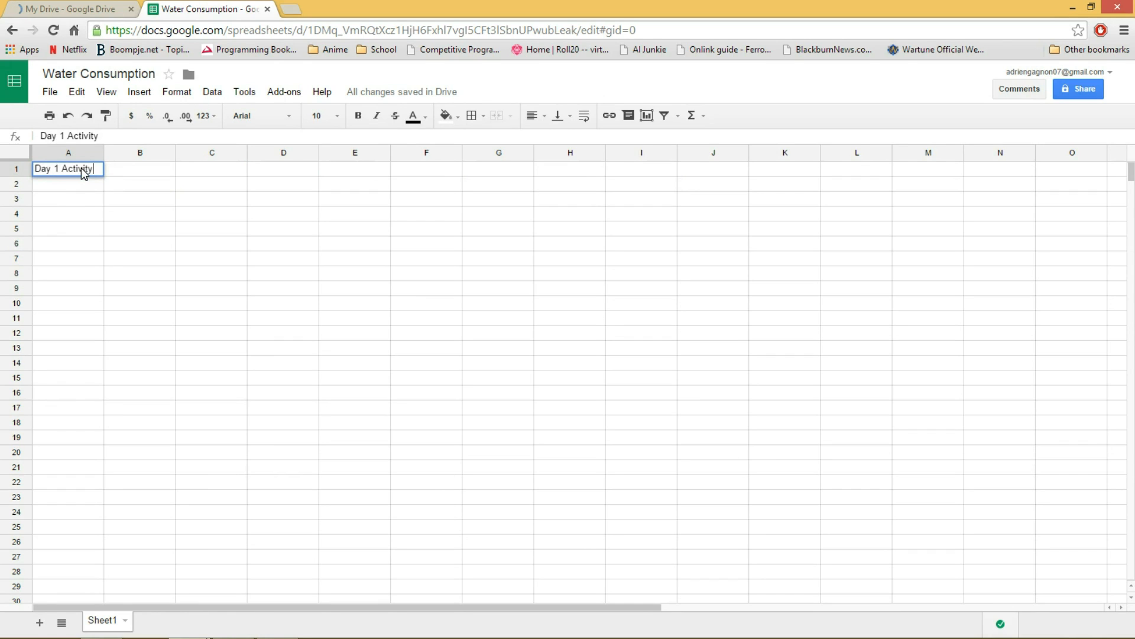
{"action": "left_click", "coordinate": [55, 188]}
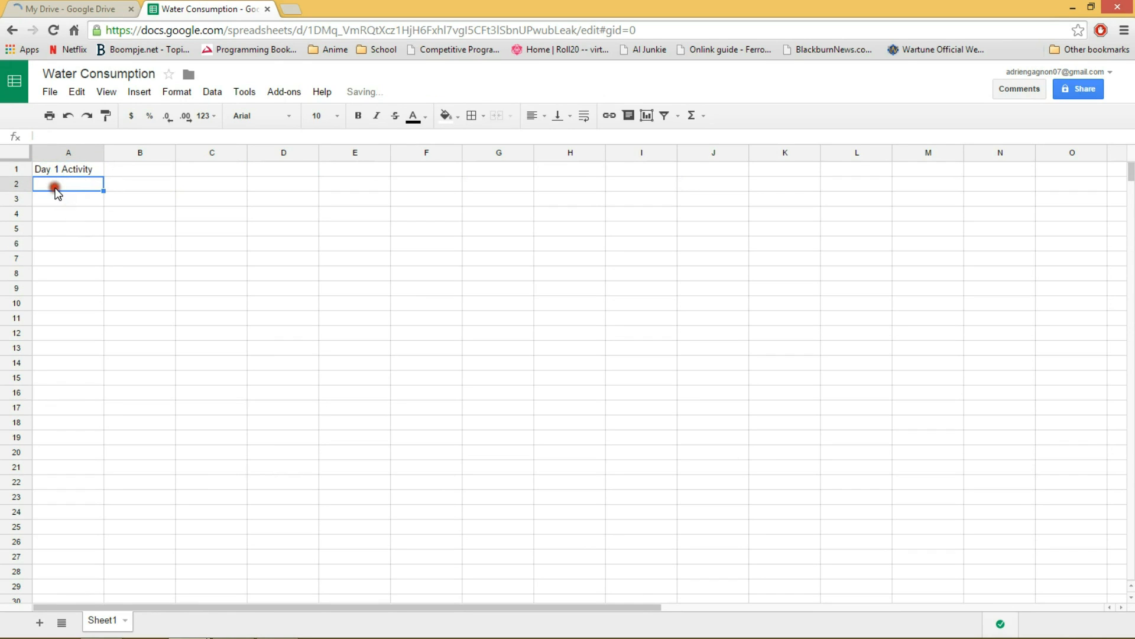
{"action": "left_click", "coordinate": [69, 540], "text": "shift"}
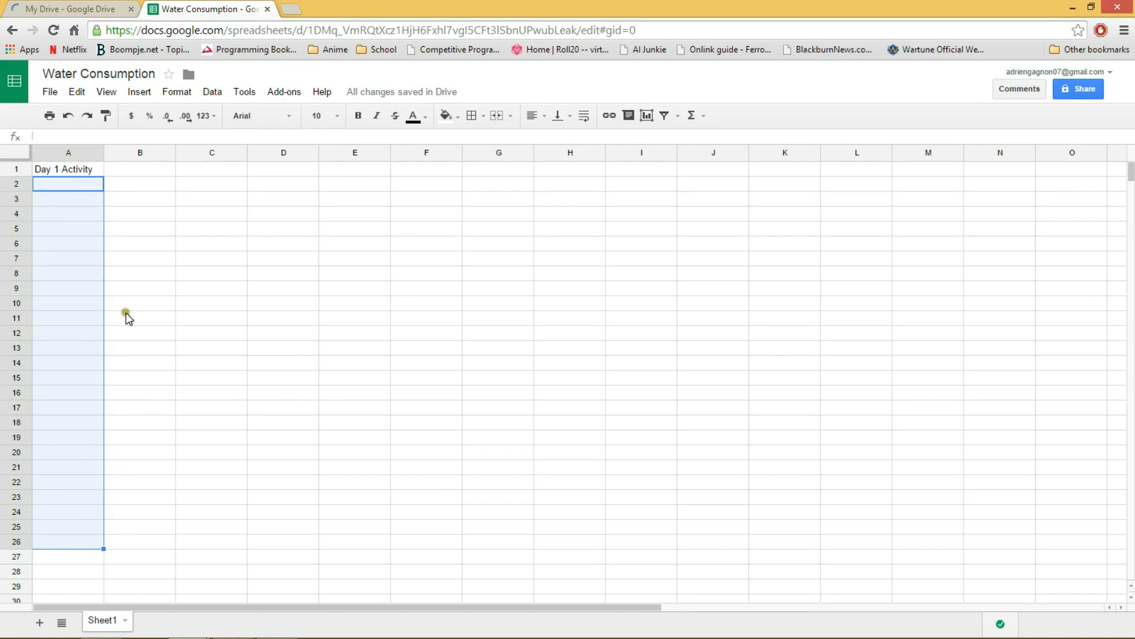
{"action": "left_click", "coordinate": [151, 228]}
{"action": "left_click", "coordinate": [58, 185]}
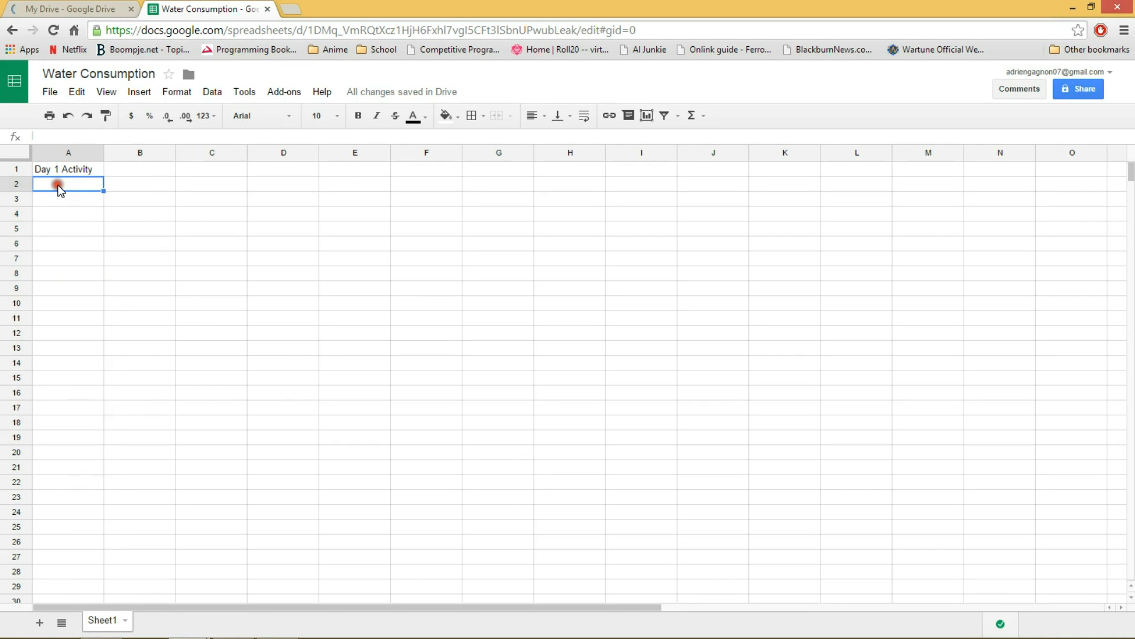
Enter the column header "Length of Time" in cell B1.
{"action": "left_click", "coordinate": [121, 172]}
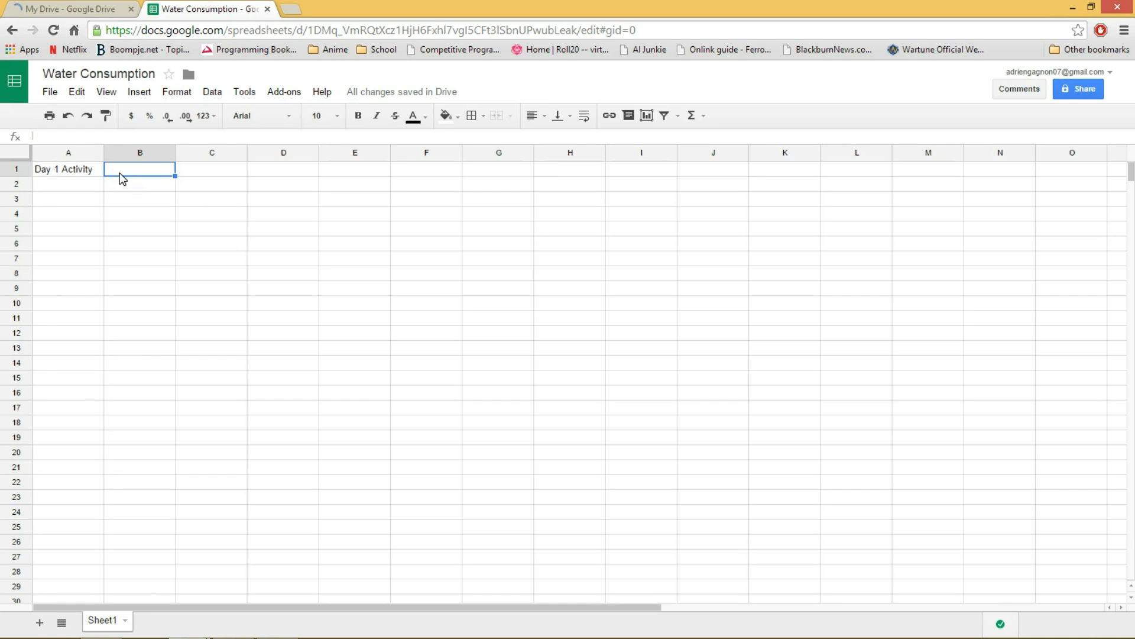
{"action": "type", "text": "Time"}
{"action": "key", "text": "BackSpace"}
{"action": "key", "text": "BackSpace"}
{"action": "key", "text": "BackSpace"}
{"action": "key", "text": "BackSpace"}
{"action": "type", "text": "Len"}
{"action": "type", "text": "tgth of time"}
{"action": "key", "text": "BackSpace"}
{"action": "key", "text": "BackSpace"}
{"action": "key", "text": "BackSpace"}
{"action": "key", "text": "BackSpace"}
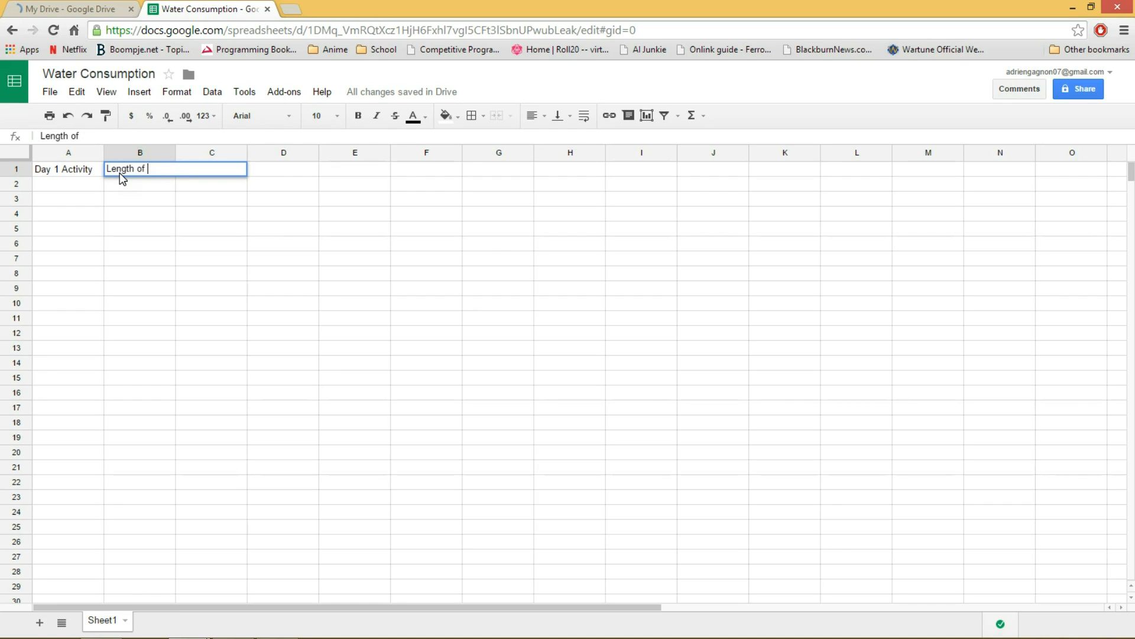
{"action": "type", "text": "Time"}
{"action": "left_click", "coordinate": [249, 197]}
Enter the column header "Est. Water Use" in cell C1.
{"action": "left_click", "coordinate": [218, 171]}
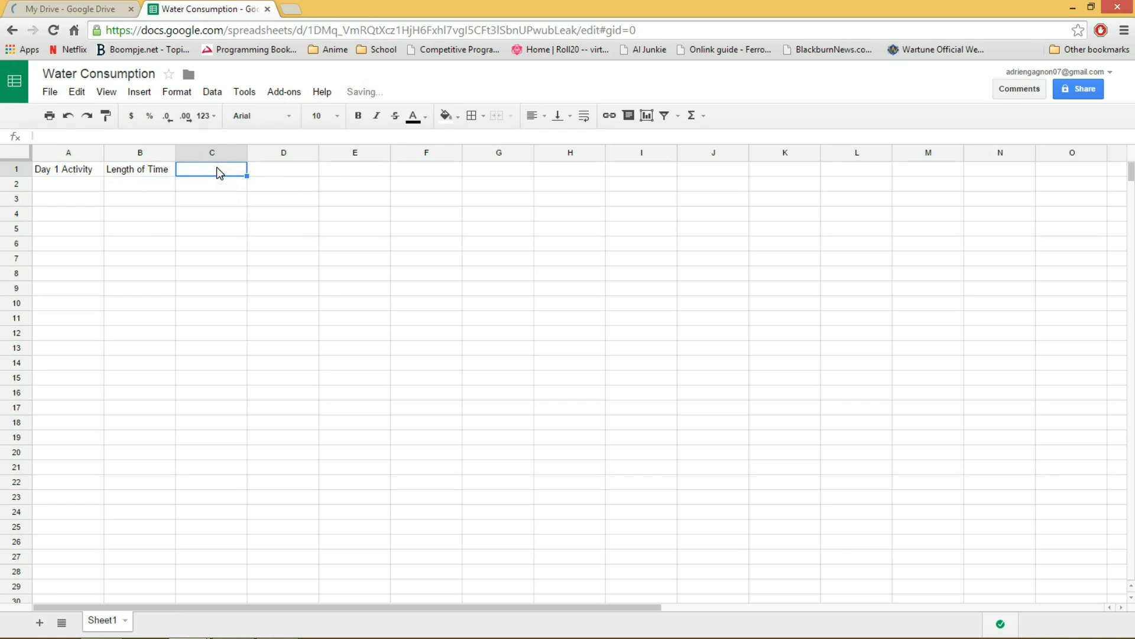
{"action": "type", "text": "Est. Water"}
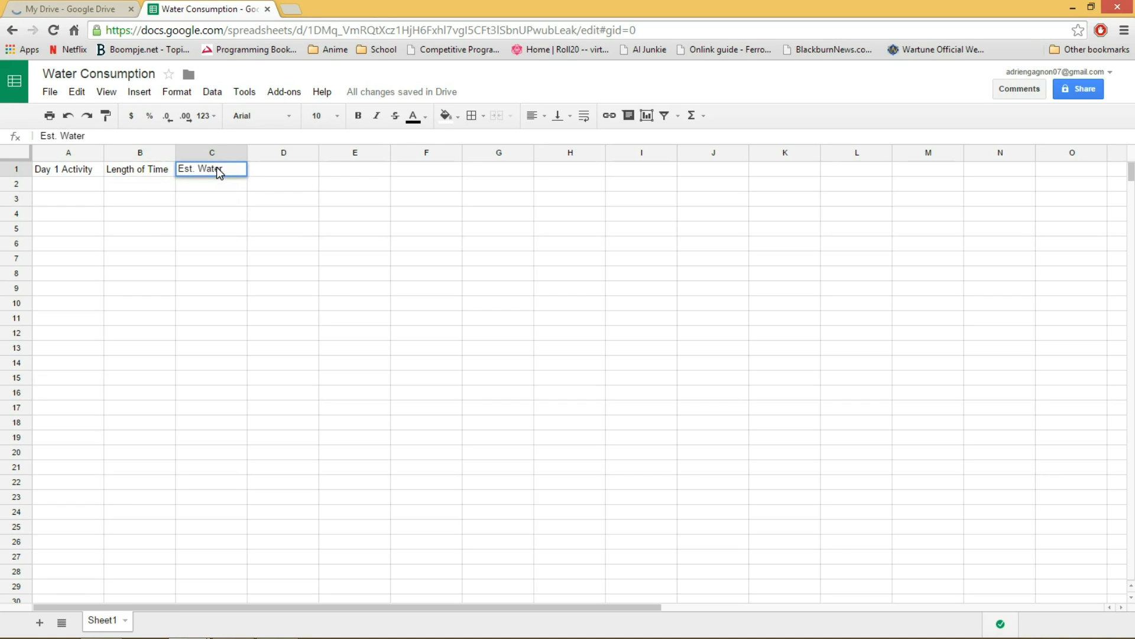
{"action": "type", "text": " Use"}
{"action": "left_click", "coordinate": [293, 198]}
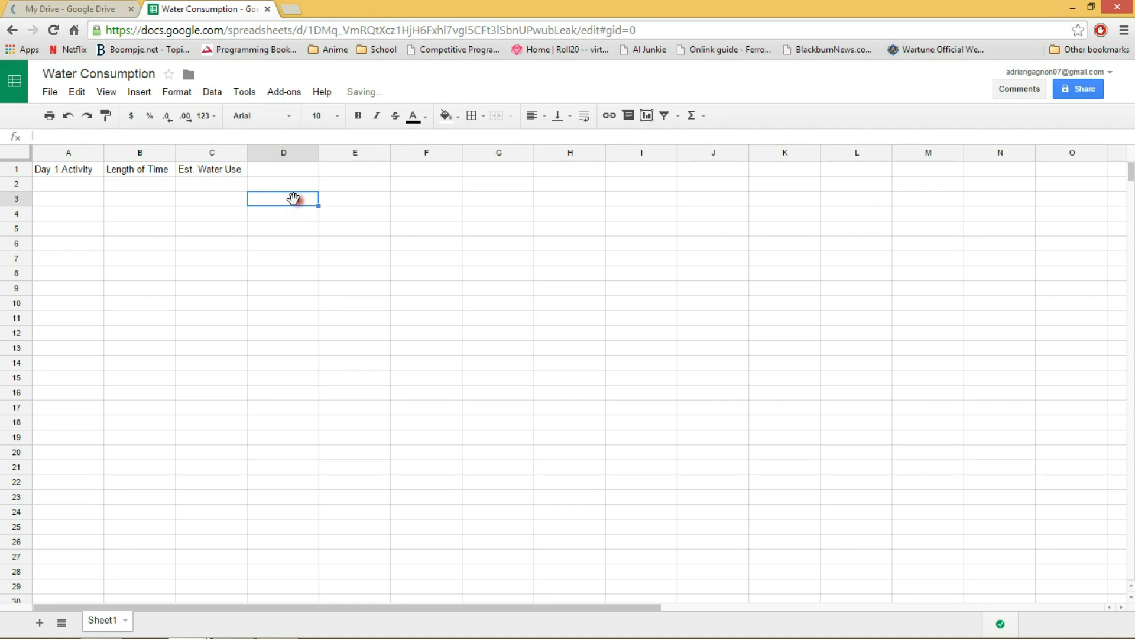
Enter the column header "Total Water" in cell D1 and widen column C slightly.
{"action": "left_click", "coordinate": [271, 169]}
{"action": "type", "text": "Total Water"}
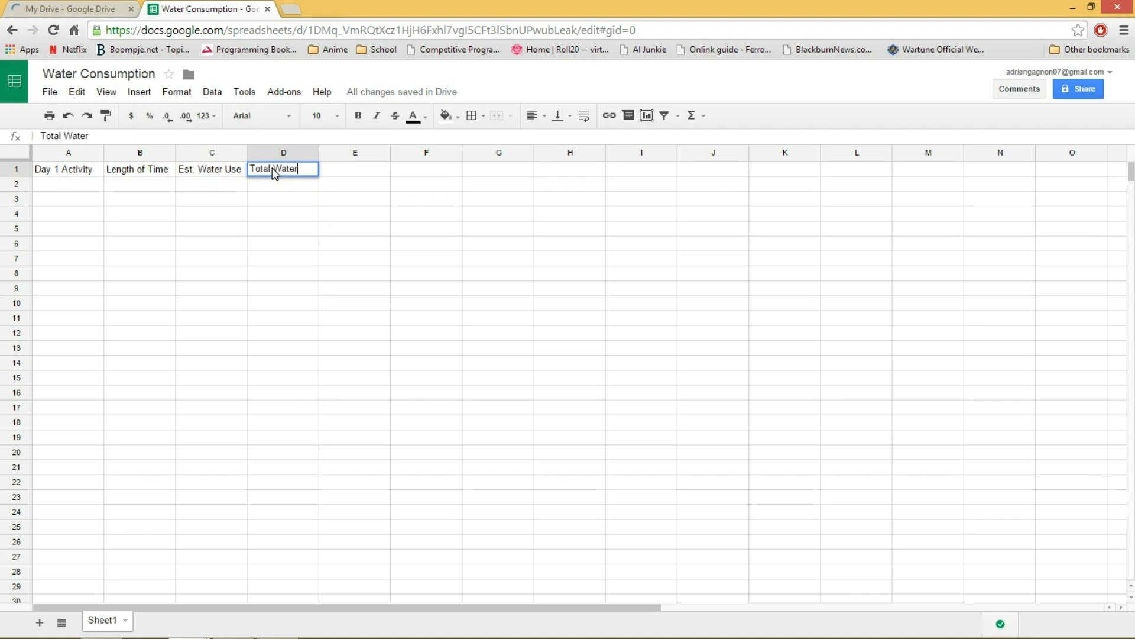
{"action": "left_click_drag", "start_coordinate": [248, 153], "coordinate": [275, 153]}
{"action": "type", "text": "r"}
{"action": "left_click", "coordinate": [145, 199]}
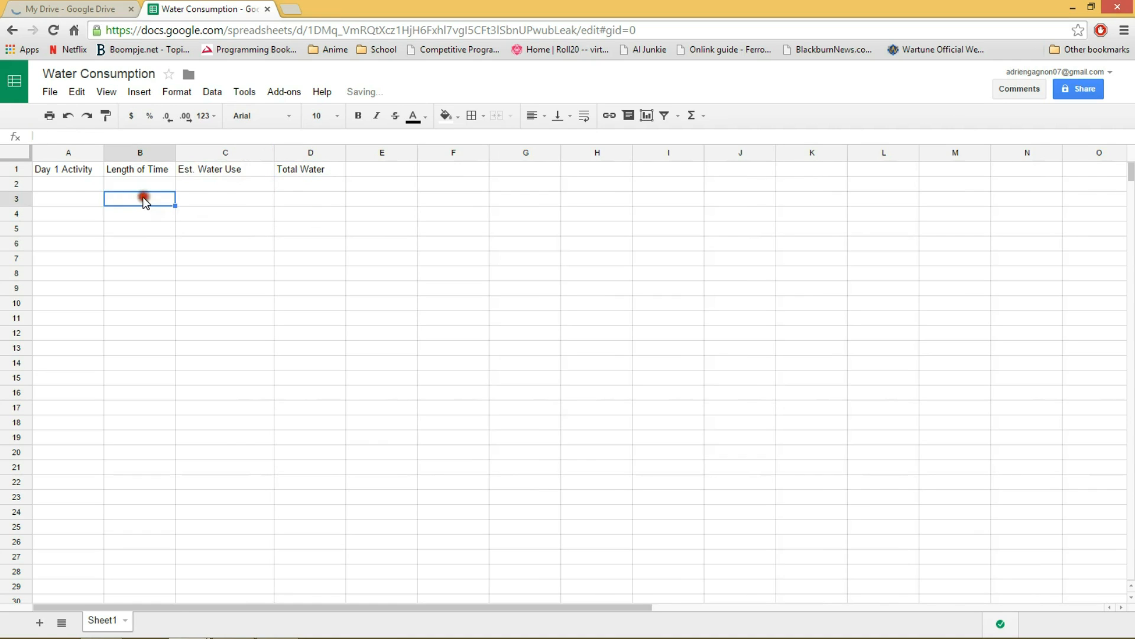
Fill row 2 with the activity "Shower", length of time "15 mins" and estimated water use "9.5 lpm".
{"action": "left_click", "coordinate": [60, 186]}
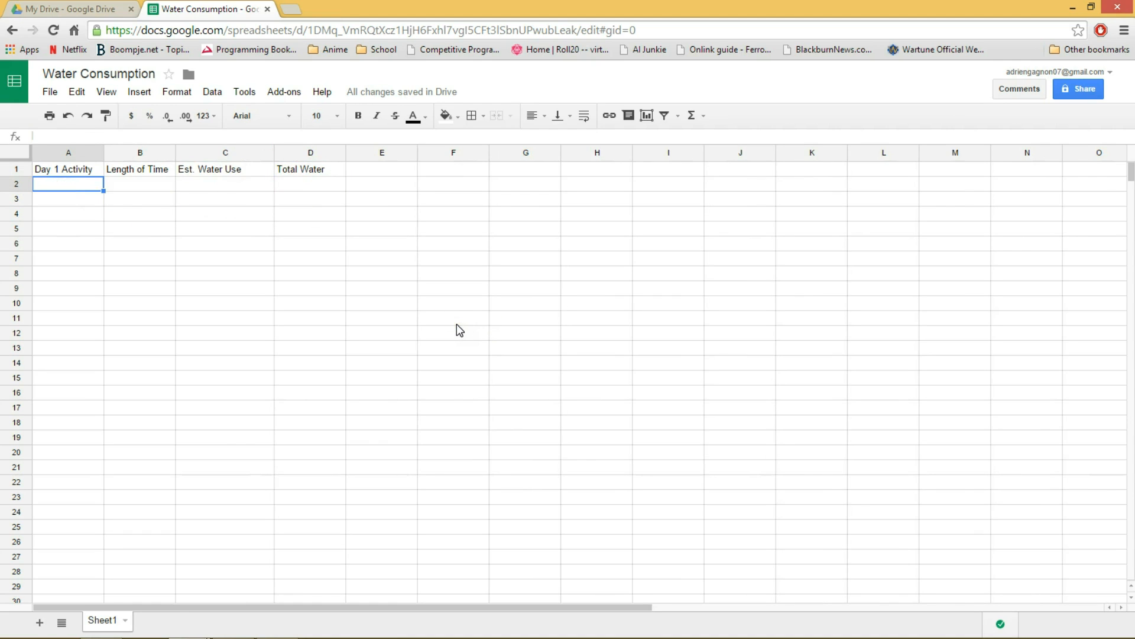
{"action": "type", "text": "Shower"}
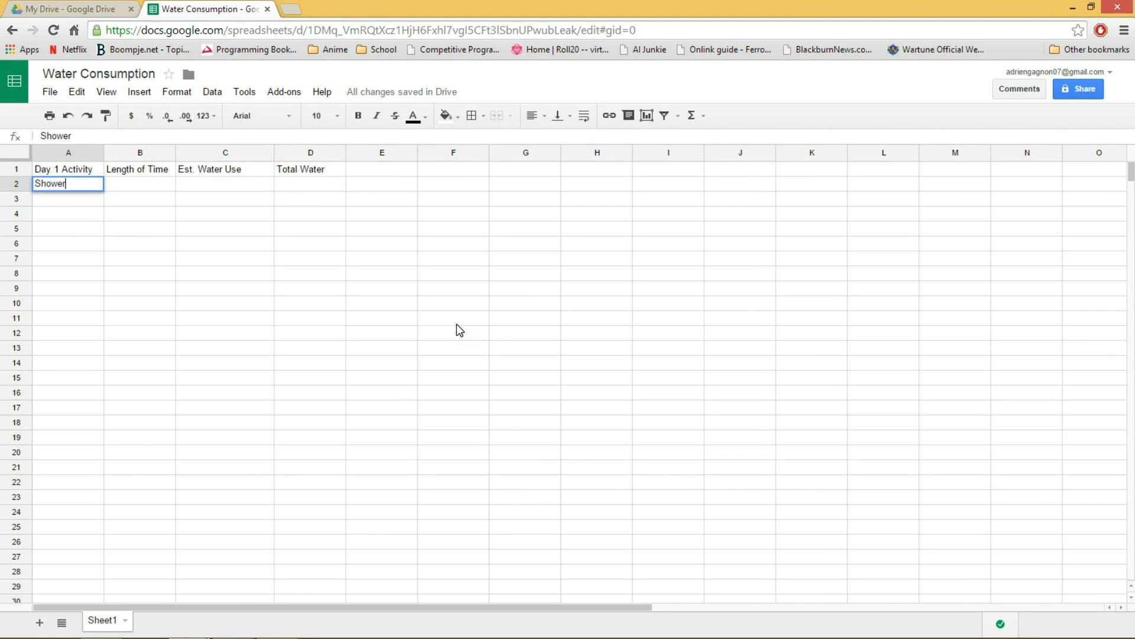
{"action": "left_click", "coordinate": [153, 184]}
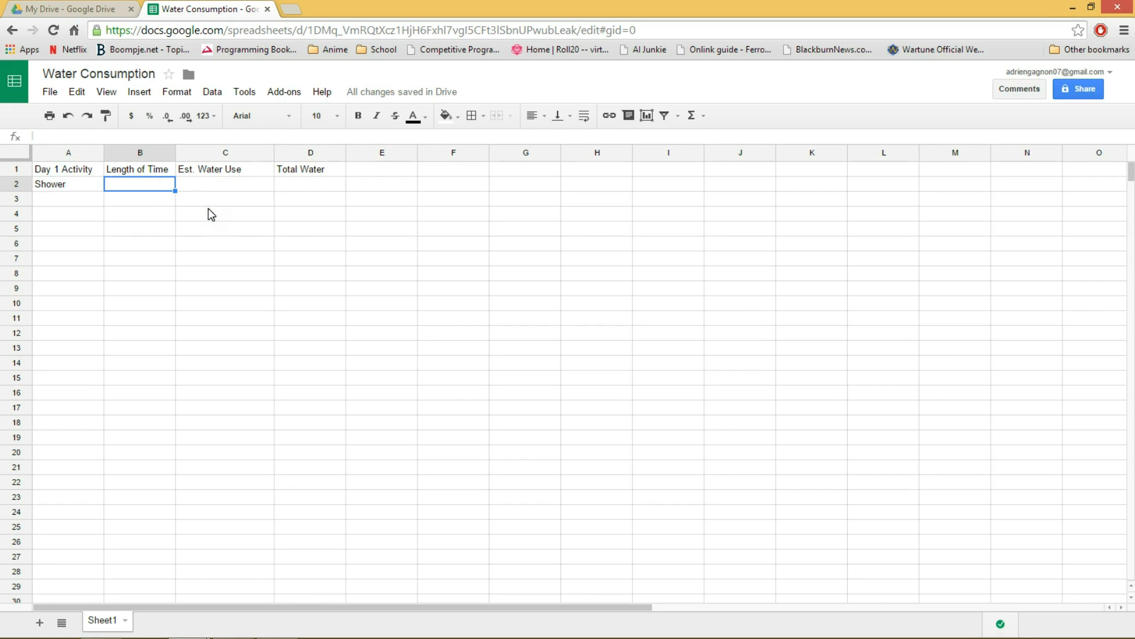
{"action": "type", "text": "15 mins"}
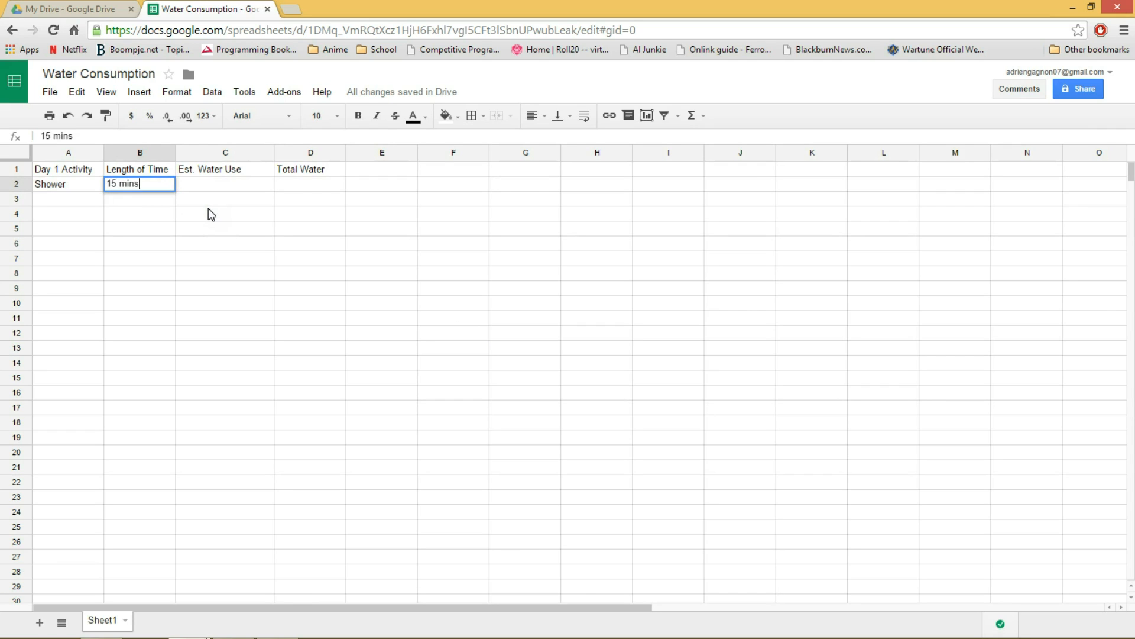
{"action": "key", "text": "Tab"}
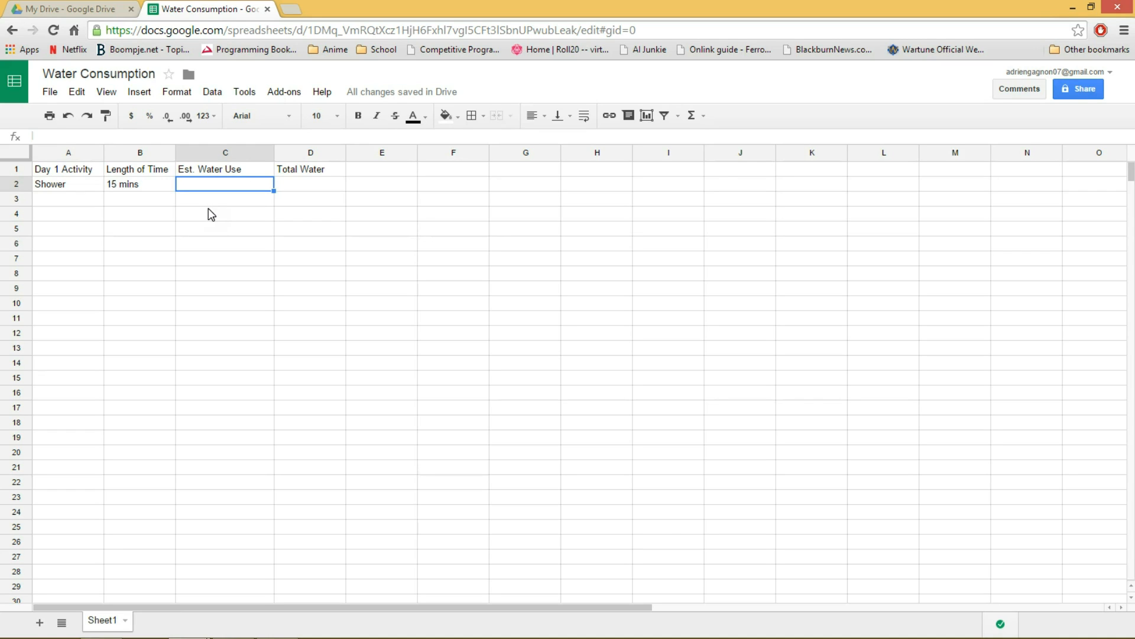
{"action": "type", "text": "9.5"}
{"action": "type", "text": "lpm"}
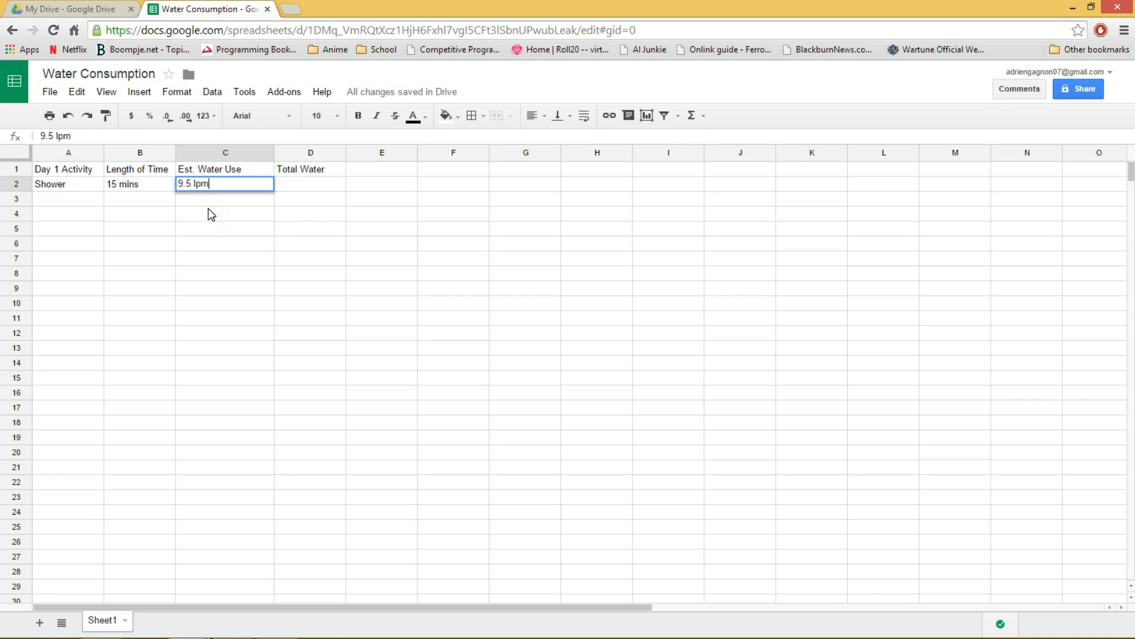
{"action": "key", "text": "Tab"}
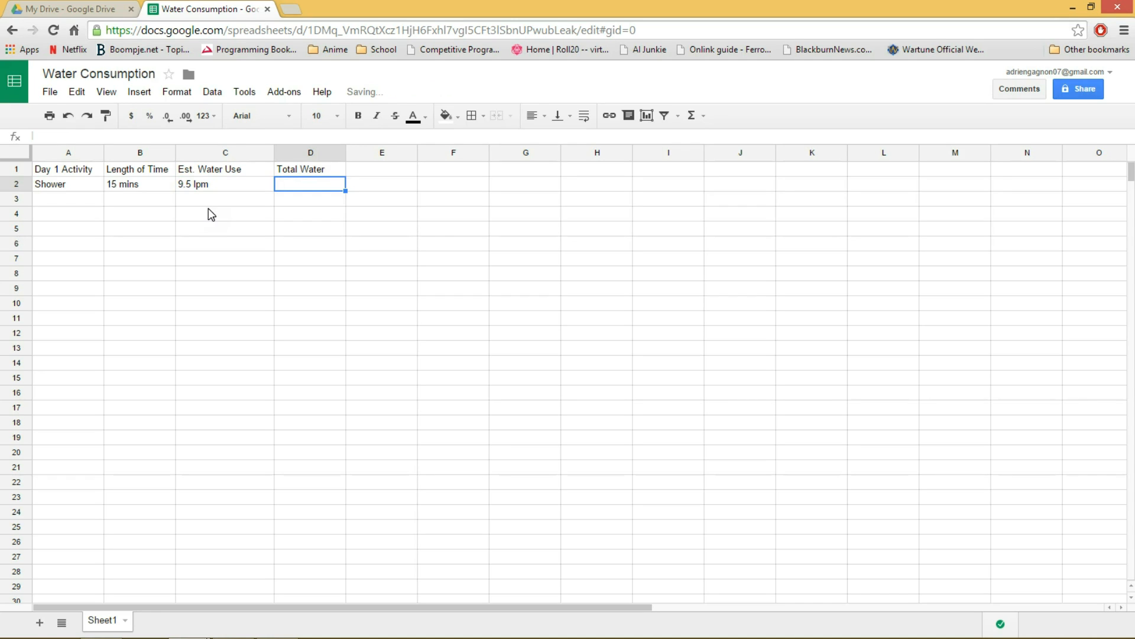
Fill row 3 with the activity "Brushing Teeth", length of time "2 mins" and estimated water use "5.5 lpm".
{"action": "key", "text": "Down"}
{"action": "key", "text": "Left"}
{"action": "key", "text": "Left"}
{"action": "key", "text": "Left"}
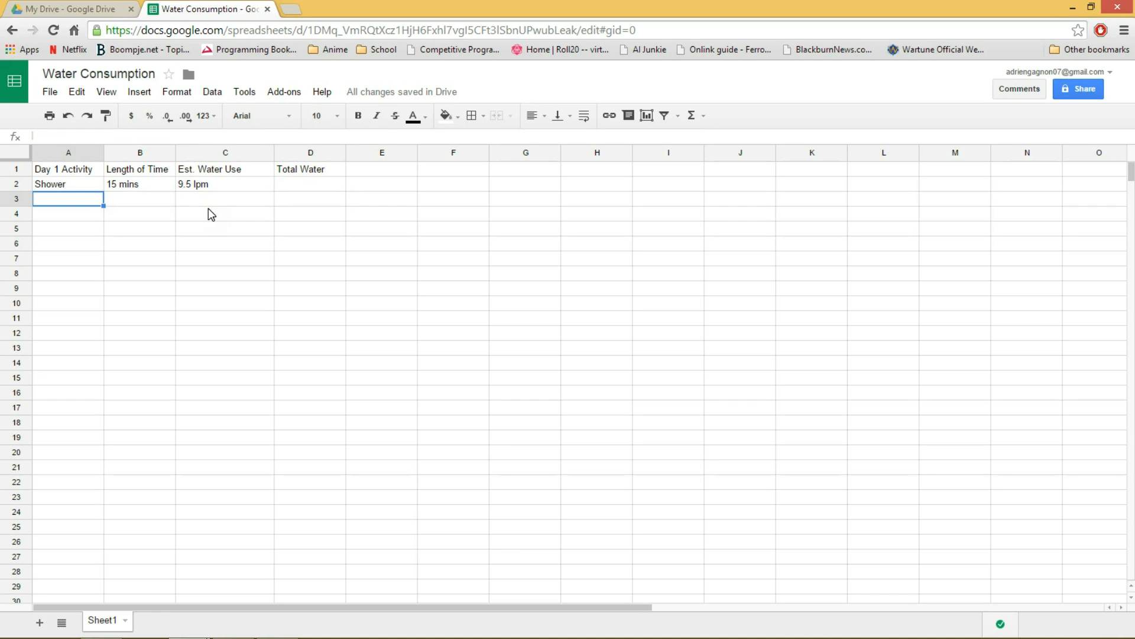
{"action": "type", "text": "Brushing Teeth"}
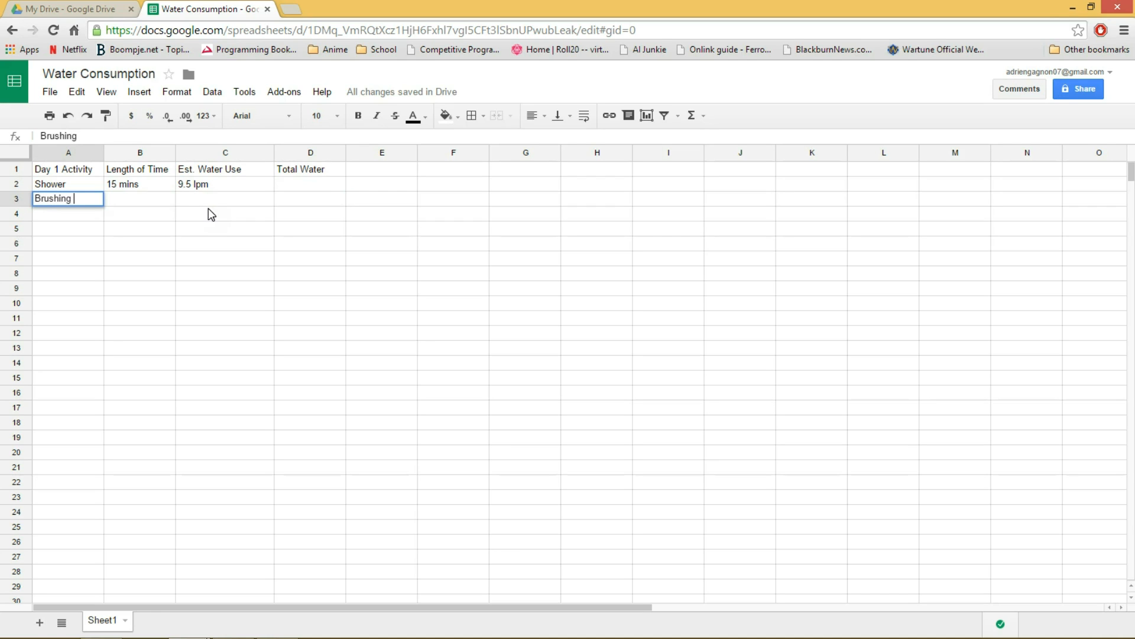
{"action": "key", "text": "Tab"}
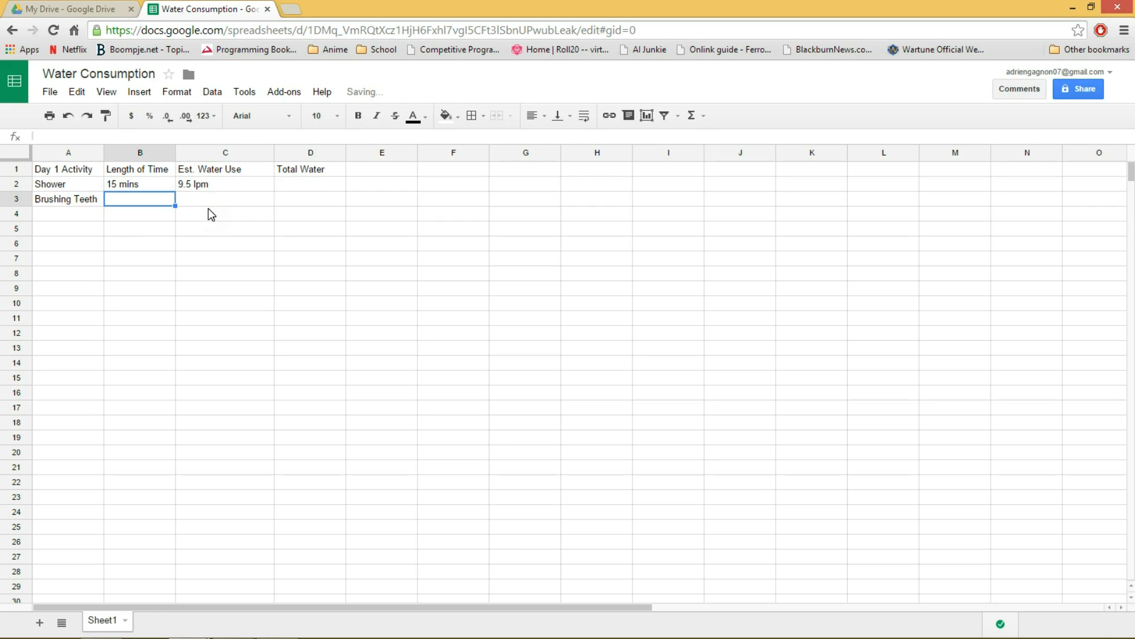
{"action": "type", "text": "2 mins"}
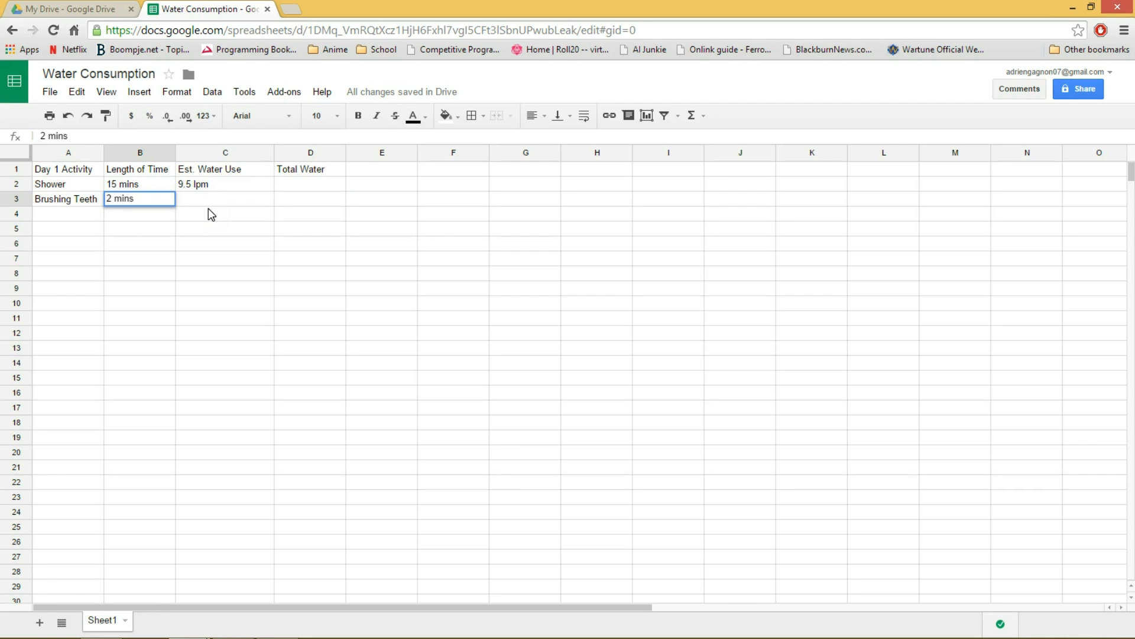
{"action": "key", "text": "Tab"}
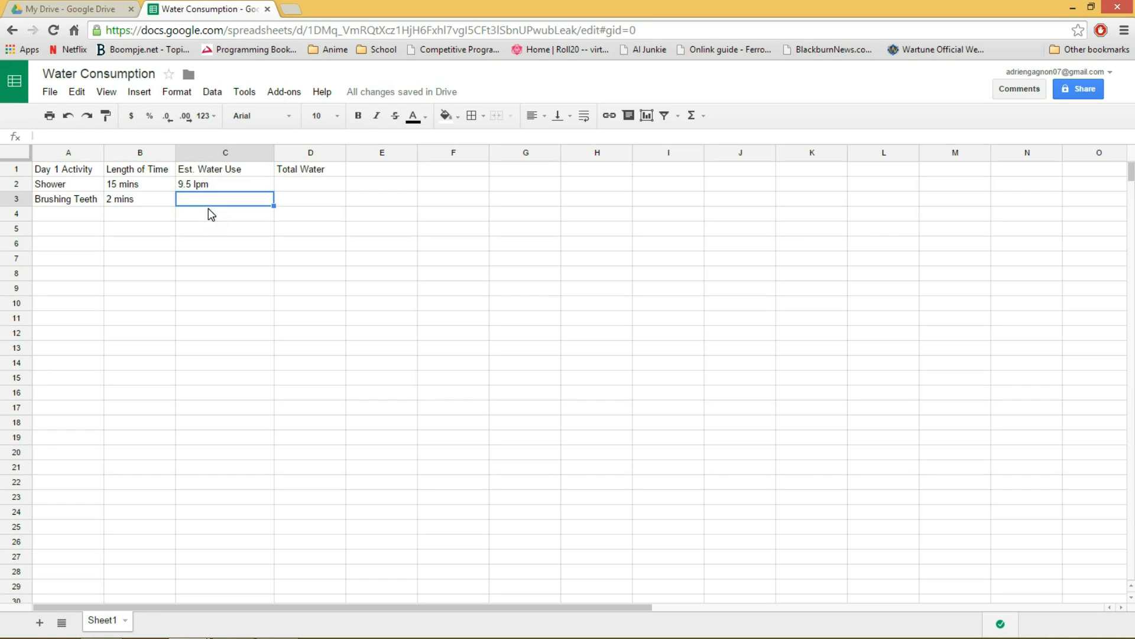
{"action": "type", "text": "5.5 lpm"}
{"action": "key", "text": "Return"}
Fill row 4 with the activity "Toilet Flushes" and the length of time "5 flushes".
{"action": "key", "text": "Left"}
{"action": "key", "text": "Left"}
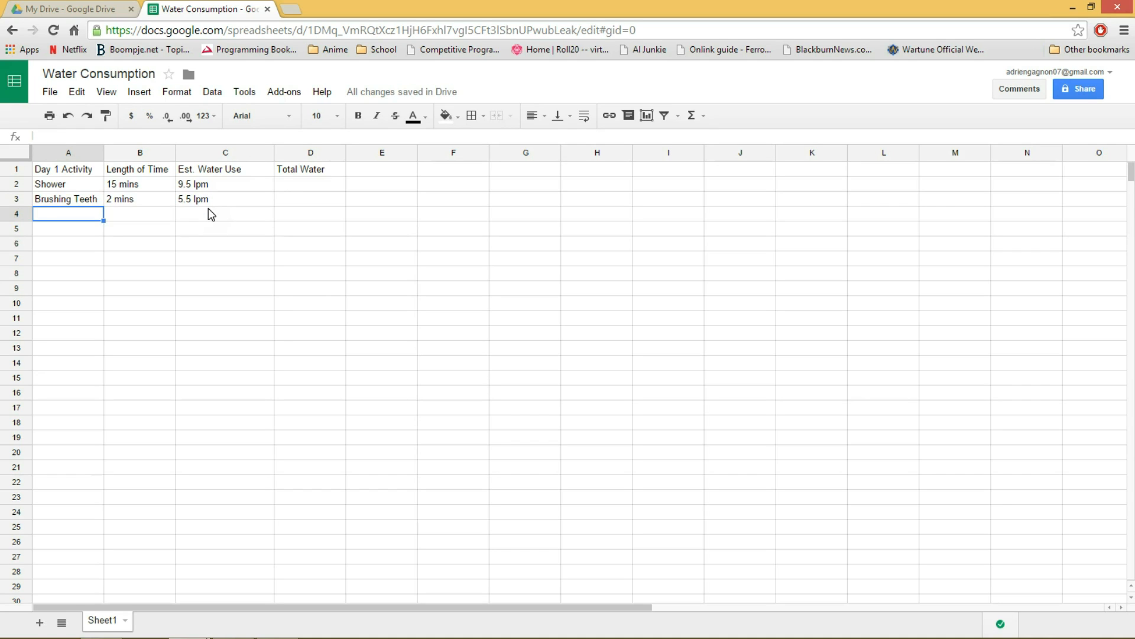
{"action": "type", "text": "Toilet Flushes"}
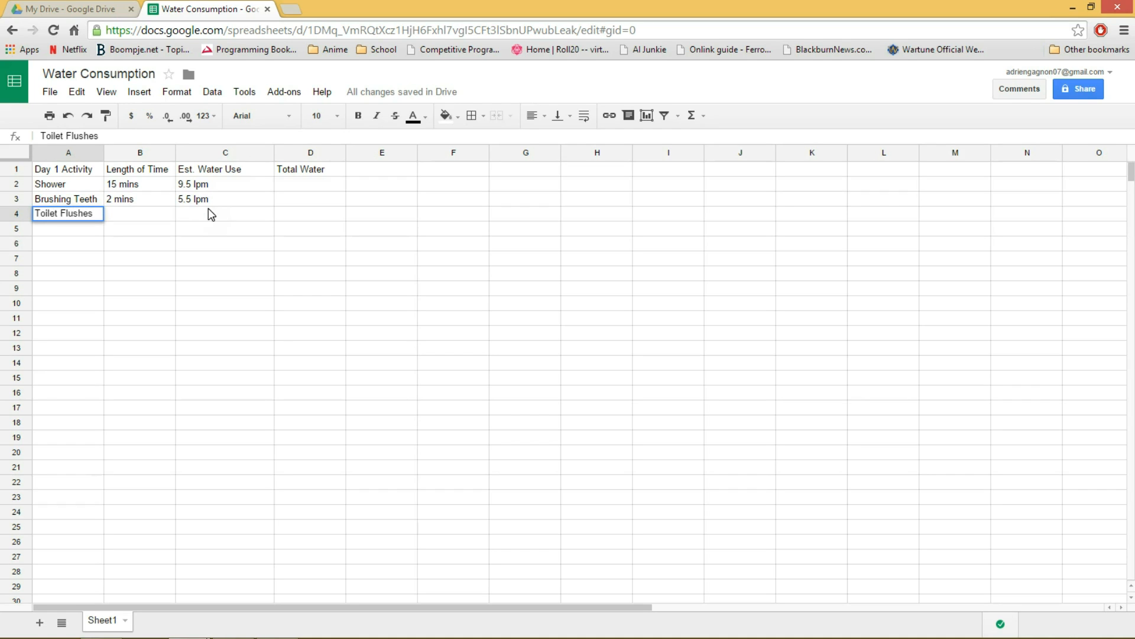
{"action": "key", "text": "Tab"}
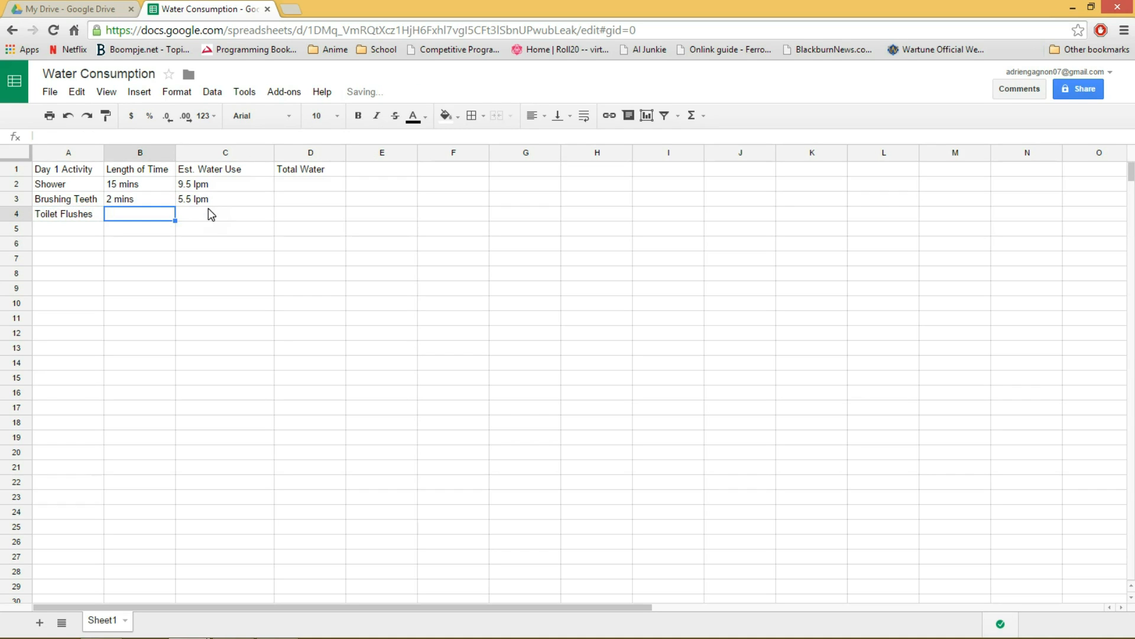
{"action": "type", "text": "5 m"}
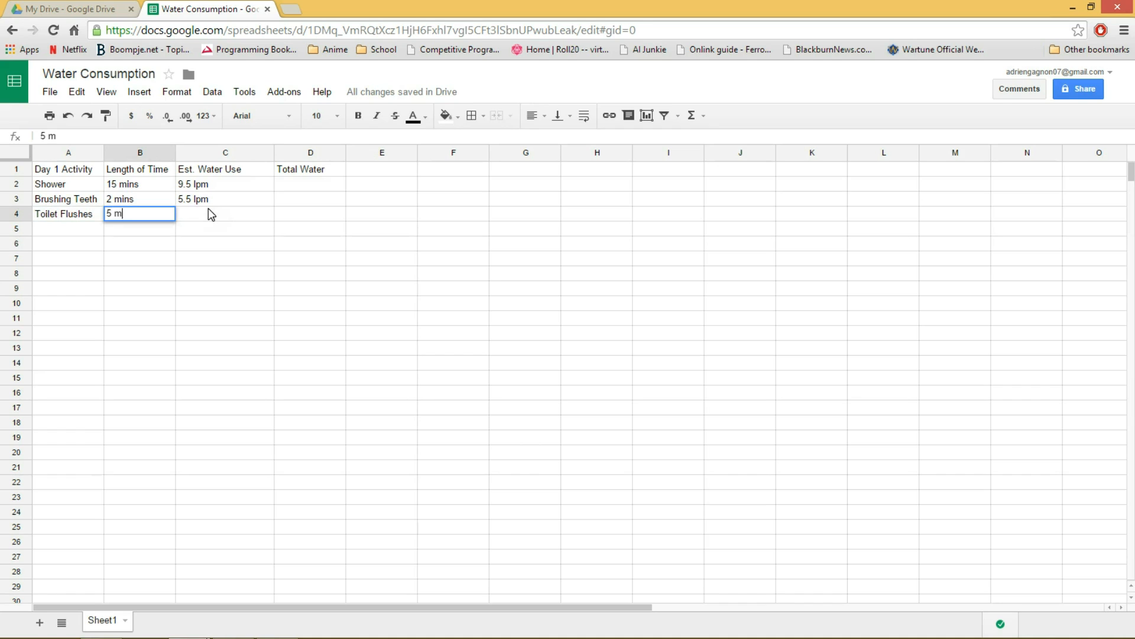
{"action": "key", "text": "BackSpace"}
{"action": "type", "text": "flushes"}
{"action": "key", "text": "Tab"}
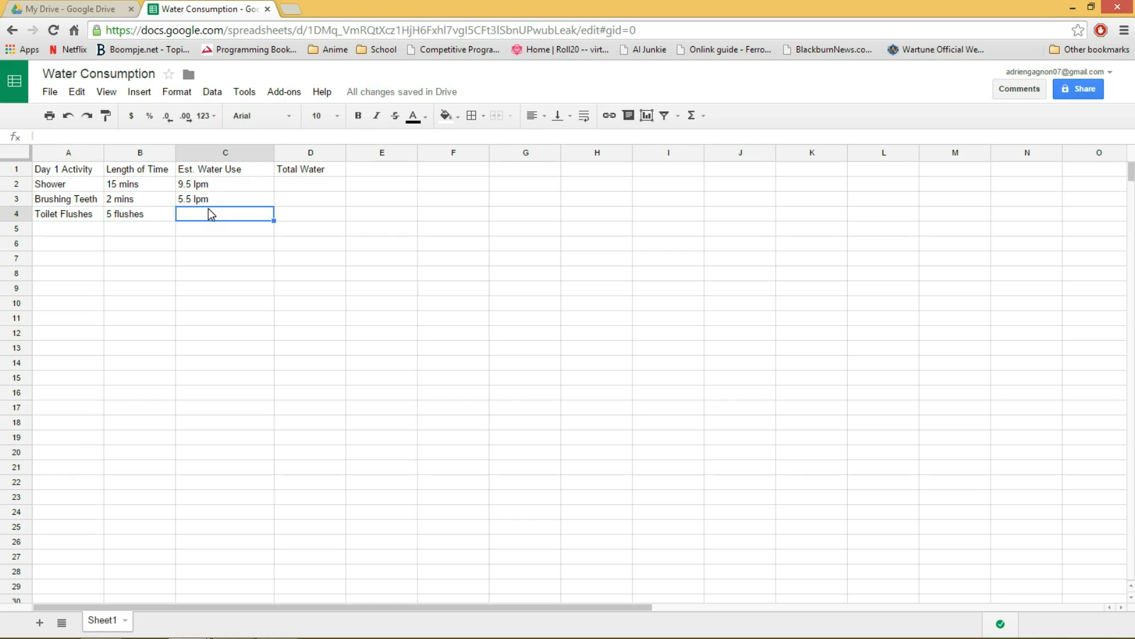
Enter the estimated water use "13.6 lpf" for the toilet flushes in cell C4.
{"action": "type", "text": "13.6"}
{"action": "type", "text": "lp"}
{"action": "left_click_drag", "start_coordinate": [178, 213], "coordinate": [197, 212]}
{"action": "type", "text": "7."}
{"action": "key", "text": "BackSpace"}
{"action": "key", "text": "BackSpace"}
{"action": "type", "text": "13.6"}
Fill row 5 with the activity "Hand Washing", length of time "5 mins" and estimated water use "5.5 lpm".
{"action": "left_click", "coordinate": [62, 231]}
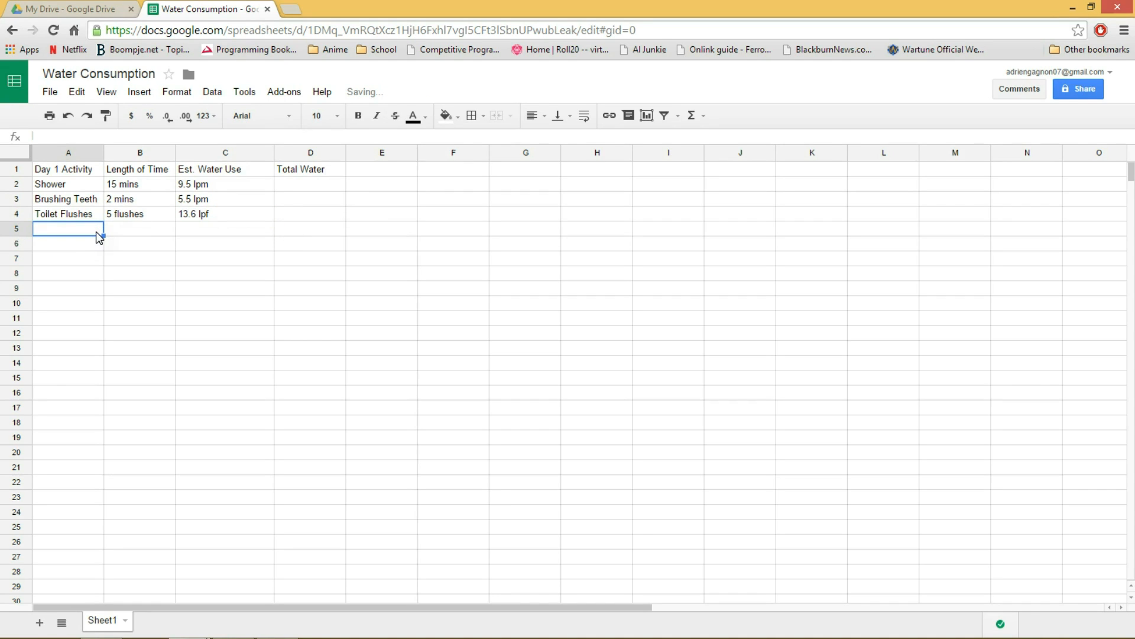
{"action": "type", "text": "Hand Washing"}
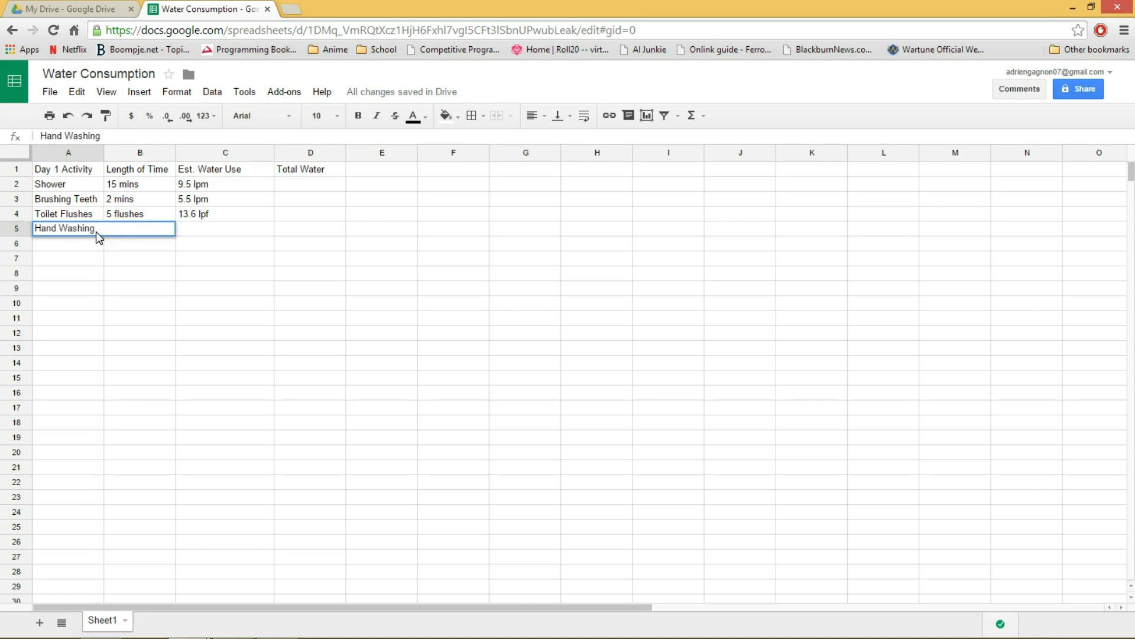
{"action": "key", "text": "Tab"}
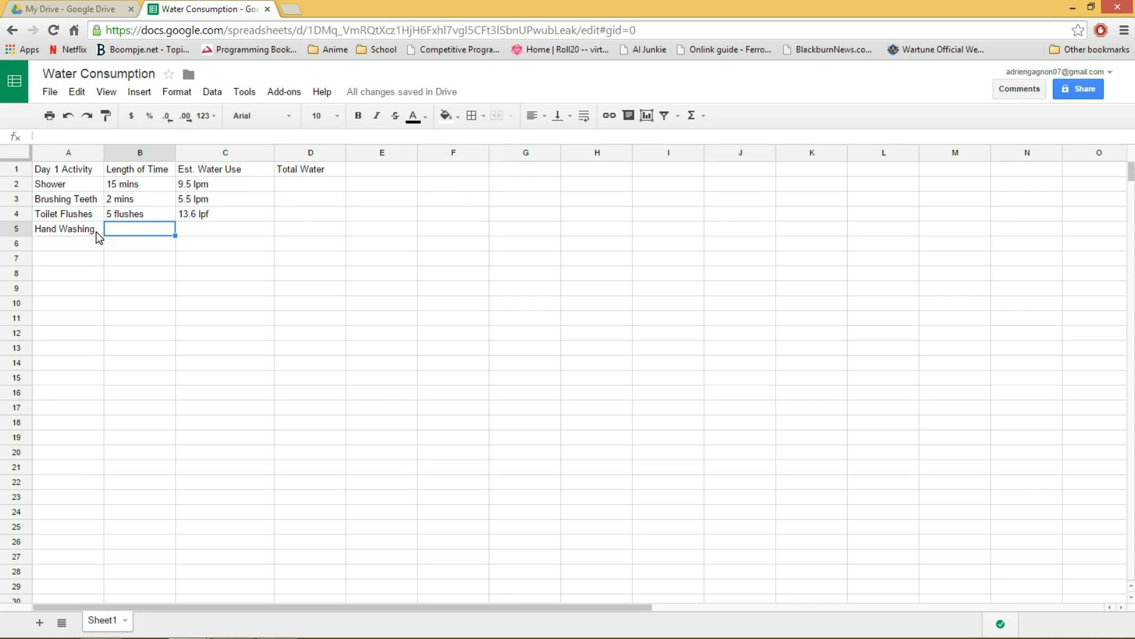
{"action": "type", "text": "5 mins"}
{"action": "left_click", "coordinate": [197, 229]}
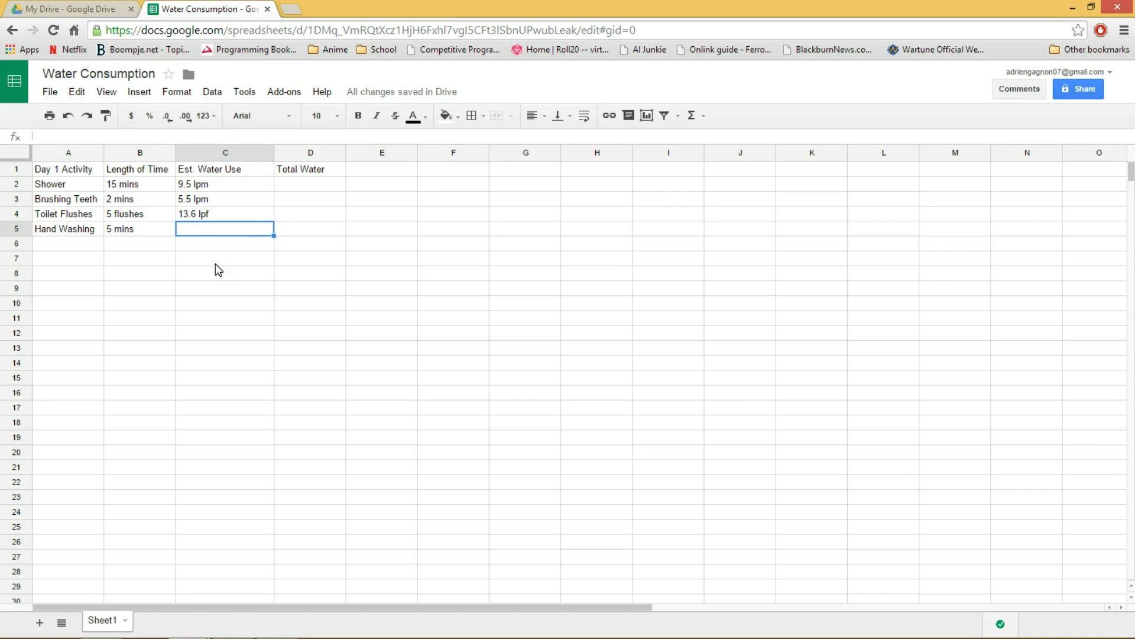
{"action": "type", "text": "5.5 lpm"}
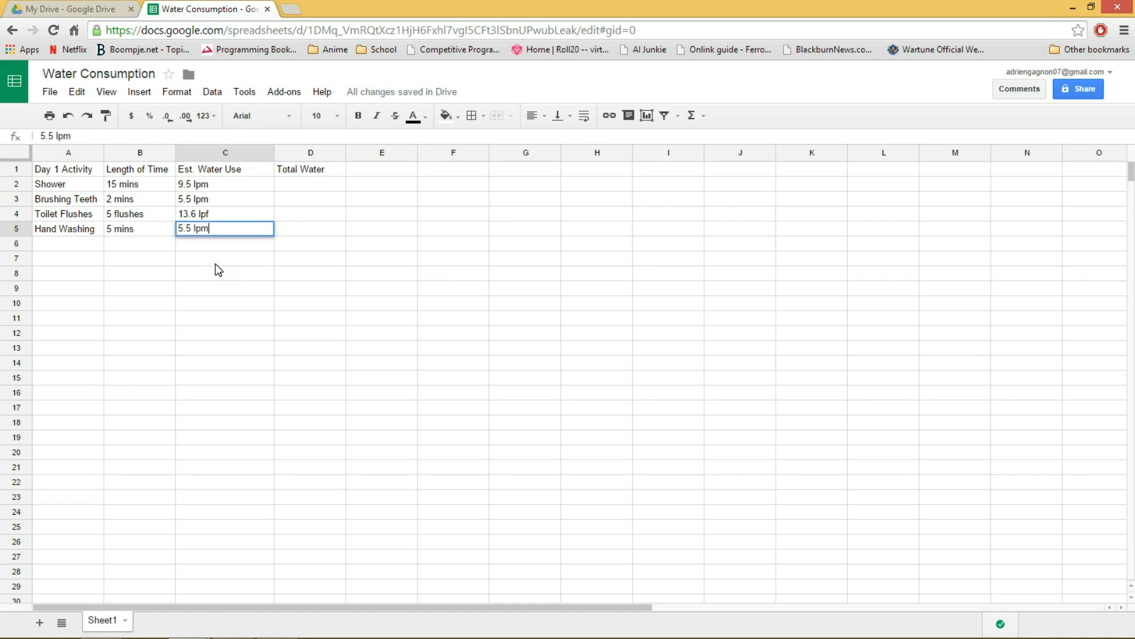
{"action": "key", "text": "Return"}
Fill row 6 with the activity "Drinking Water" and the length of time "6 cups".
{"action": "key", "text": "Left"}
{"action": "key", "text": "Left"}
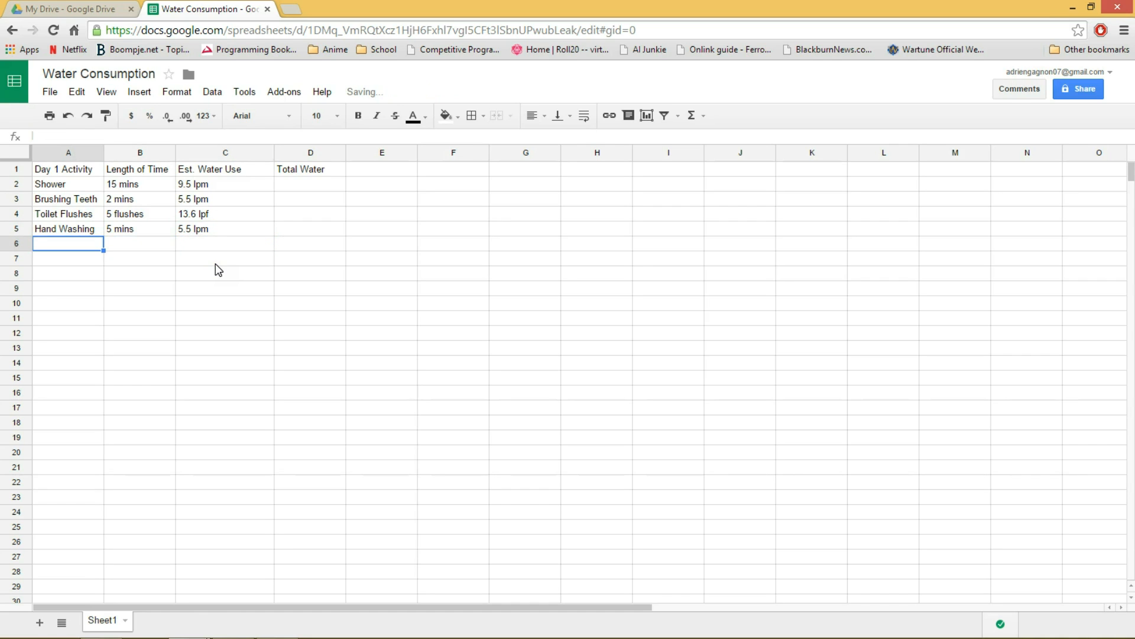
{"action": "type", "text": "Dri"}
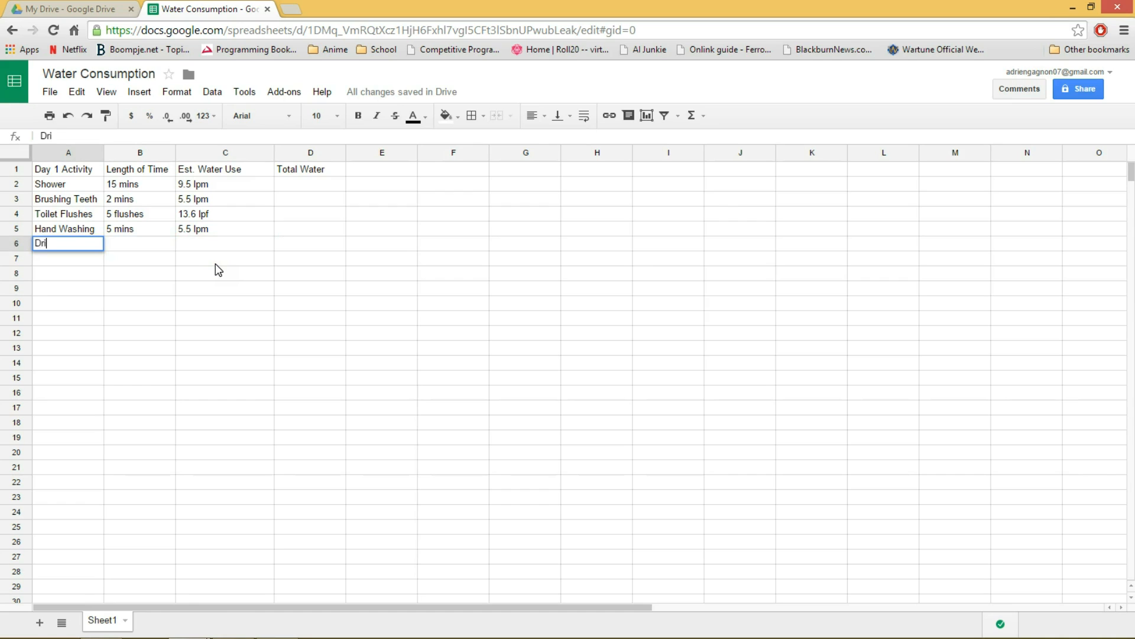
{"action": "type", "text": "nking Water"}
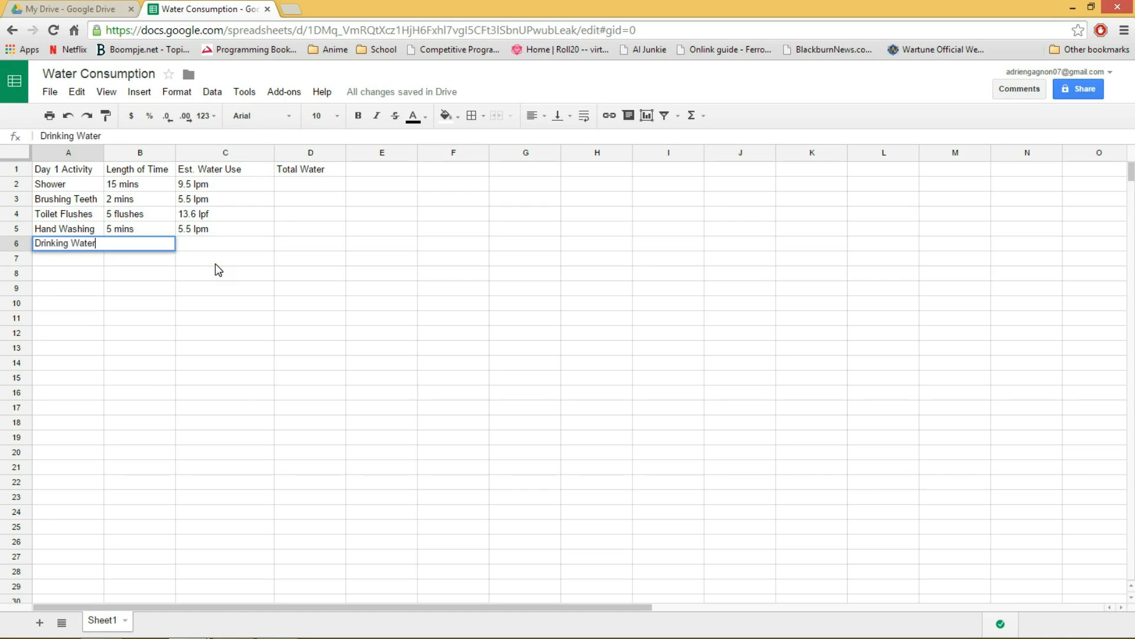
{"action": "key", "text": "Tab"}
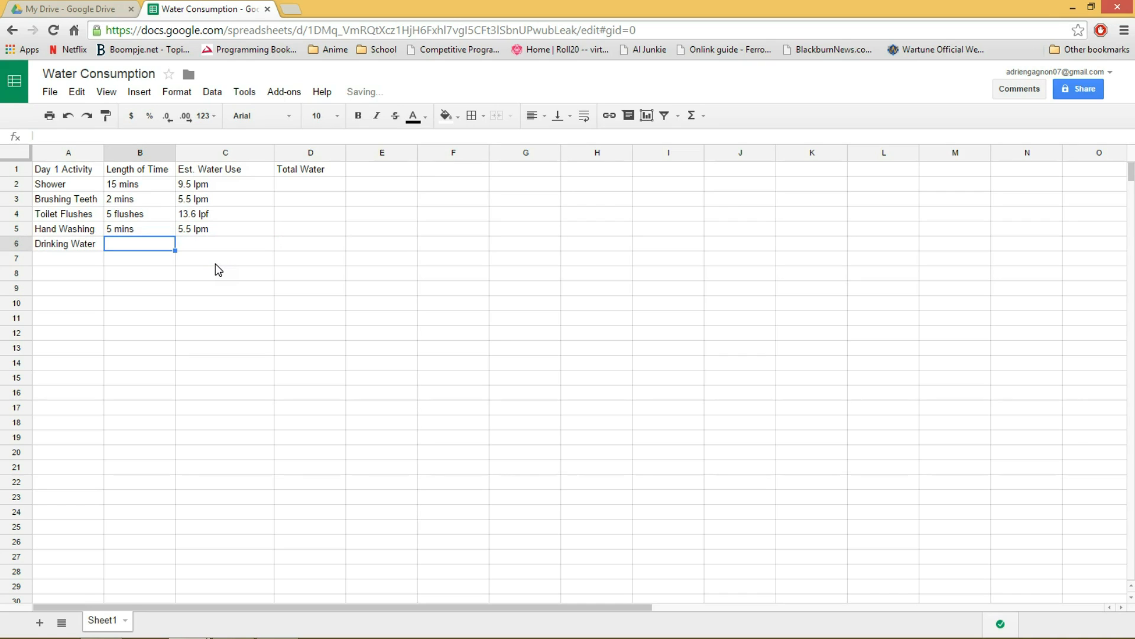
{"action": "type", "text": "6"}
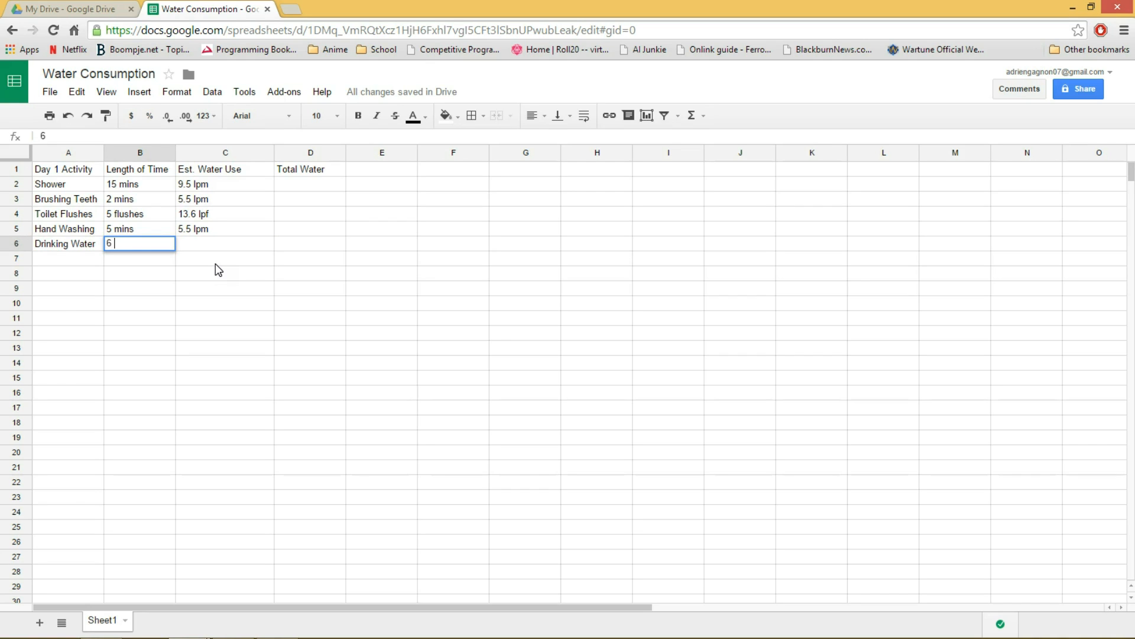
{"action": "type", "text": "cups"}
{"action": "key", "text": "Tab"}
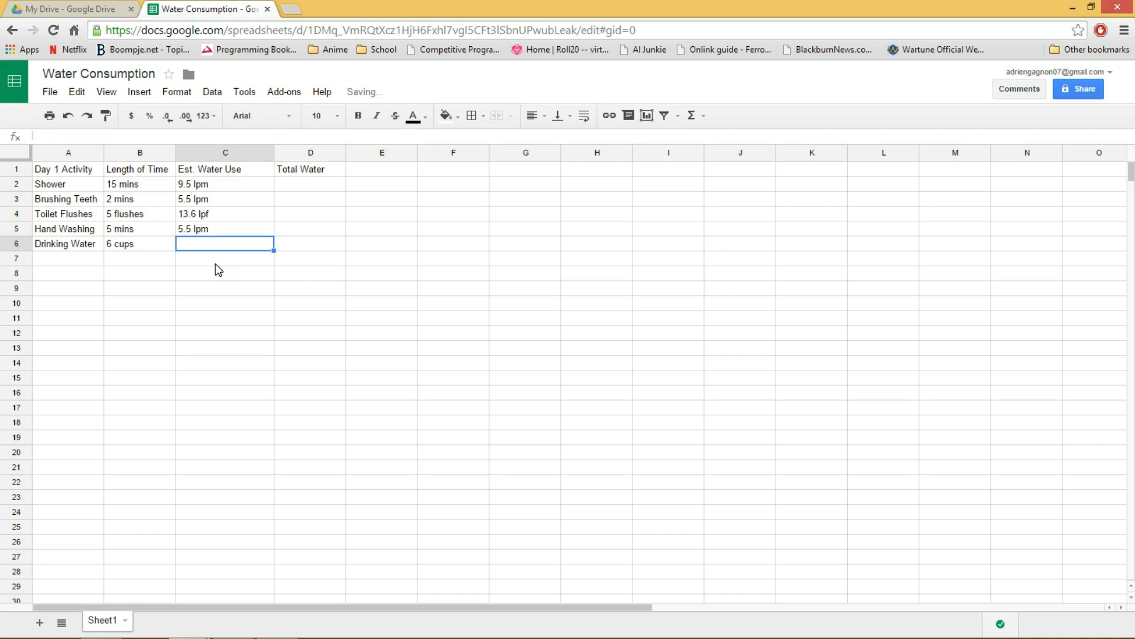
Replace the length of time for Drinking Water in cell B6 with "6".
{"action": "key", "text": "Left"}
{"action": "key", "text": "Delete"}
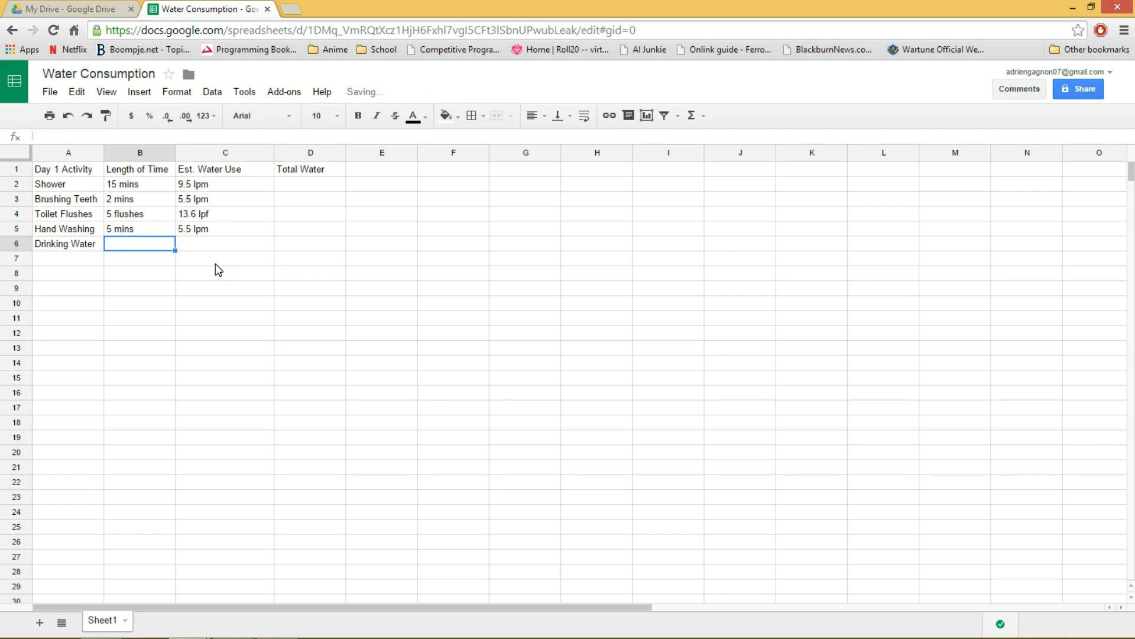
{"action": "type", "text": "6 liters"}
{"action": "key", "text": "BackSpace"}
{"action": "key", "text": "BackSpace"}
{"action": "key", "text": "BackSpace"}
{"action": "key", "text": "BackSpace"}
{"action": "key", "text": "BackSpace"}
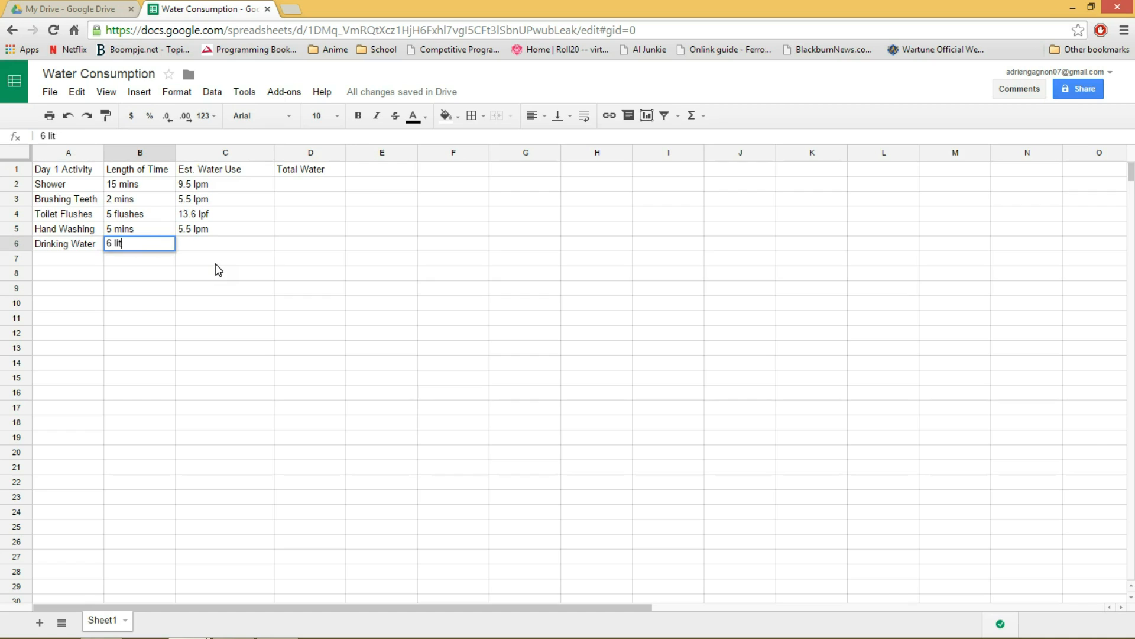
{"action": "key", "text": "Tab"}
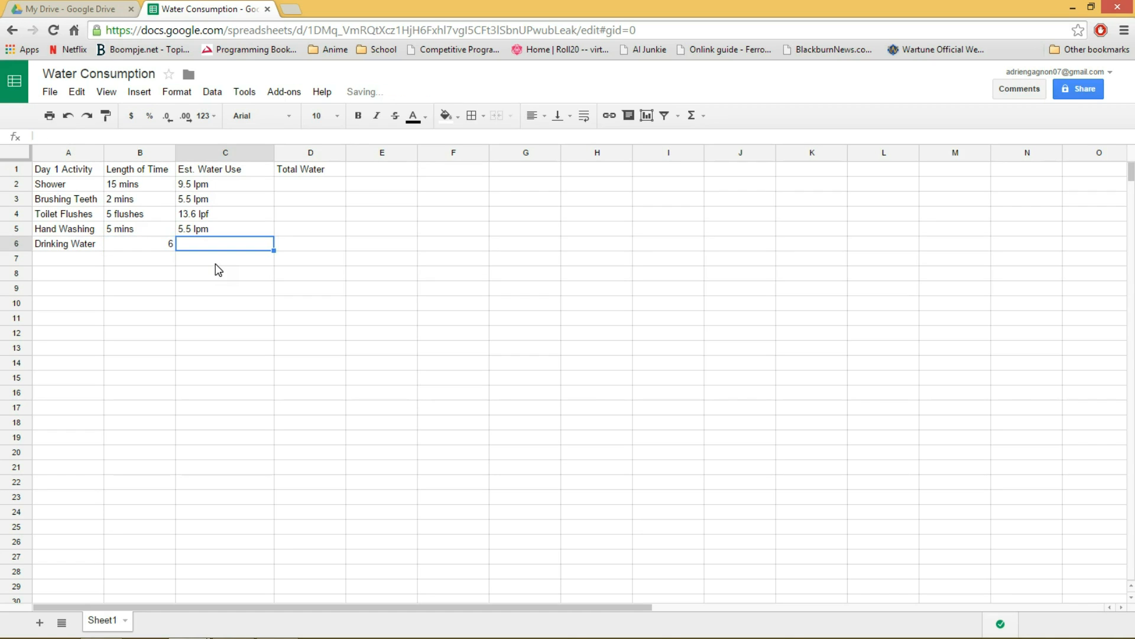
Enter "6 liters" as both the estimated water use in cell C6 and the length of time in cell B6.
{"action": "type", "text": "6 li"}
{"action": "key", "text": "BackSpace"}
{"action": "key", "text": "BackSpace"}
{"action": "type", "text": "liters"}
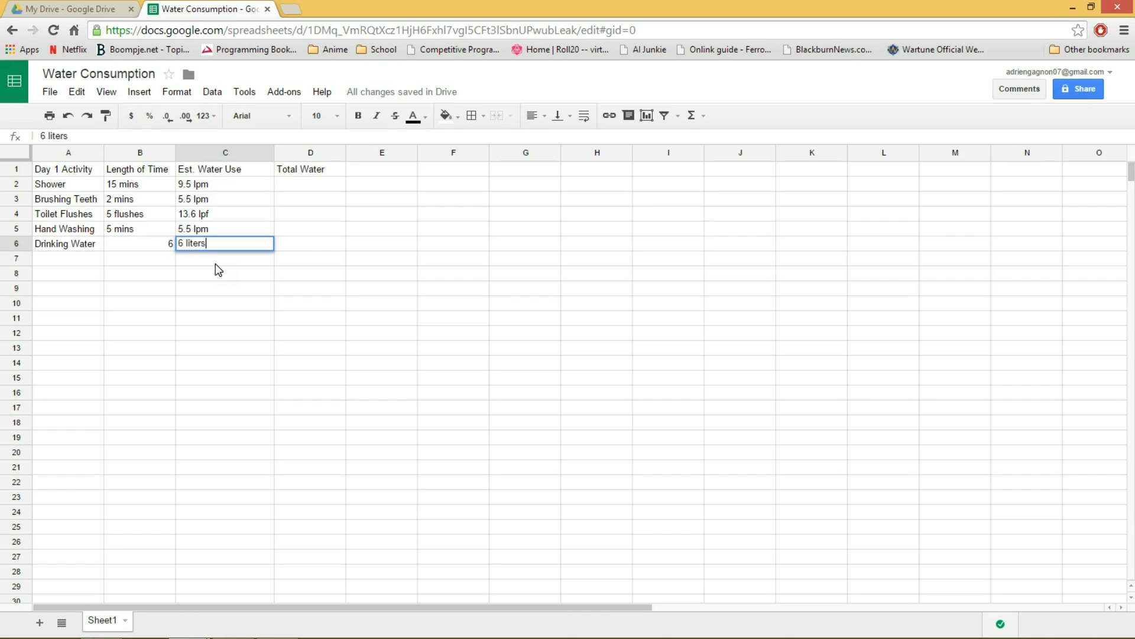
{"action": "key", "text": "shift+Tab"}
{"action": "key", "text": "Delete"}
{"action": "type", "text": "6 liters"}
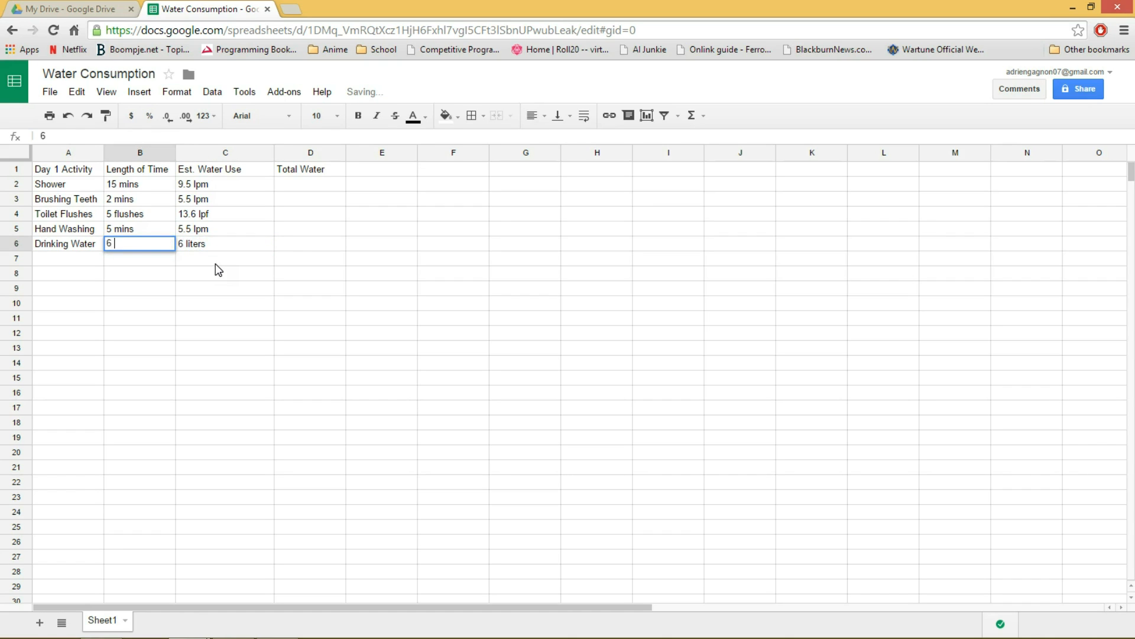
{"action": "key", "text": "Tab"}
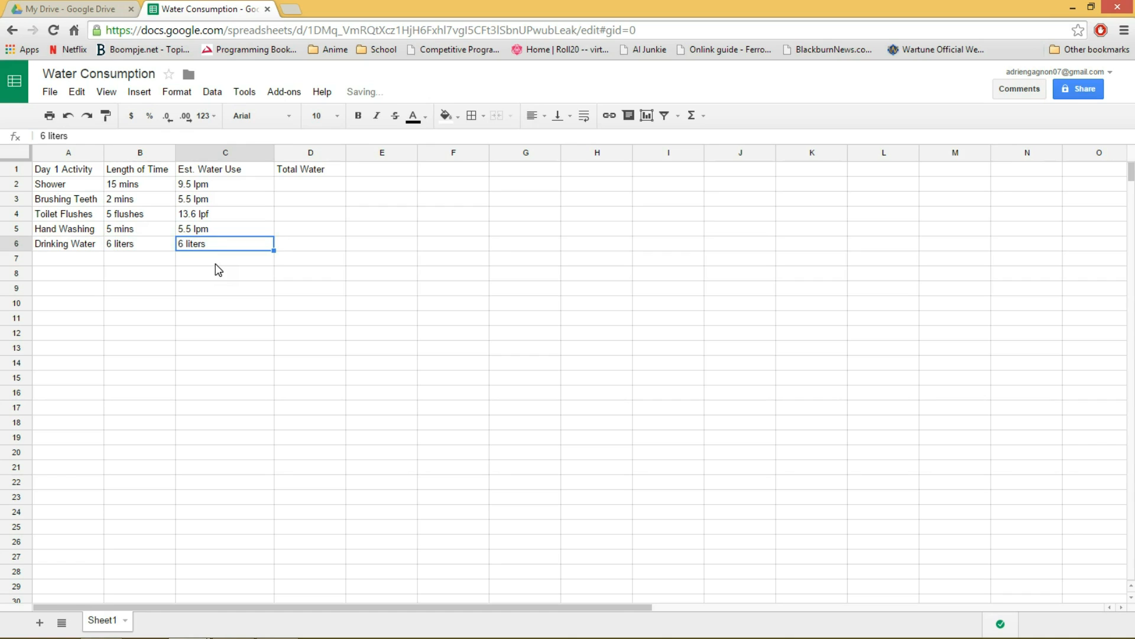
{"action": "key", "text": "Tab"}
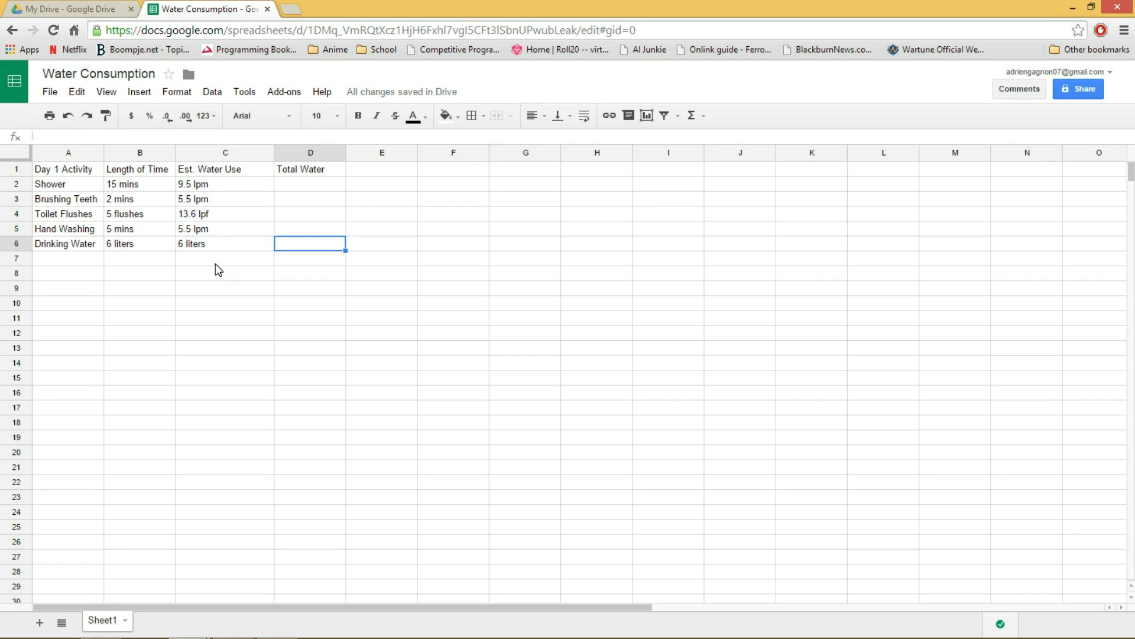
{"action": "type", "text": "6 lie"}
{"action": "key", "text": "BackSpace"}
{"action": "key", "text": "BackSpace"}
{"action": "key", "text": "BackSpace"}
{"action": "key", "text": "BackSpace"}
{"action": "key", "text": "BackSpace"}
Set the length of time in cell B6 to "6 cups" and clear the estimated water use in cell C6.
{"action": "key", "text": "Left"}
{"action": "key", "text": "Left"}
{"action": "key", "text": "Delete"}
{"action": "type", "text": "6 cups"}
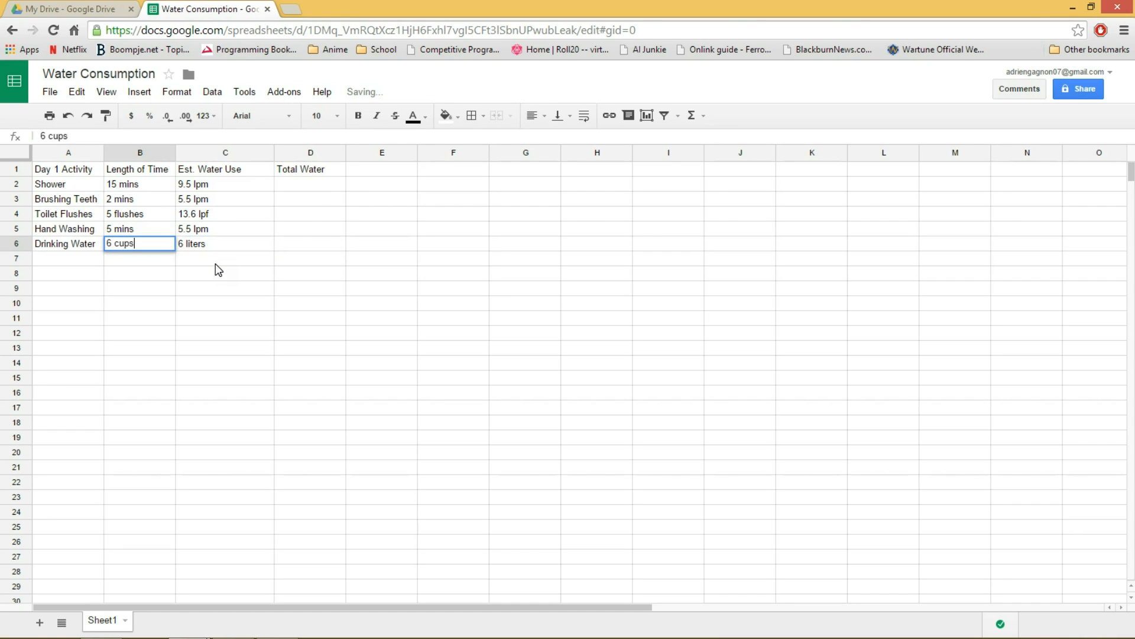
{"action": "key", "text": "Tab"}
{"action": "key", "text": "Delete"}
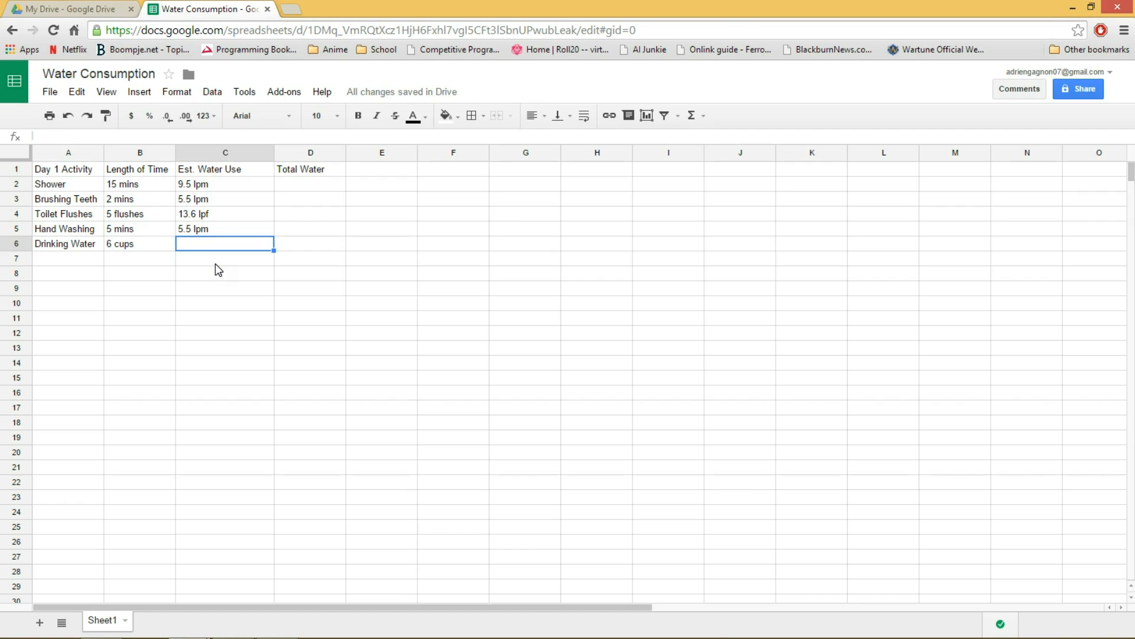
Enter the estimated water use "0.236588 lpc" for Drinking Water in cell C6.
{"action": "key", "text": "Left"}
{"action": "key", "text": "Right"}
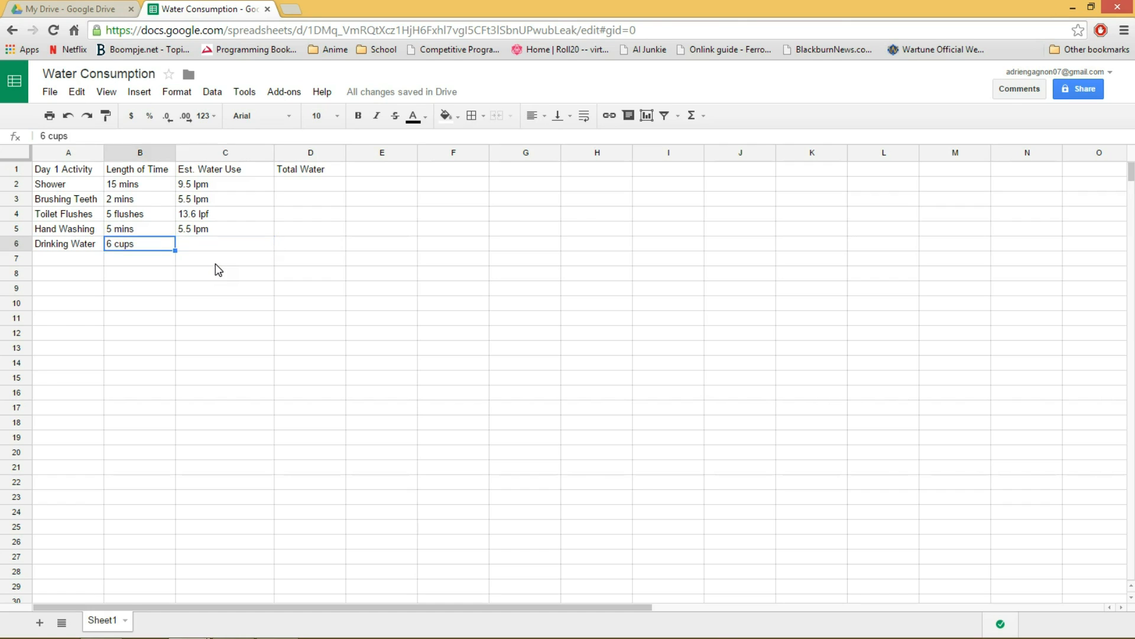
{"action": "type", "text": "0."}
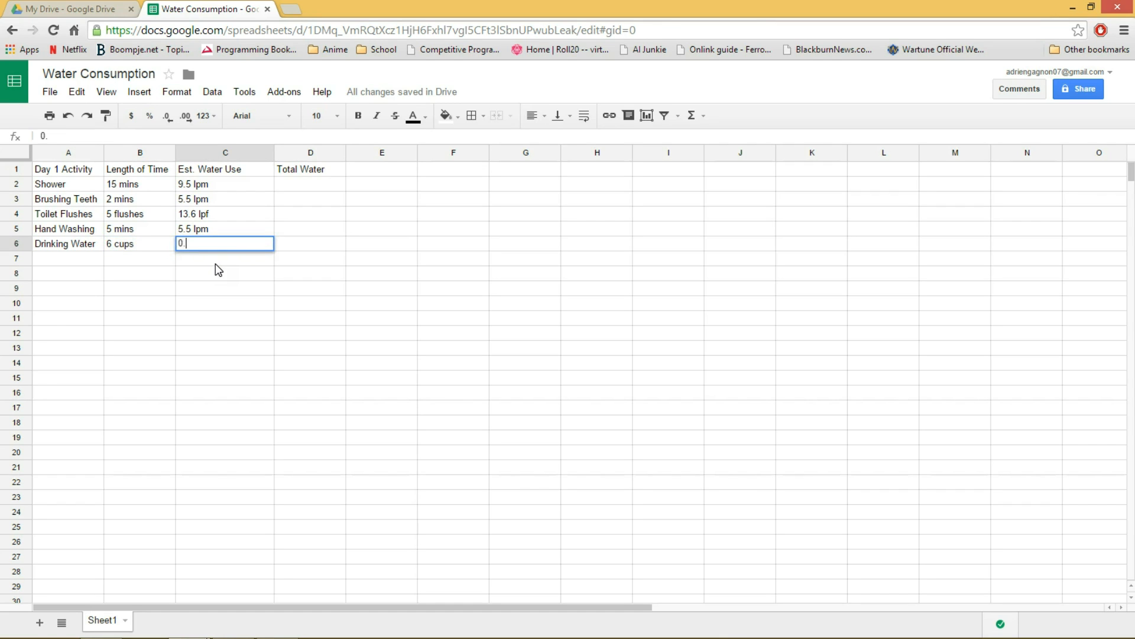
{"action": "type", "text": "236588 lpc"}
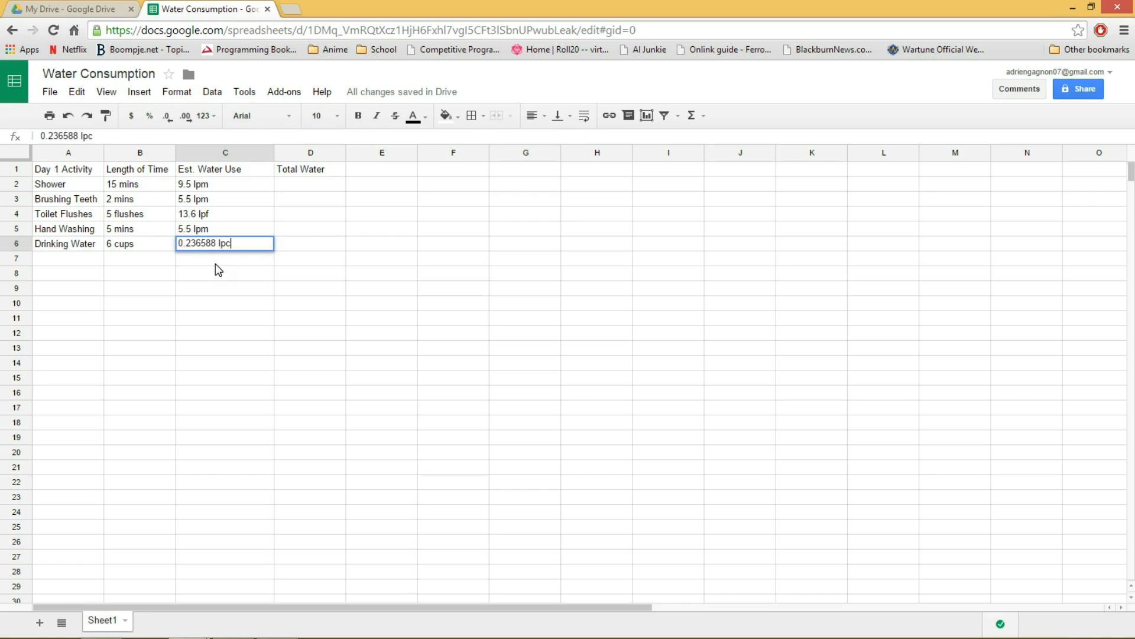
{"action": "key", "text": "Return"}
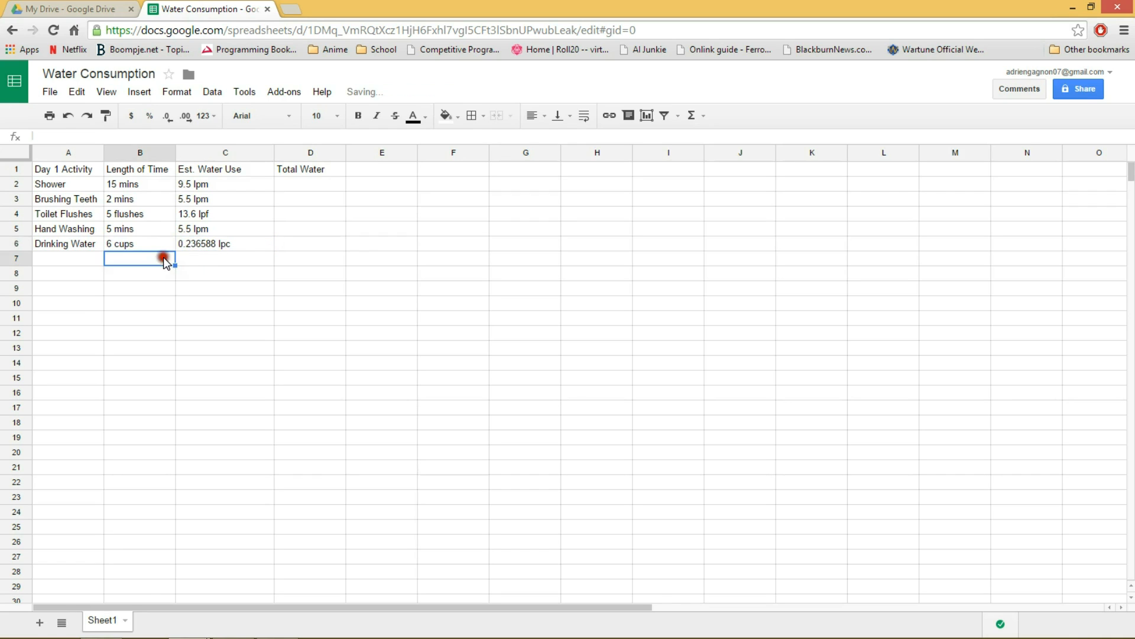
{"action": "left_click", "coordinate": [259, 247]}
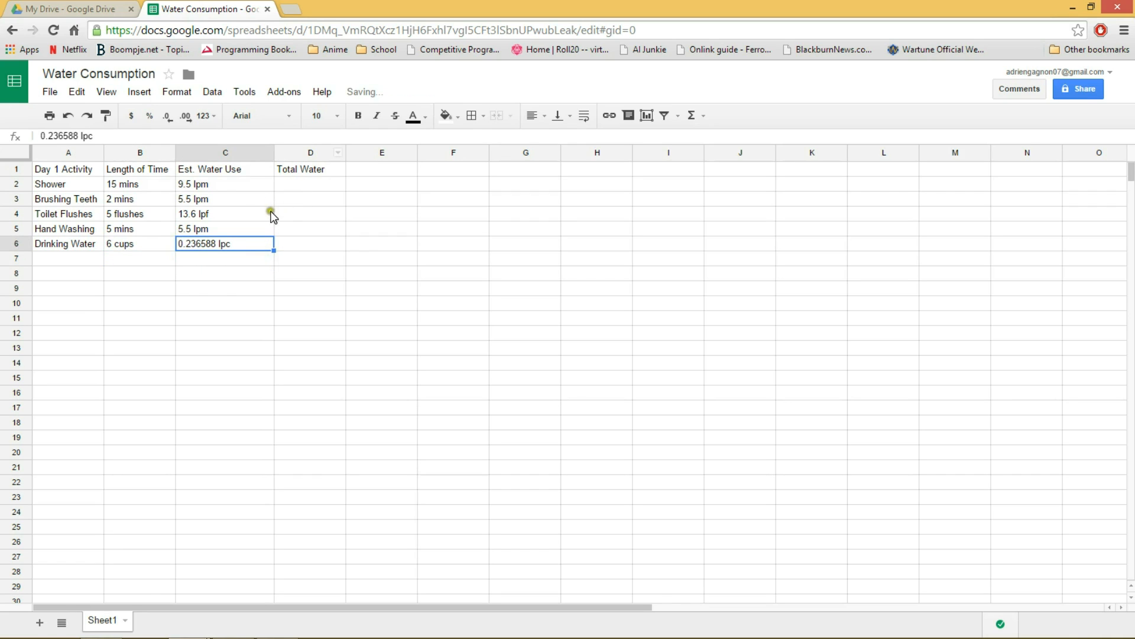
{"action": "left_click", "coordinate": [315, 187]}
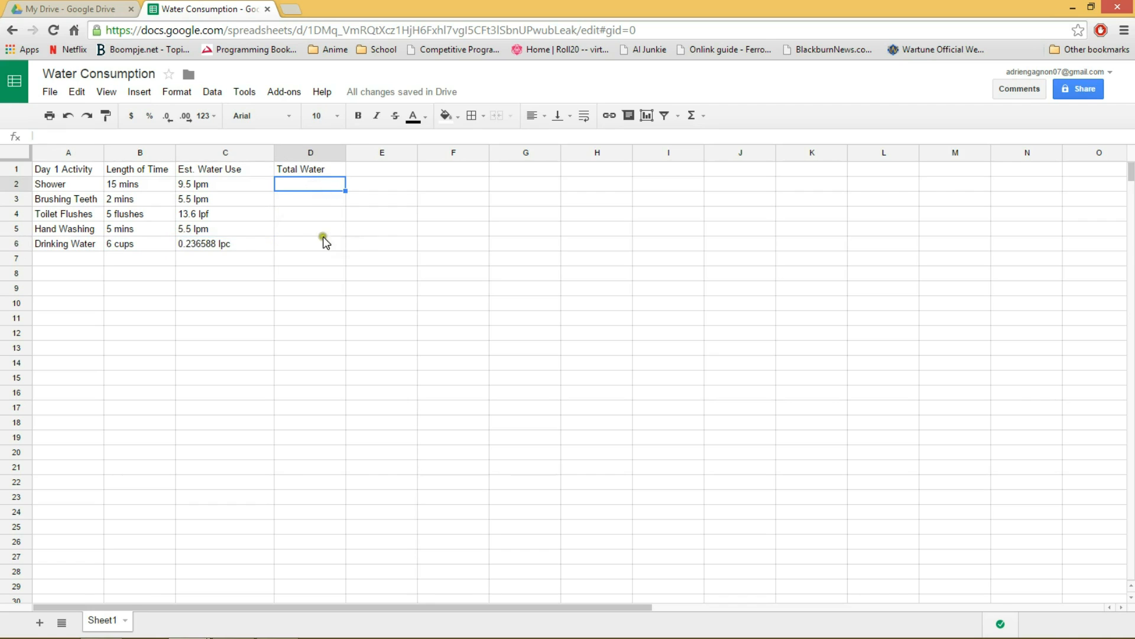
{"action": "left_click_drag", "start_coordinate": [307, 182], "coordinate": [319, 240]}
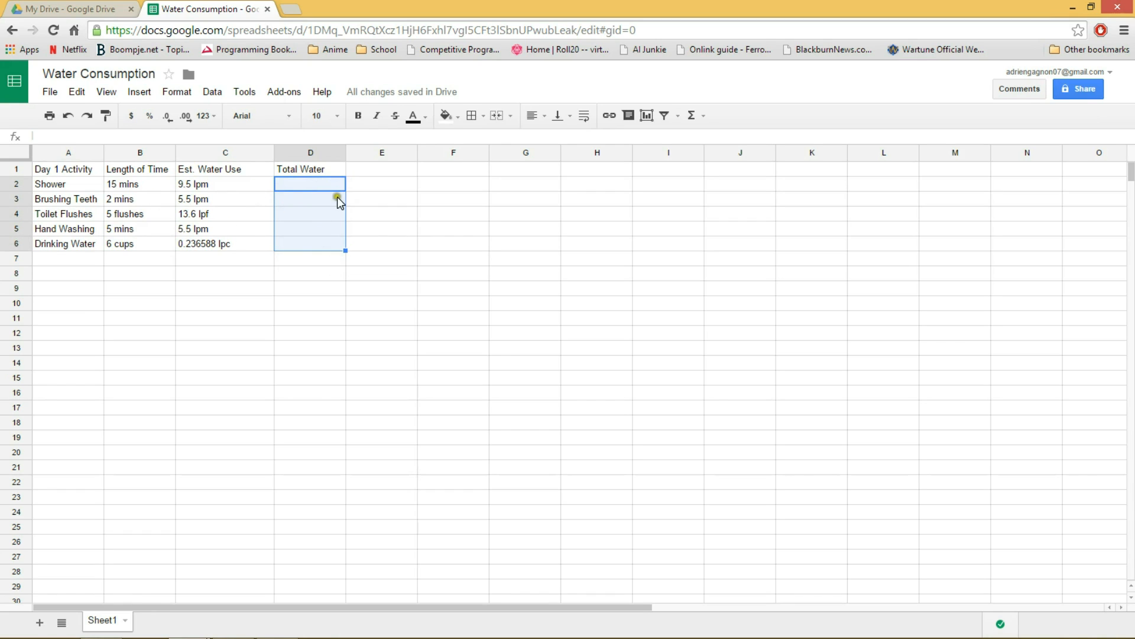
{"action": "left_click", "coordinate": [390, 200]}
{"action": "left_click", "coordinate": [299, 184]}
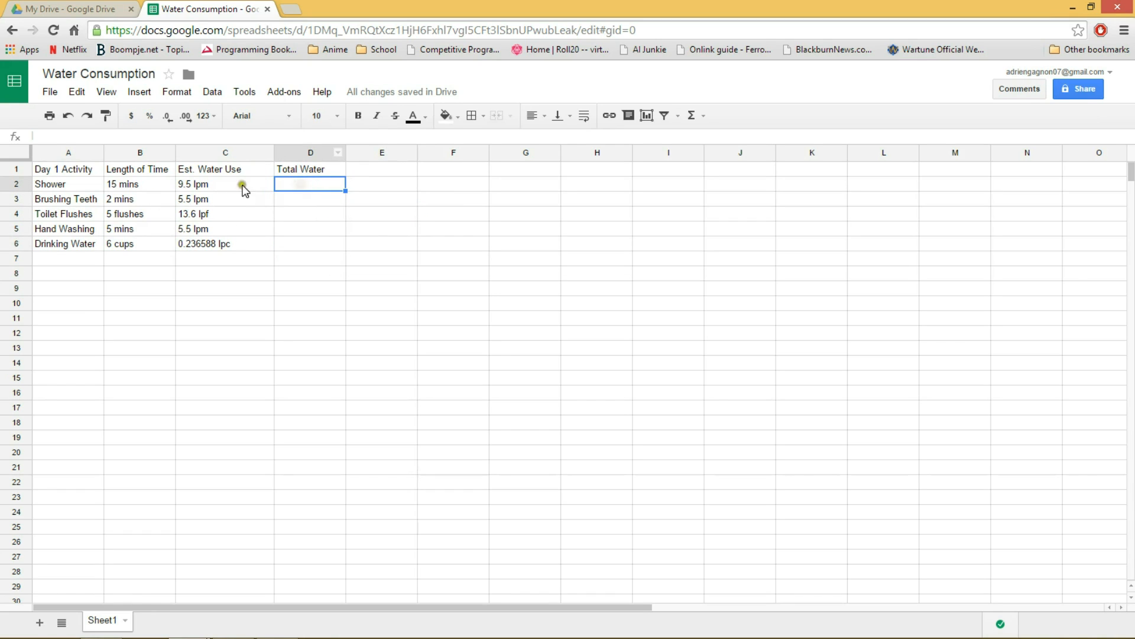
{"action": "left_click", "coordinate": [129, 185]}
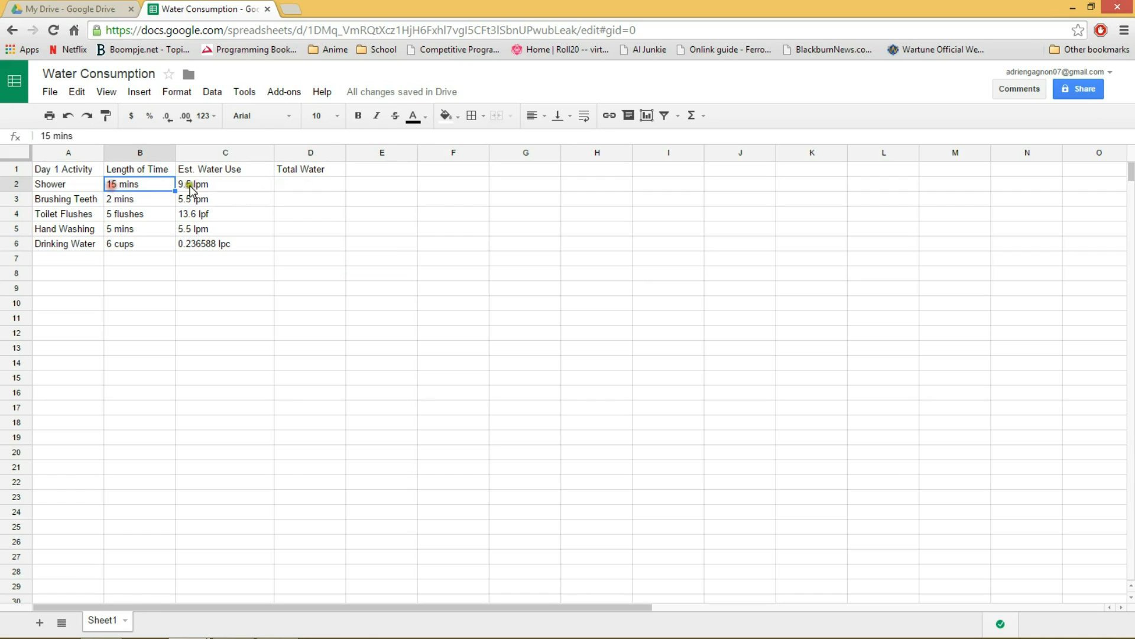
Start the Total Water formula for Shower in cell D2 with the REGEXEXTRACT function, using cell B2 as its text.
{"action": "left_click", "coordinate": [197, 185]}
{"action": "left_click", "coordinate": [137, 185]}
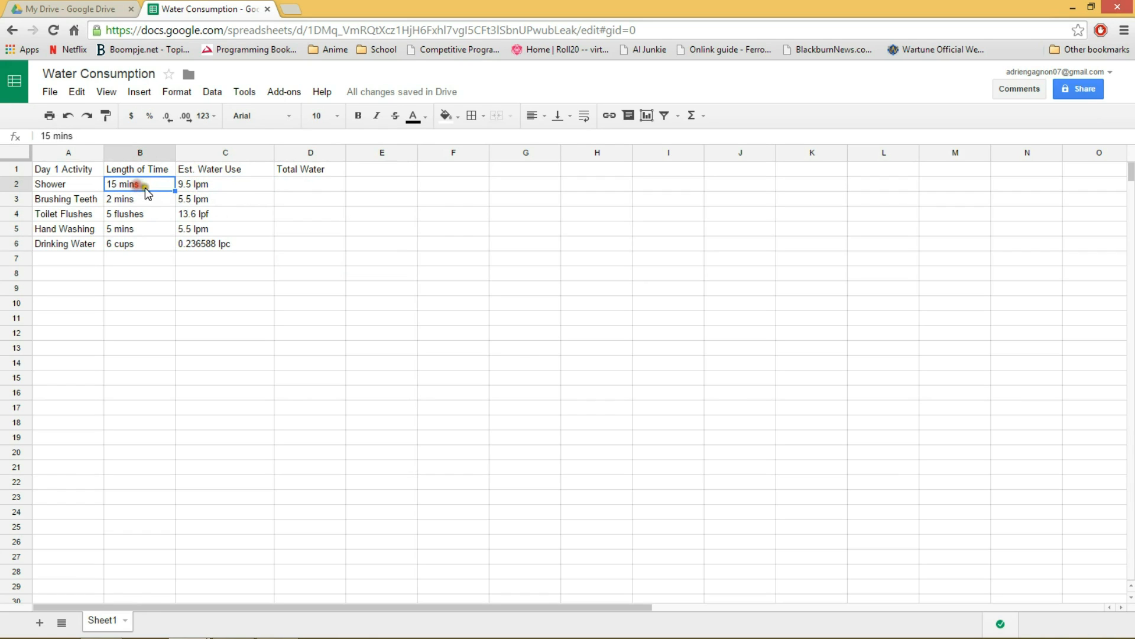
{"action": "left_click", "coordinate": [283, 182]}
{"action": "left_click", "coordinate": [91, 138]}
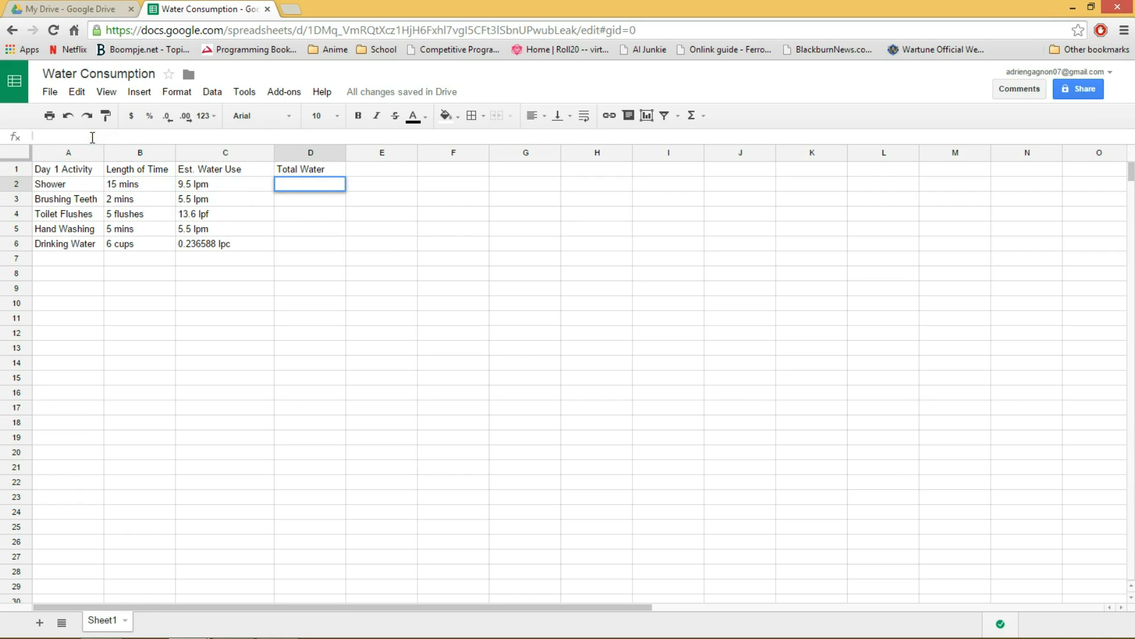
{"action": "type", "text": "="}
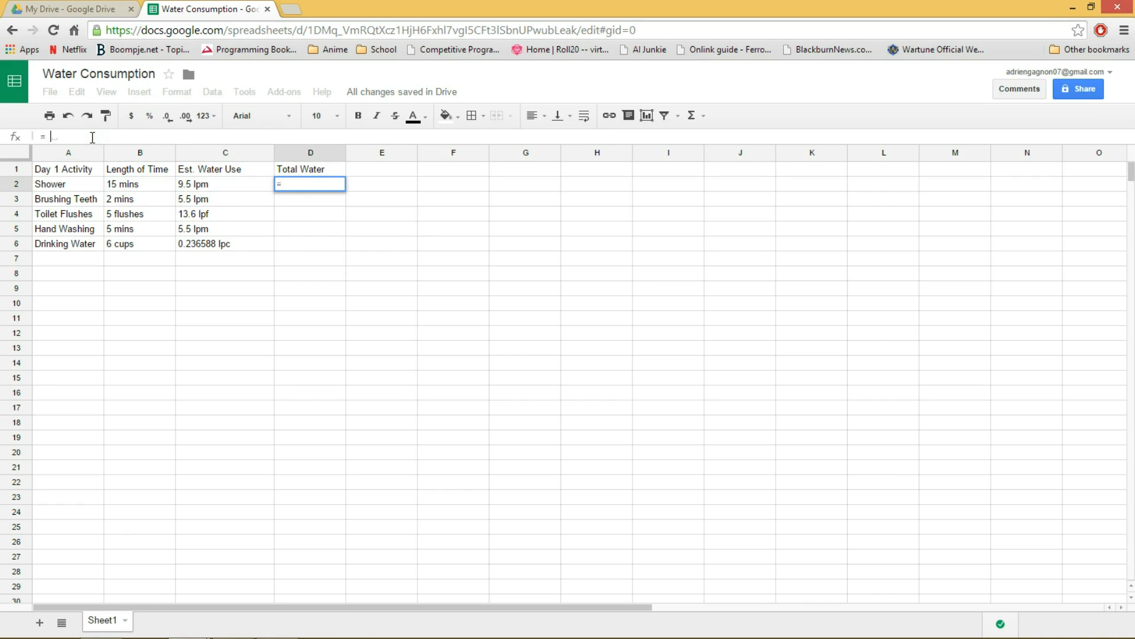
{"action": "type", "text": " re"}
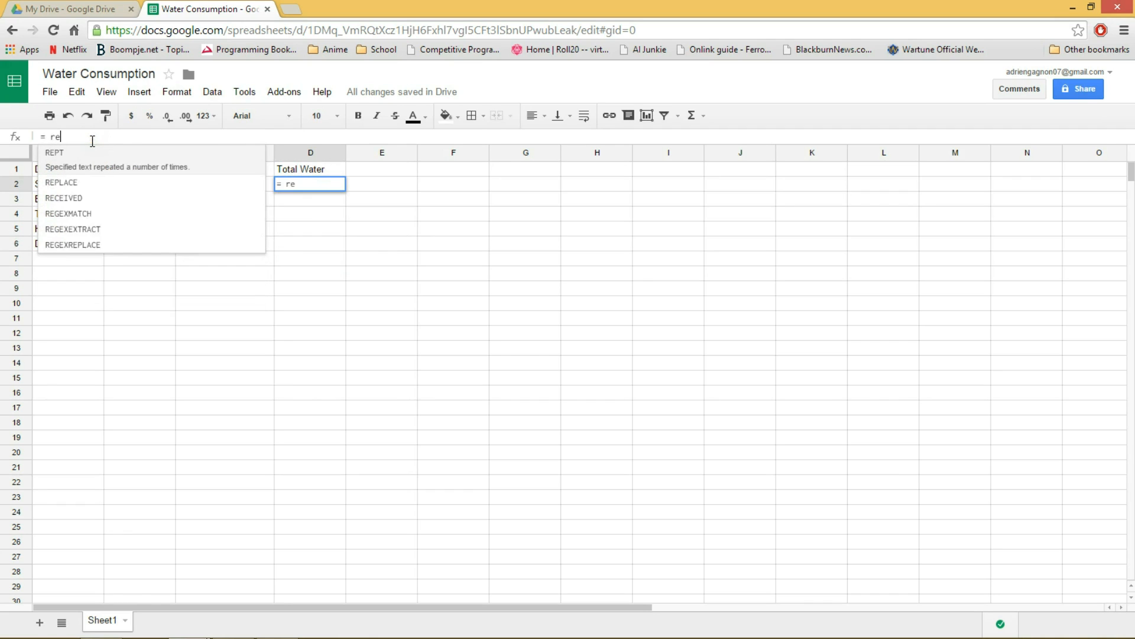
{"action": "type", "text": "g"}
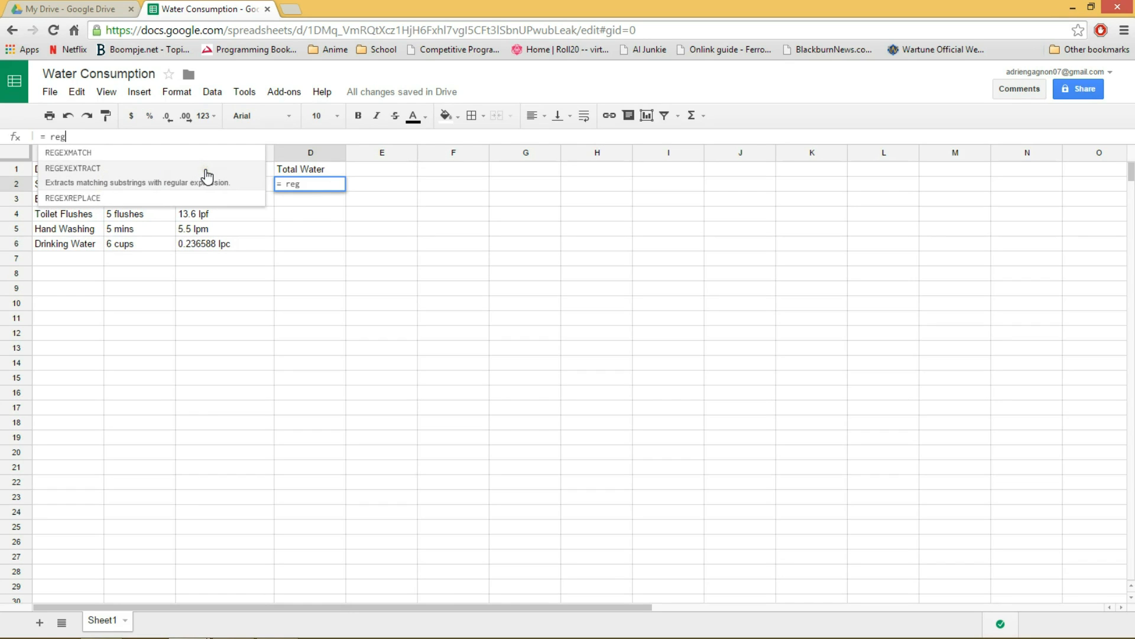
{"action": "left_click", "coordinate": [157, 177]}
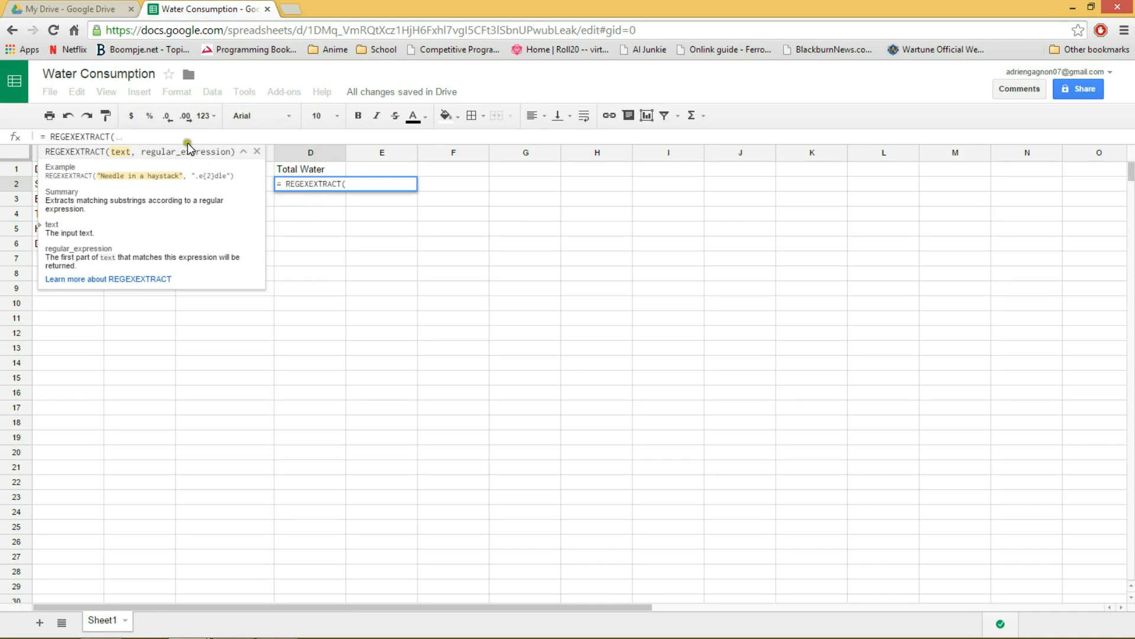
{"action": "left_click", "coordinate": [243, 152]}
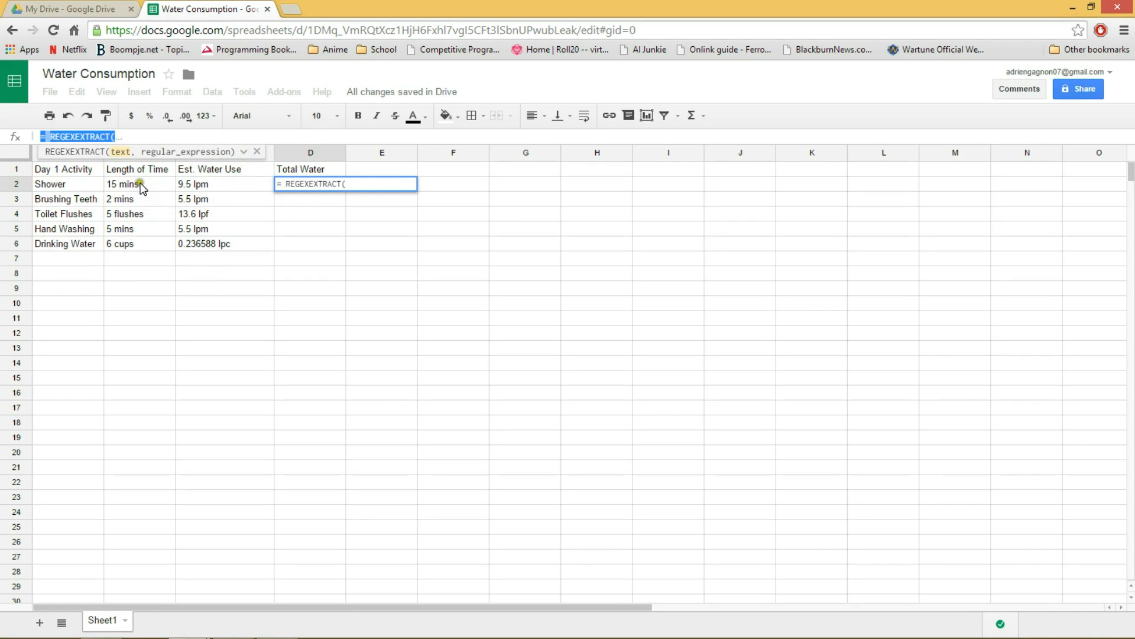
{"action": "left_click", "coordinate": [118, 136]}
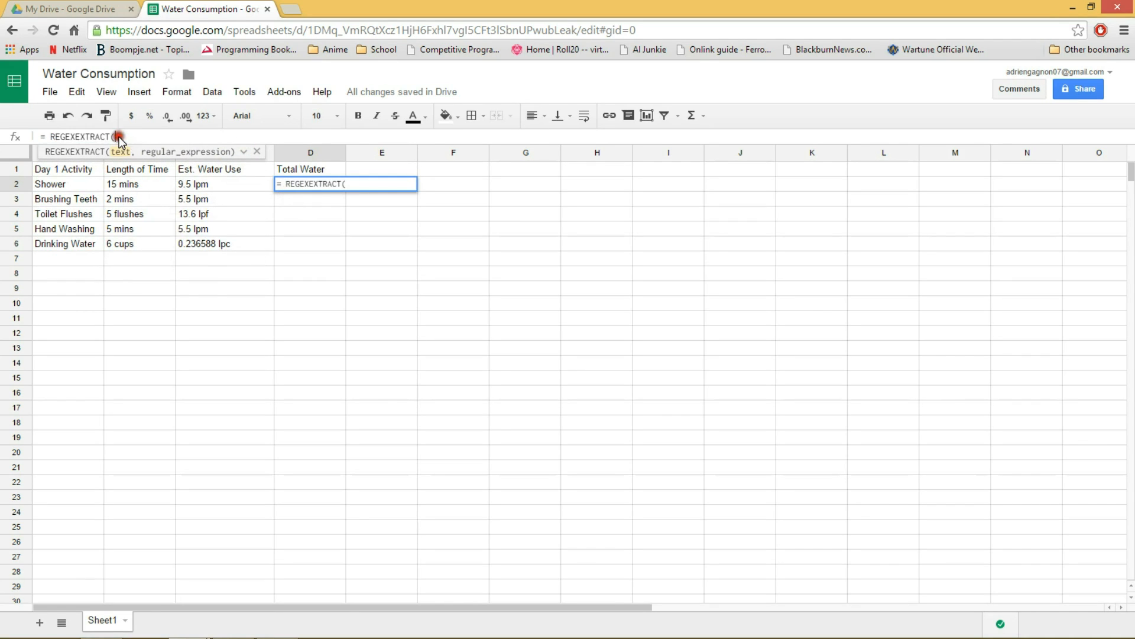
{"action": "left_click", "coordinate": [134, 184]}
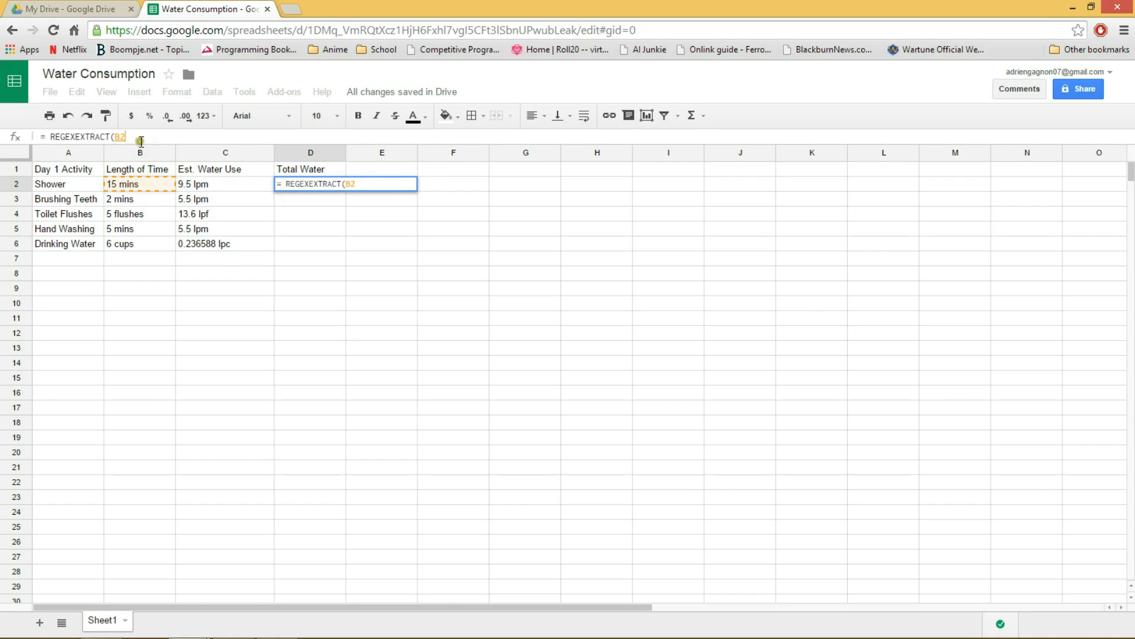
Complete the REGEXEXTRACT of B2 in the D2 formula with the regular expression "[0-9]*\.*[0-9]*".
{"action": "type", "text": ","}
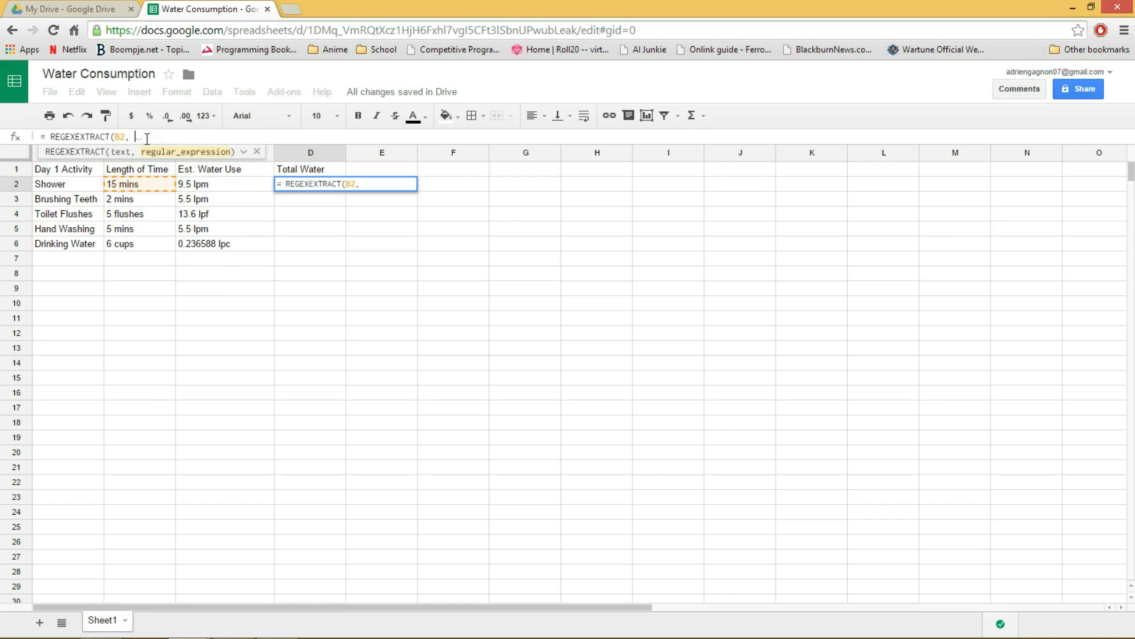
{"action": "type", "text": " ["}
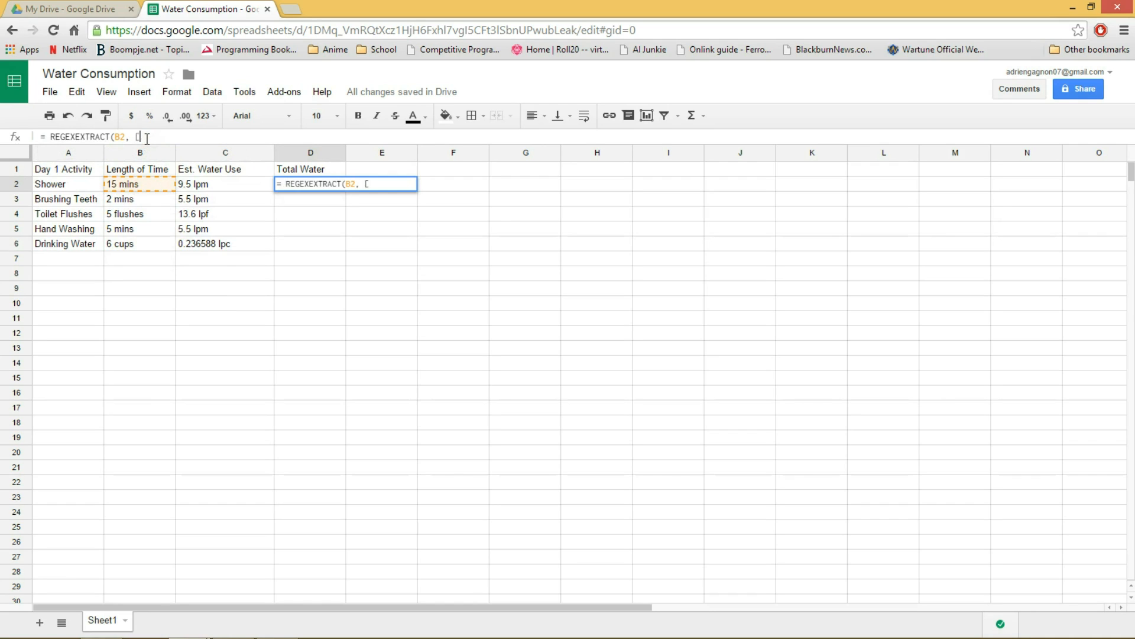
{"action": "type", "text": "0-9"}
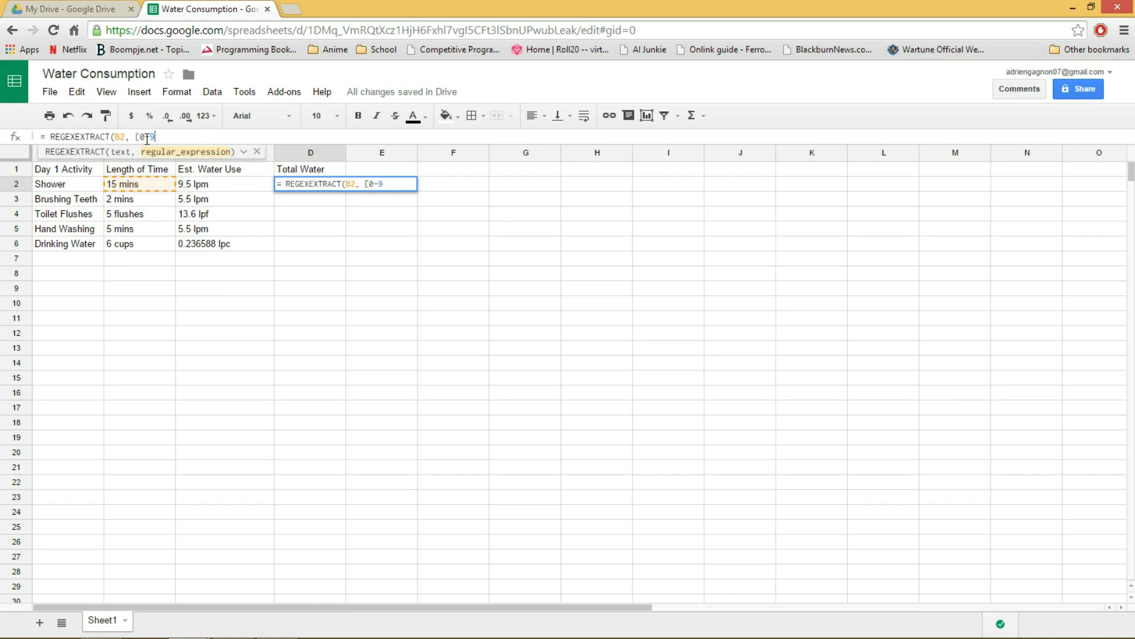
{"action": "type", "text": "]\\"}
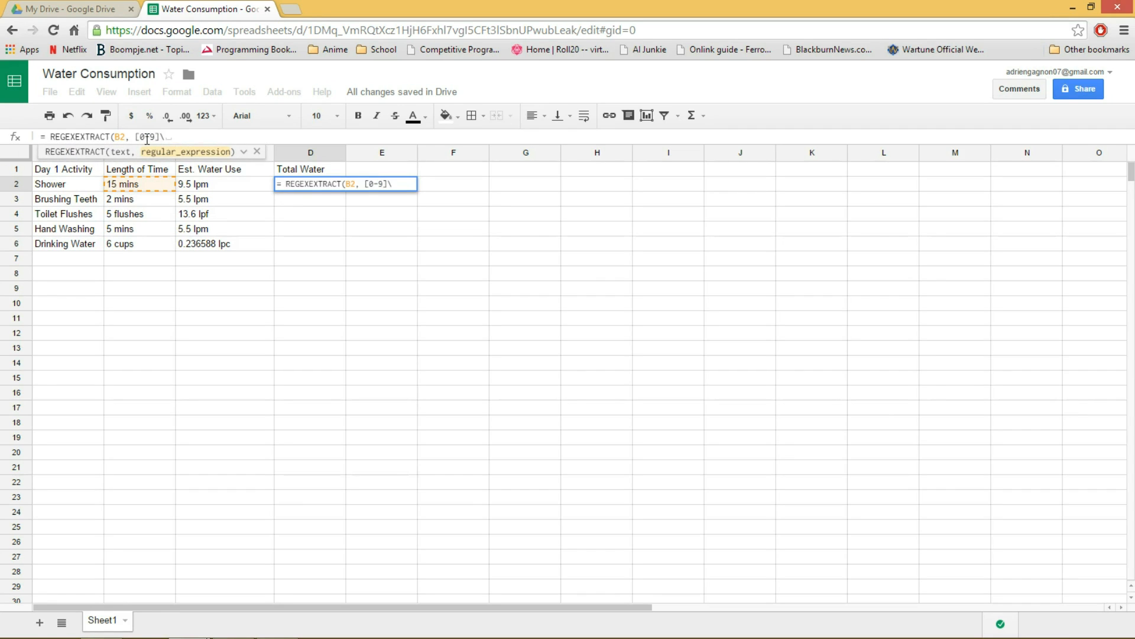
{"action": "key", "text": "BackSpace"}
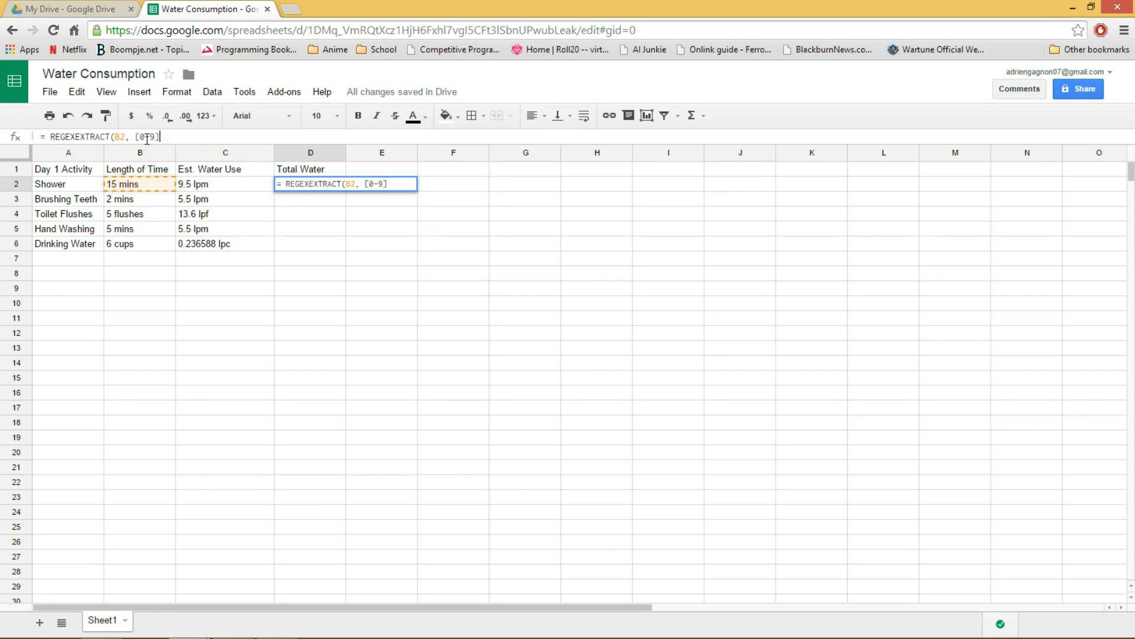
{"action": "type", "text": "*\\"}
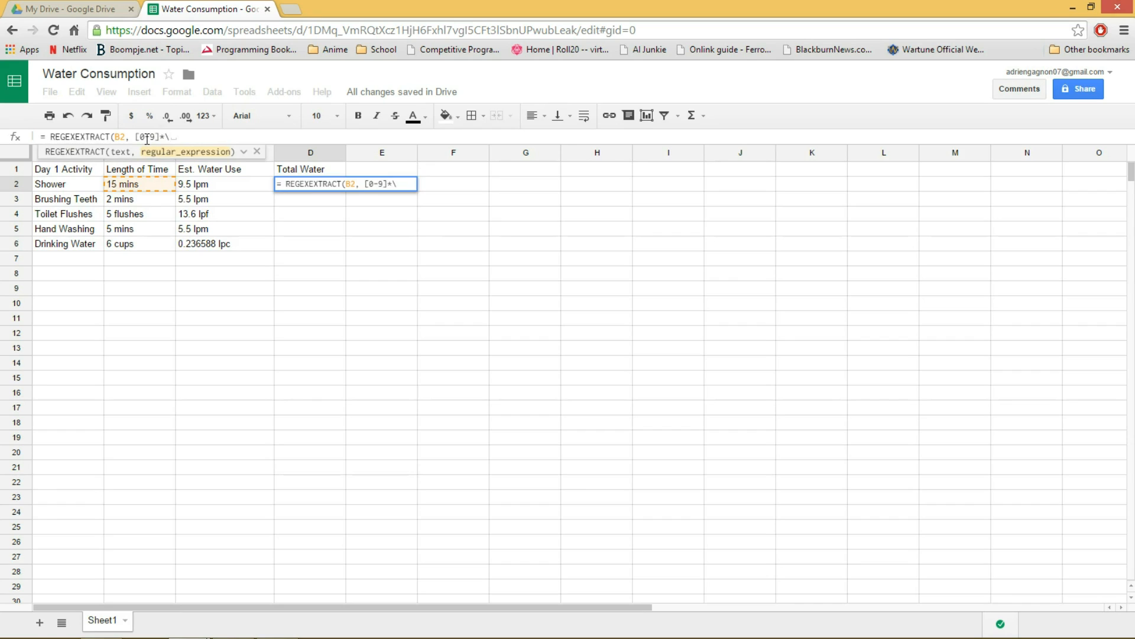
{"action": "type", "text": ".*"}
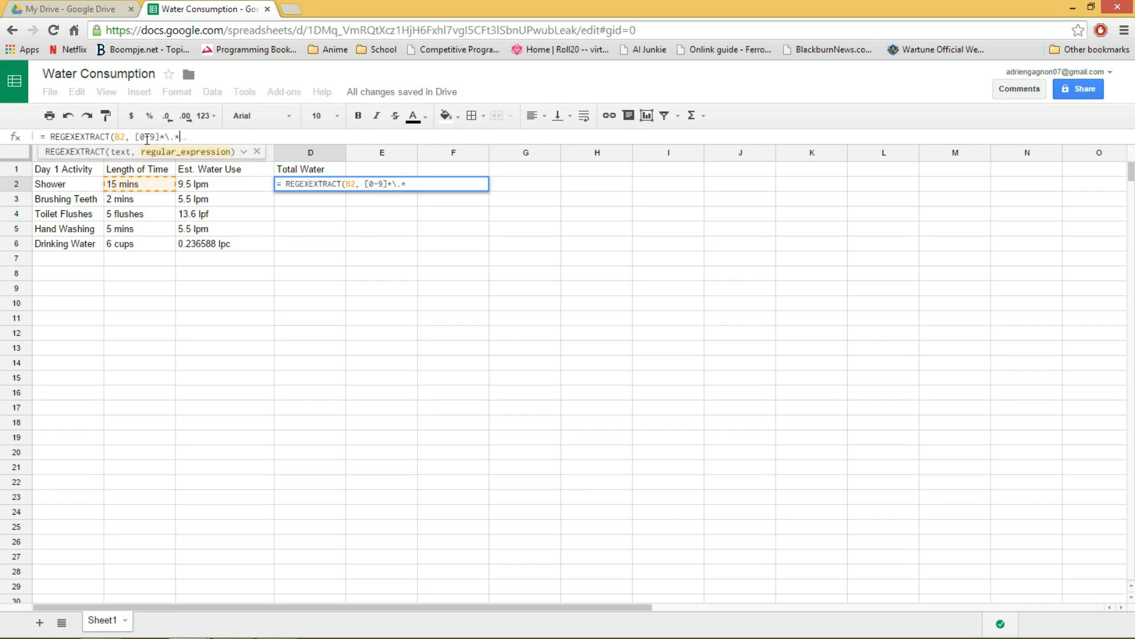
{"action": "type", "text": "["}
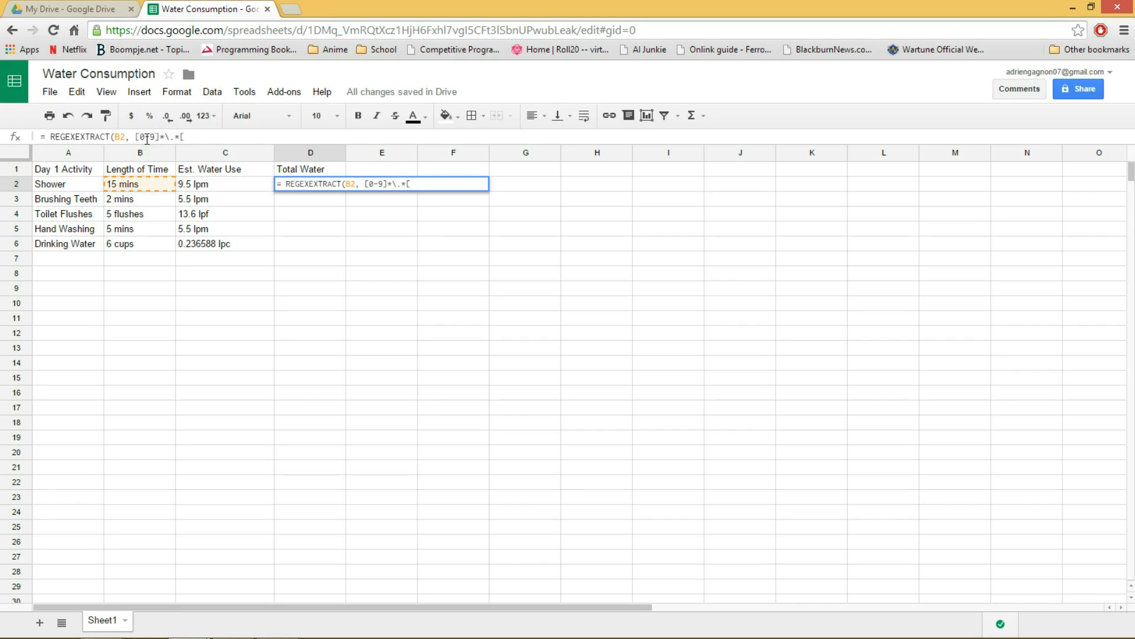
{"action": "type", "text": "0-9]*"}
{"action": "type", "text": ")"}
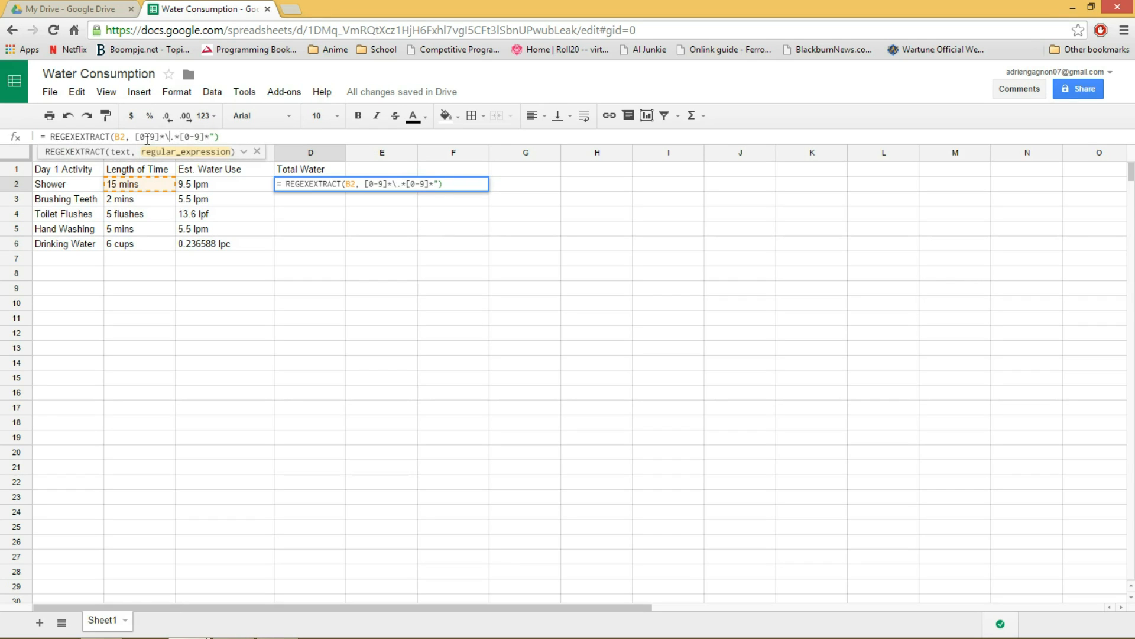
{"action": "type", "text": "\""}
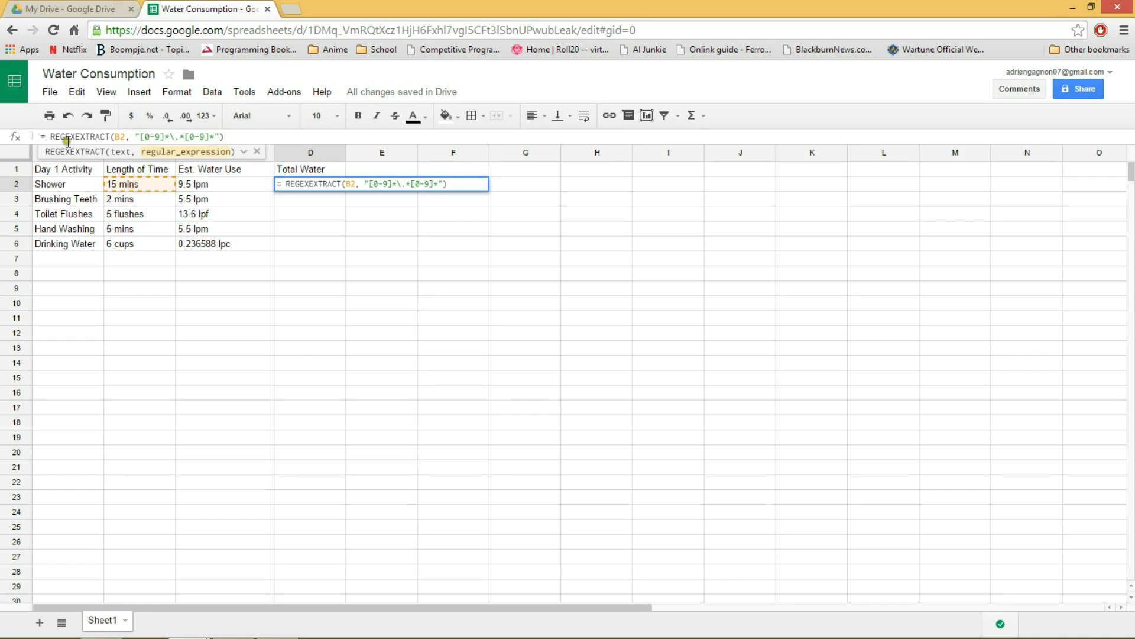
Examine the parts of the regular expression in the D2 formula: leading digits, decimal point, repeat symbols and trailing digits.
{"action": "left_click", "coordinate": [136, 138]}
{"action": "left_click_drag", "start_coordinate": [141, 137], "coordinate": [177, 139]}
{"action": "left_click_drag", "start_coordinate": [165, 136], "coordinate": [171, 137]}
{"action": "left_click", "coordinate": [177, 137]}
{"action": "left_click_drag", "start_coordinate": [141, 136], "coordinate": [168, 136]}
{"action": "left_click", "coordinate": [175, 137]}
{"action": "left_click_drag", "start_coordinate": [170, 136], "coordinate": [179, 137]}
{"action": "left_click_drag", "start_coordinate": [180, 137], "coordinate": [183, 137]}
{"action": "left_click_drag", "start_coordinate": [186, 137], "coordinate": [214, 137]}
{"action": "left_click", "coordinate": [180, 137]}
Multiply the D2 formula by a copy of its REGEXEXTRACT expression that refers to cell C2, and commit it.
{"action": "left_click", "coordinate": [236, 136]}
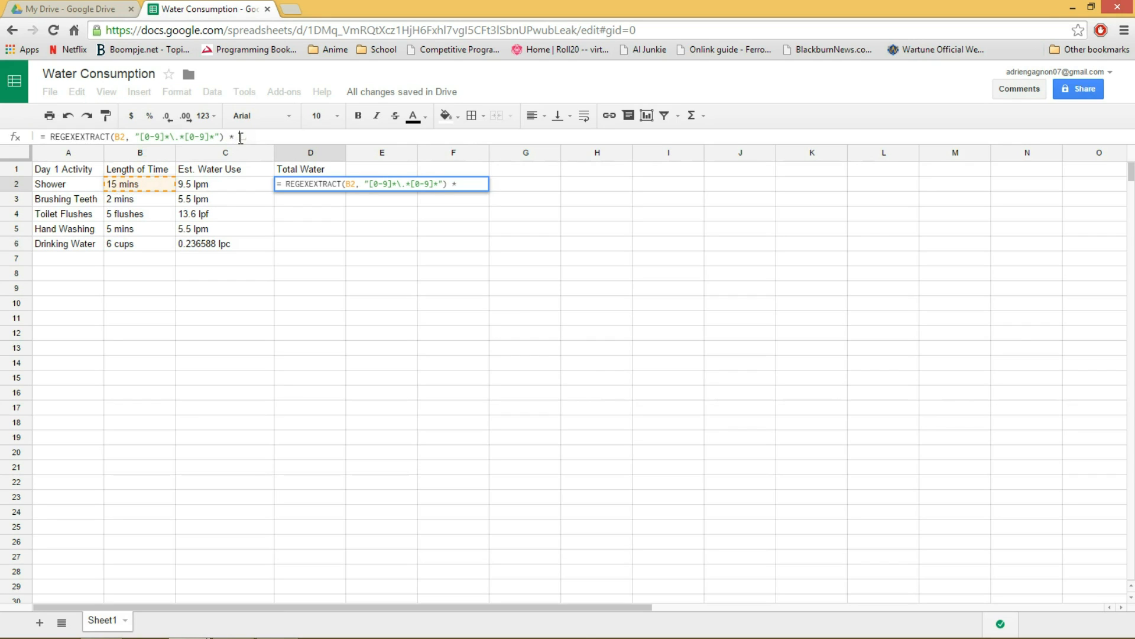
{"action": "left_click_drag", "start_coordinate": [224, 137], "coordinate": [41, 137]}
{"action": "left_click", "coordinate": [246, 136]}
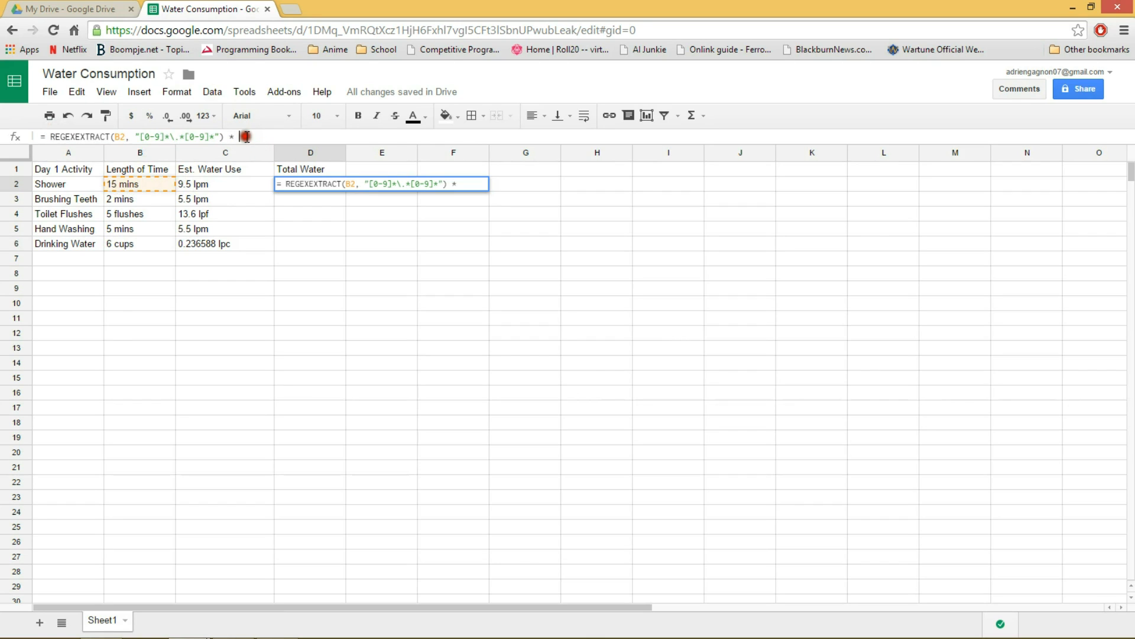
{"action": "key", "text": "ctrl+v"}
{"action": "left_click", "coordinate": [335, 137]}
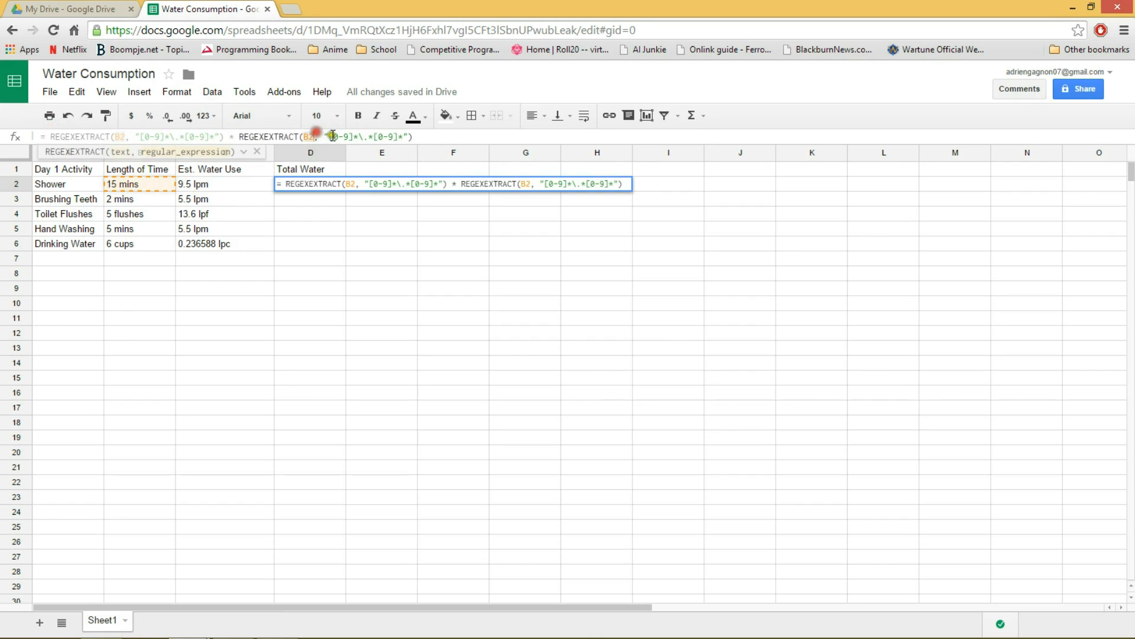
{"action": "type", "text": "C"}
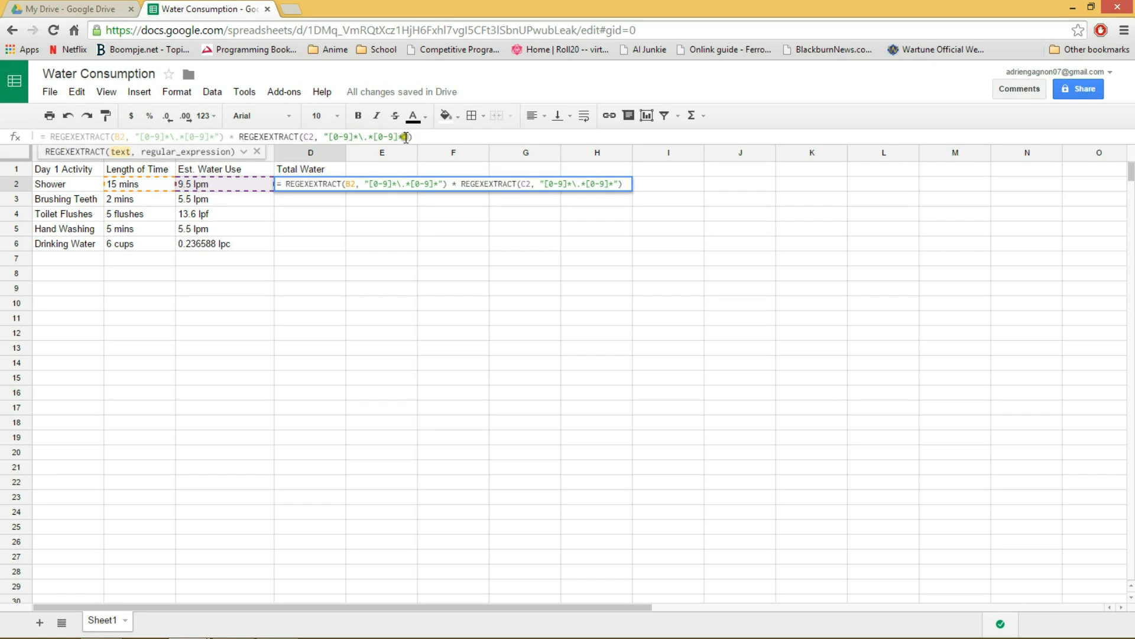
{"action": "left_click", "coordinate": [427, 137]}
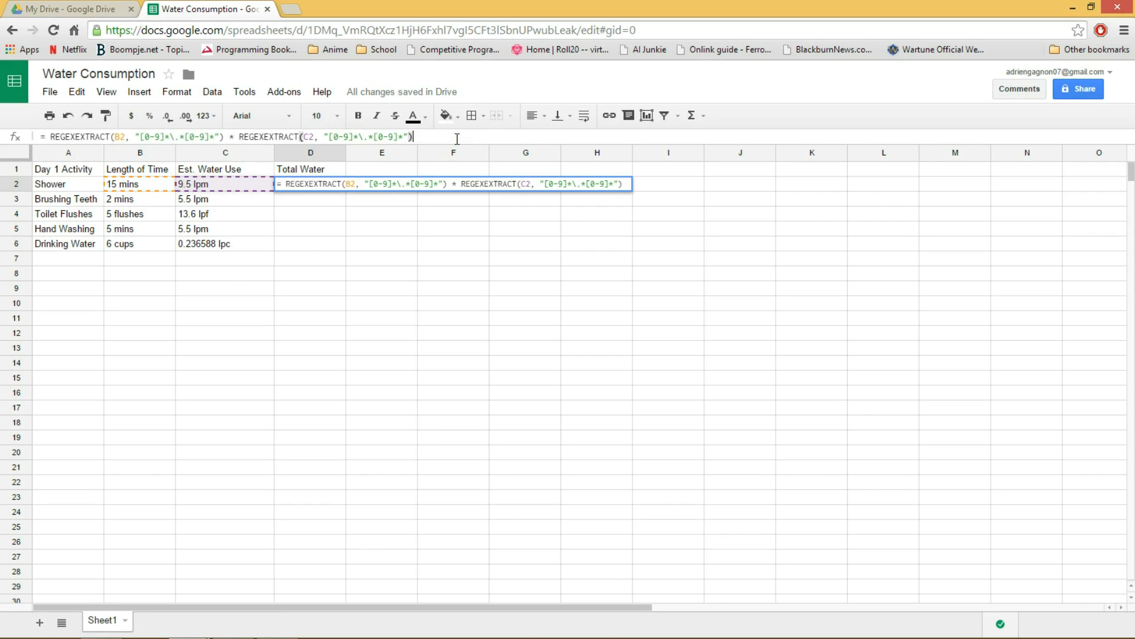
{"action": "key", "text": "Return"}
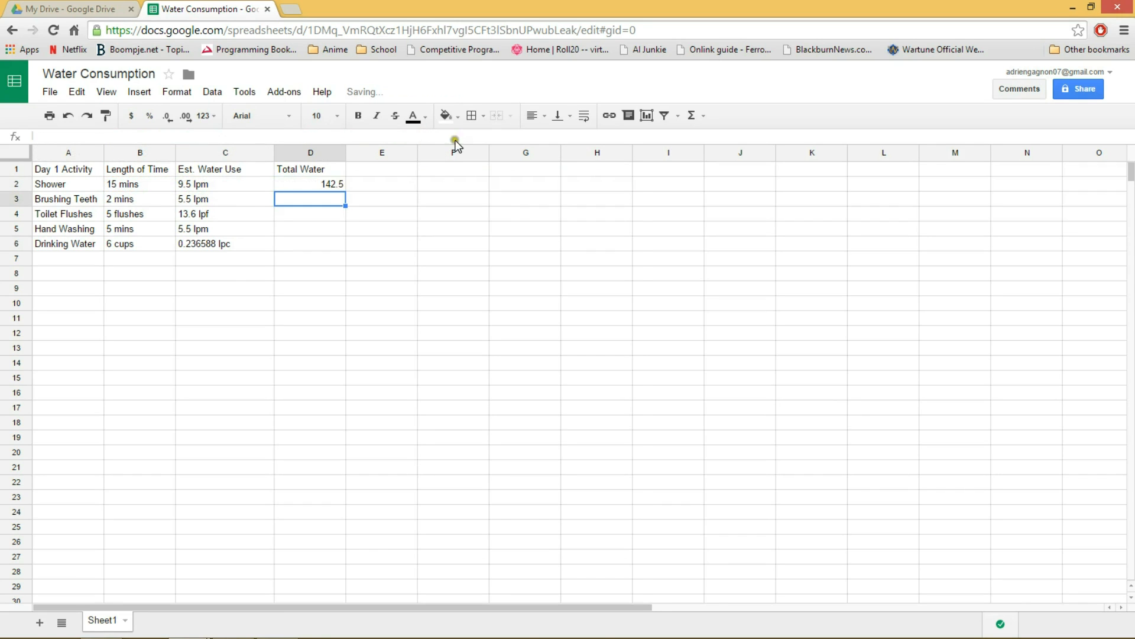
Show the Shower total in cell D2 with two decimal places.
{"action": "left_click", "coordinate": [335, 186]}
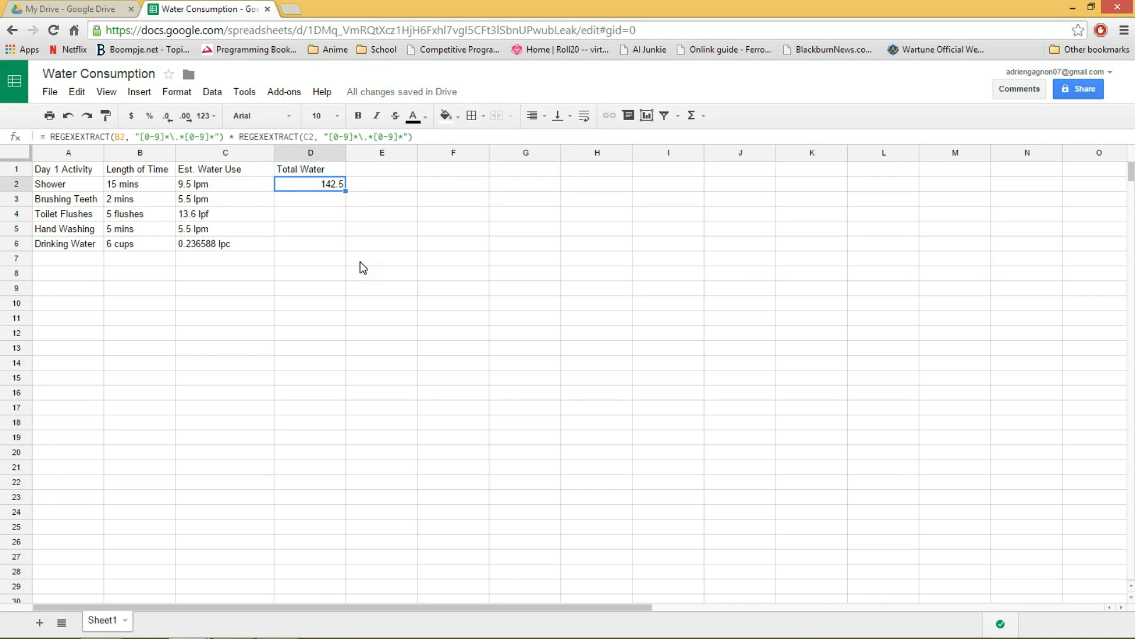
{"action": "left_click", "coordinate": [345, 233]}
{"action": "left_click", "coordinate": [308, 201]}
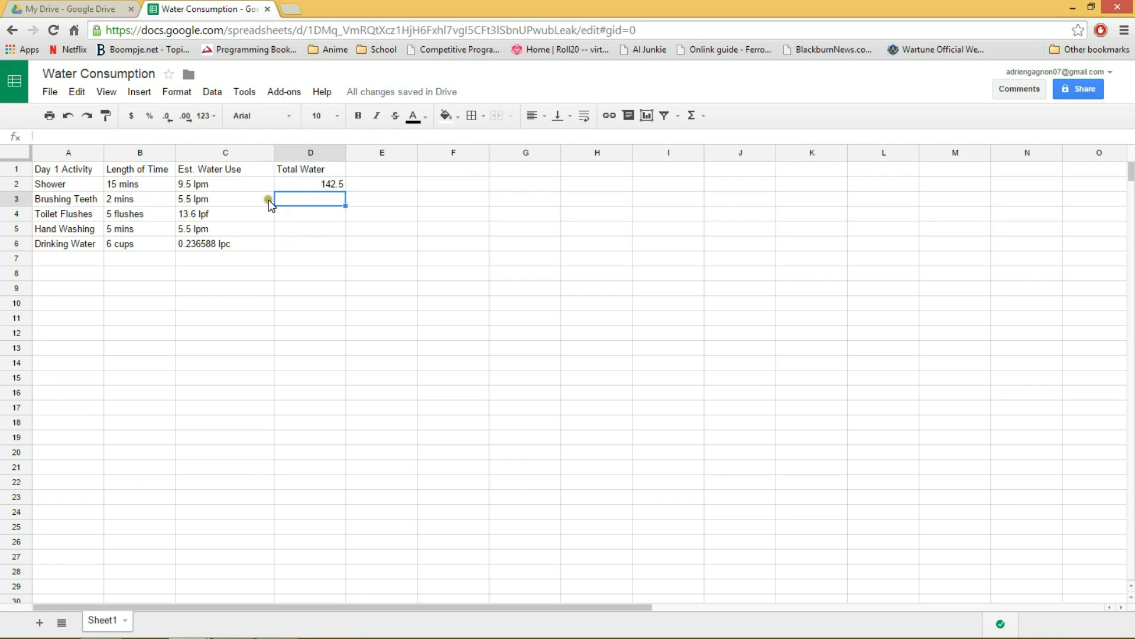
{"action": "left_click", "coordinate": [315, 183]}
{"action": "left_click", "coordinate": [186, 116]}
Copy the formula text from cell D2 and paste it into cell D3 for Brushing Teeth.
{"action": "left_click", "coordinate": [318, 197]}
{"action": "left_click", "coordinate": [305, 189]}
{"action": "left_click_drag", "start_coordinate": [414, 137], "coordinate": [41, 135]}
{"action": "right_click", "coordinate": [73, 137]}
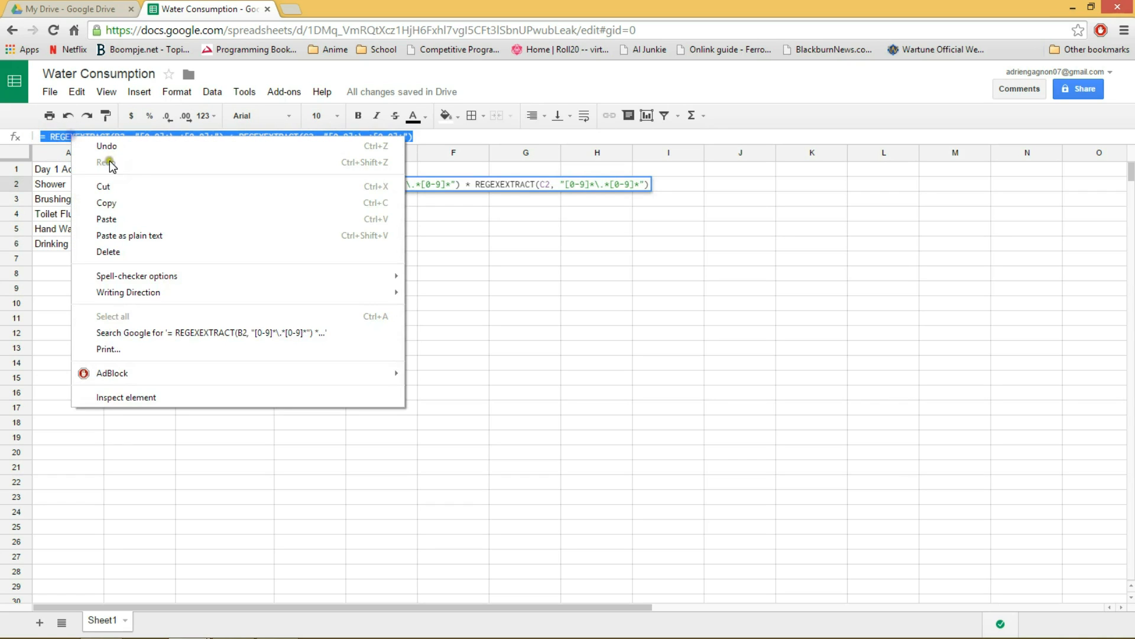
{"action": "left_click", "coordinate": [128, 203]}
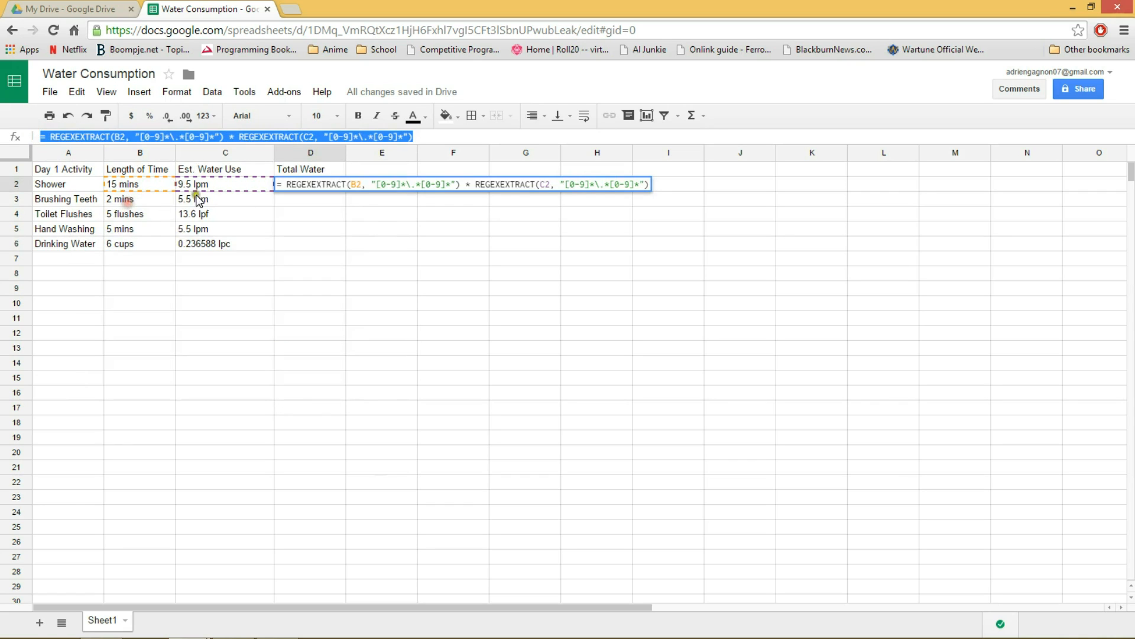
{"action": "left_click", "coordinate": [281, 198]}
{"action": "right_click", "coordinate": [176, 136]}
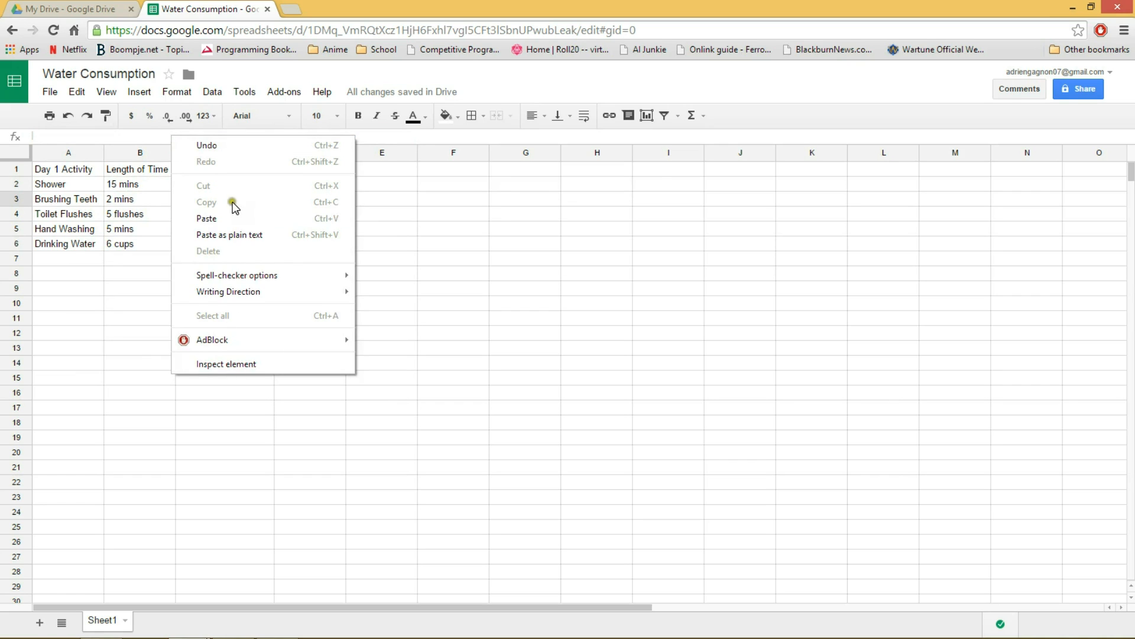
{"action": "left_click", "coordinate": [230, 217]}
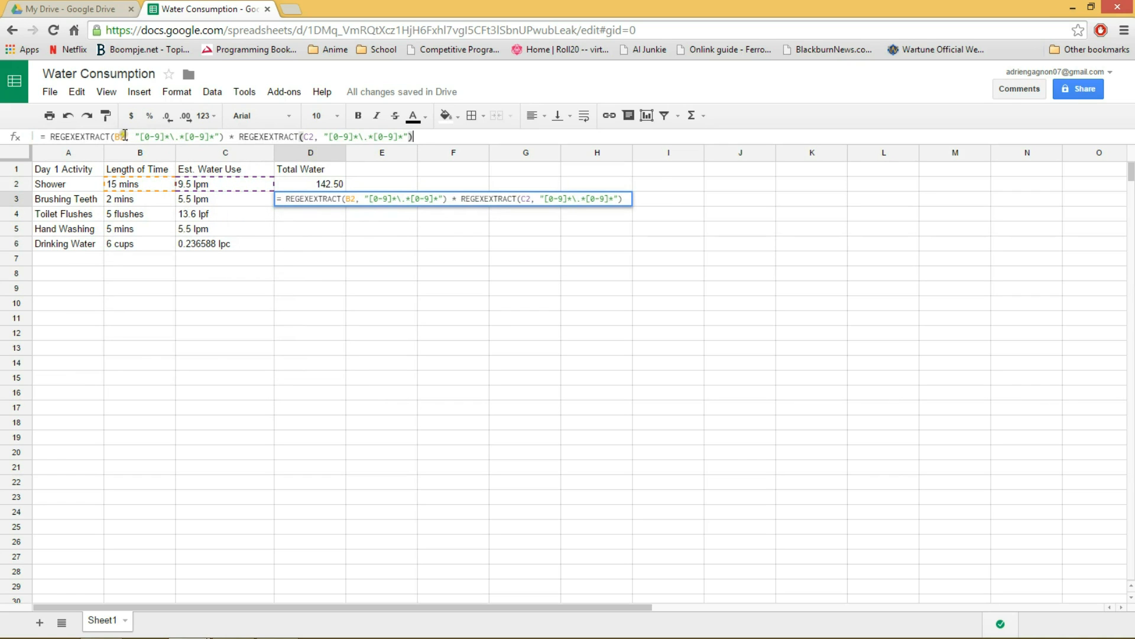
Change the cell references in the pasted D3 formula to B3 and C3 and commit it.
{"action": "double_click", "coordinate": [120, 137]}
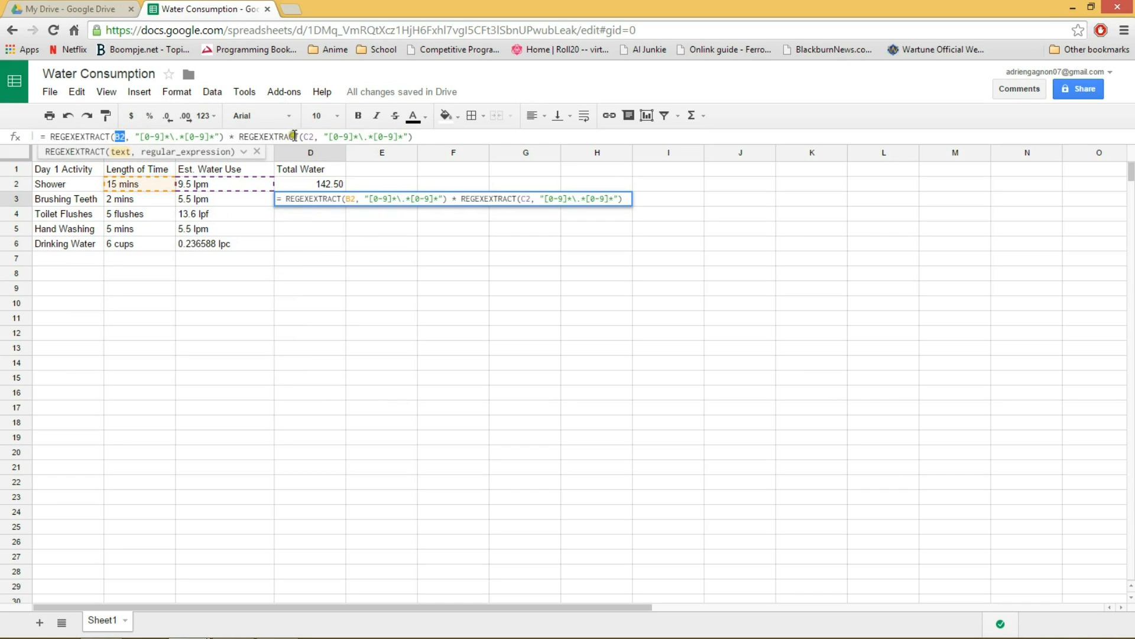
{"action": "double_click", "coordinate": [308, 136]}
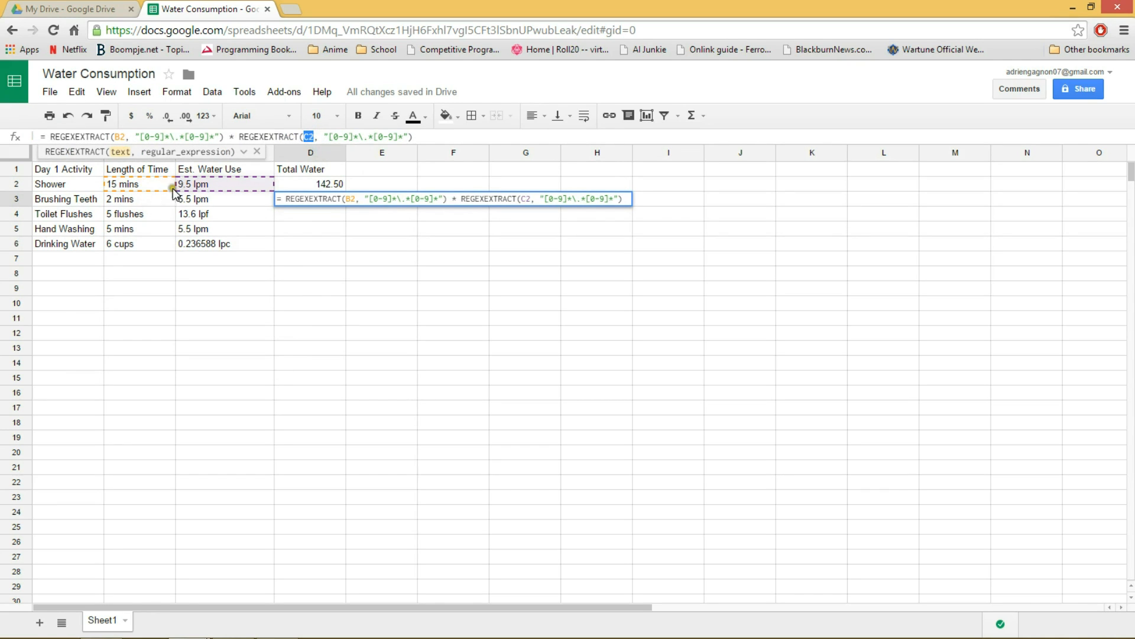
{"action": "double_click", "coordinate": [122, 137]}
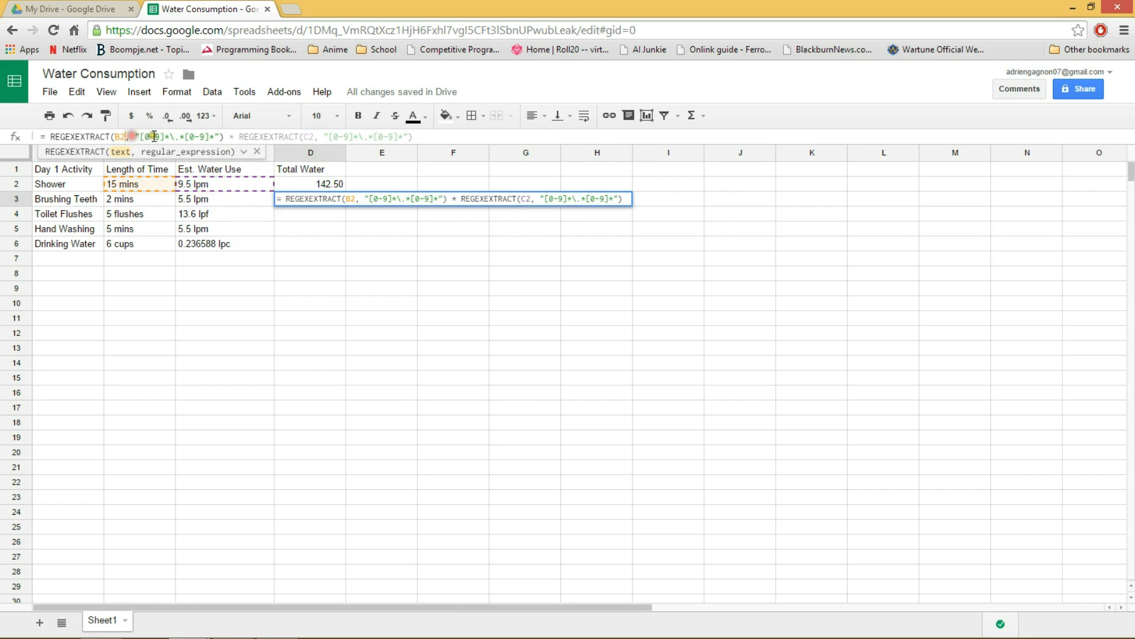
{"action": "type", "text": "B3"}
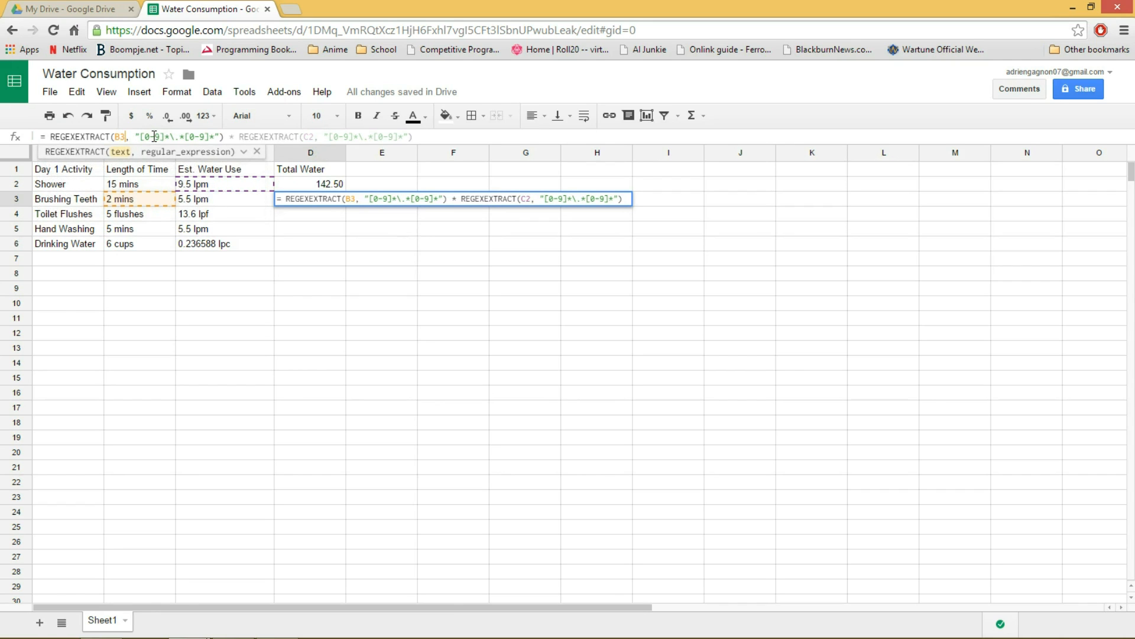
{"action": "double_click", "coordinate": [308, 137]}
{"action": "type", "text": "C3"}
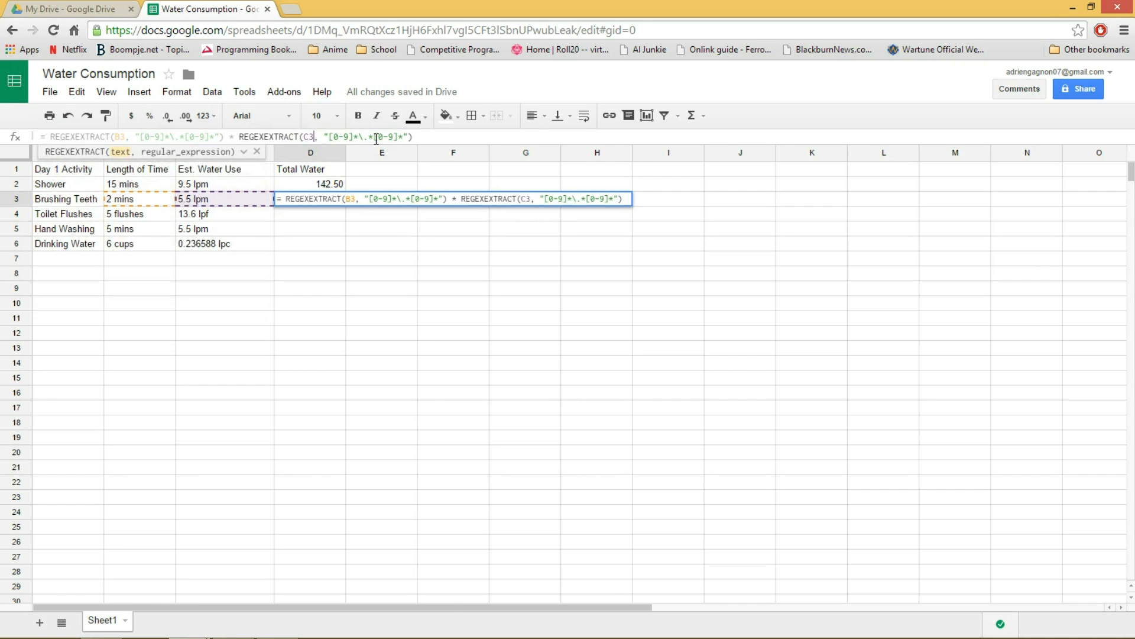
{"action": "key", "text": "Return"}
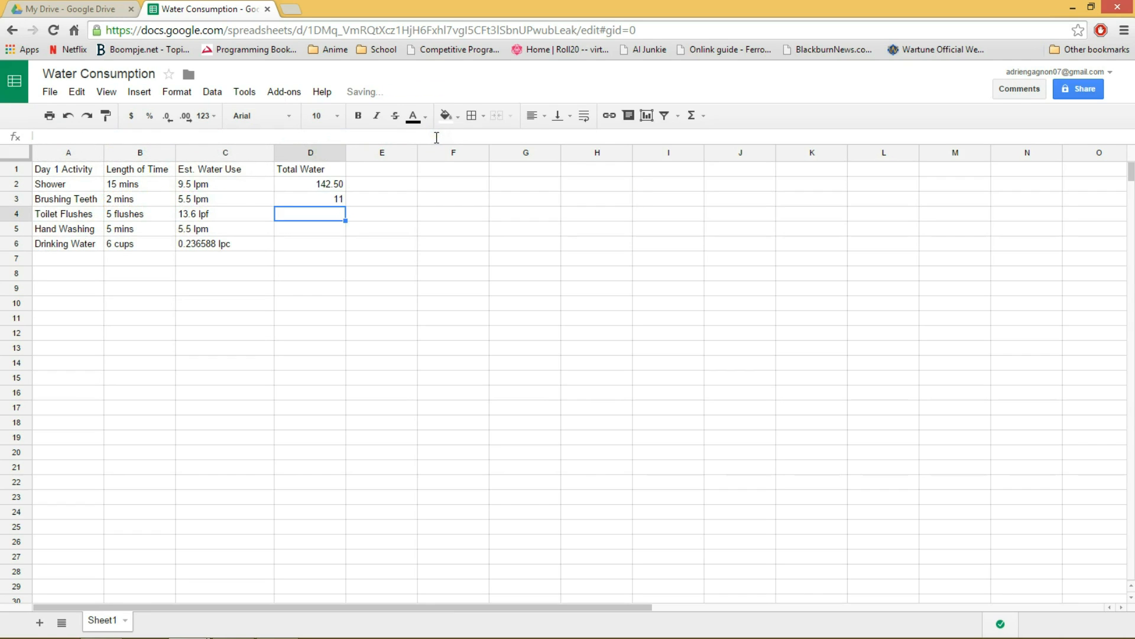
Paste the formula into cell D4 for Toilet Flushes, point its references to B4 and C4, and commit it.
{"action": "left_click", "coordinate": [321, 201]}
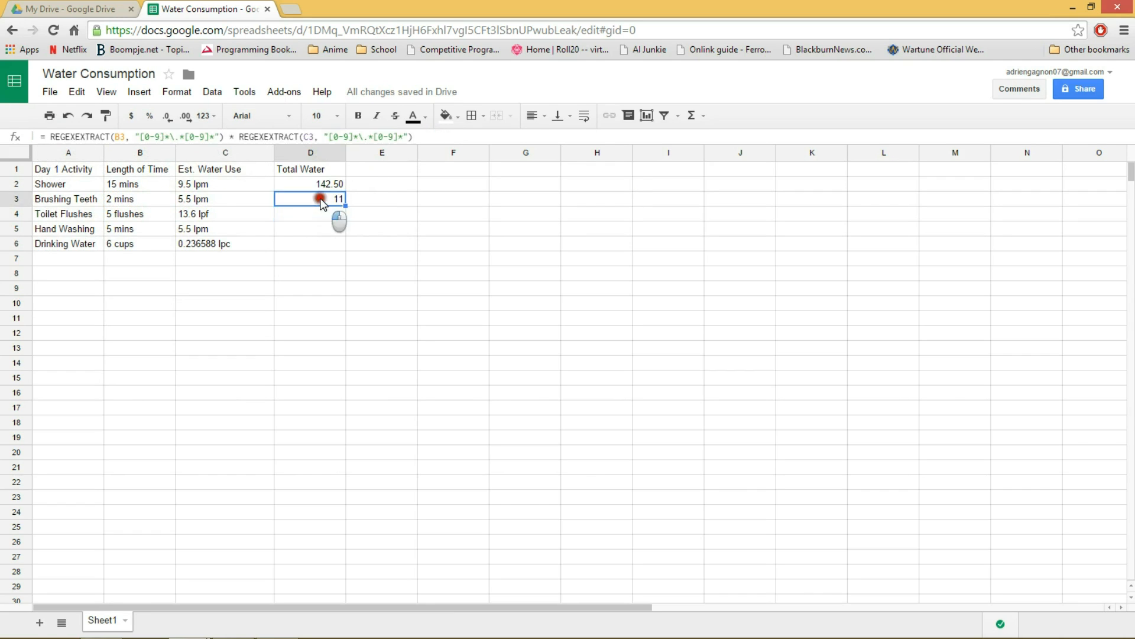
{"action": "right_click", "coordinate": [318, 203]}
{"action": "left_click", "coordinate": [309, 217]}
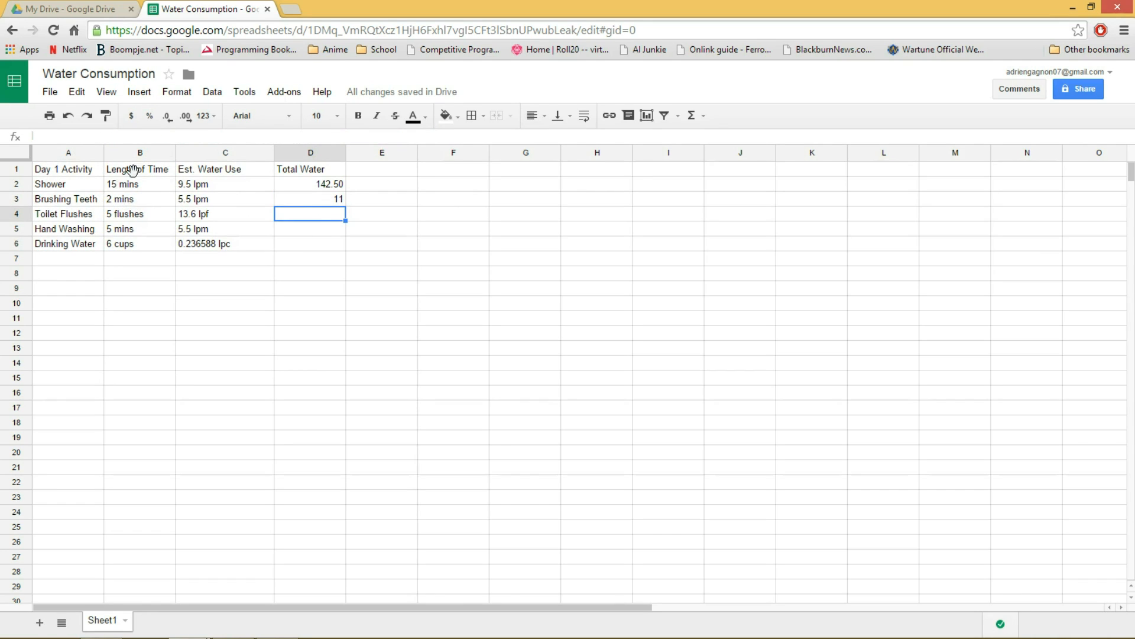
{"action": "left_click", "coordinate": [229, 137]}
{"action": "key", "text": "ctrl+v"}
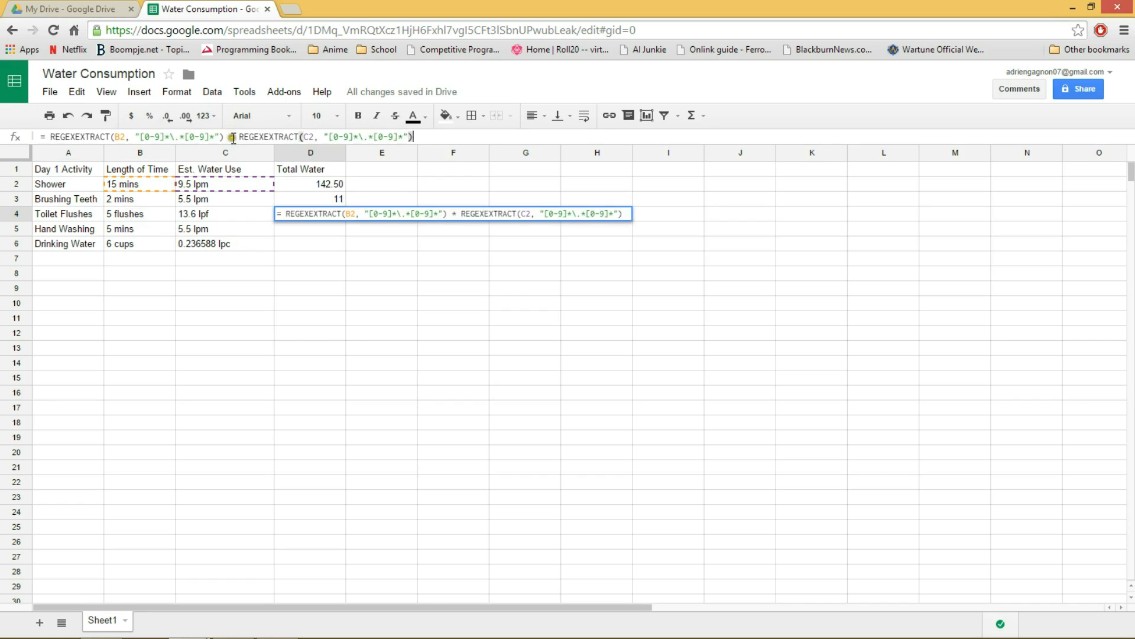
{"action": "left_click", "coordinate": [122, 138]}
{"action": "left_click", "coordinate": [127, 213]}
{"action": "left_click", "coordinate": [314, 137]}
{"action": "key", "text": "BackSpace"}
{"action": "type", "text": "4"}
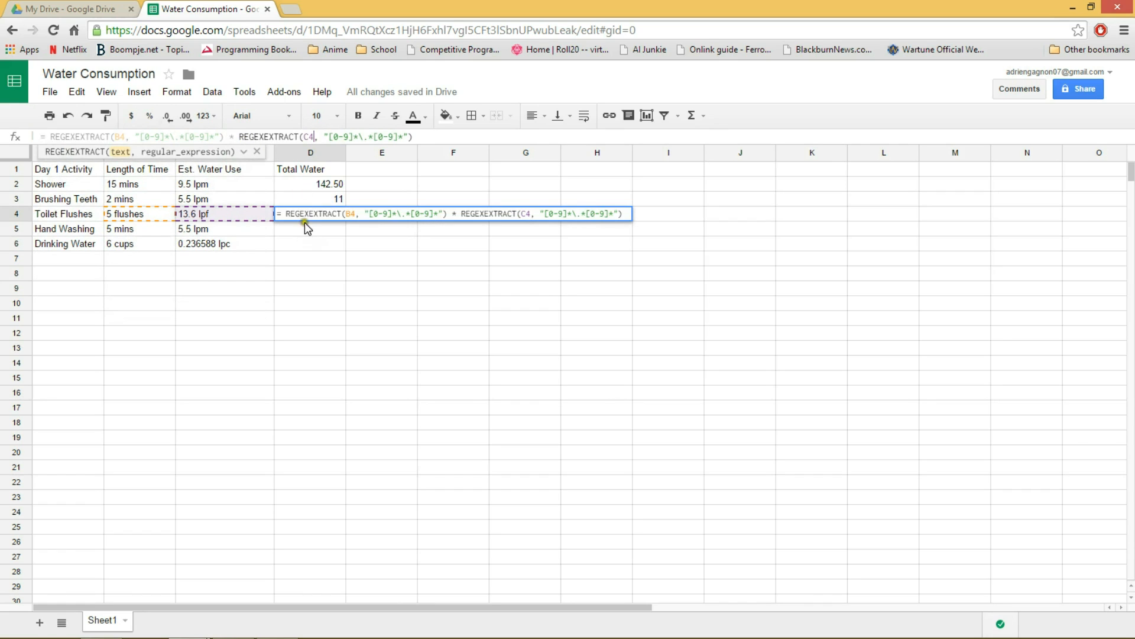
{"action": "key", "text": "Return"}
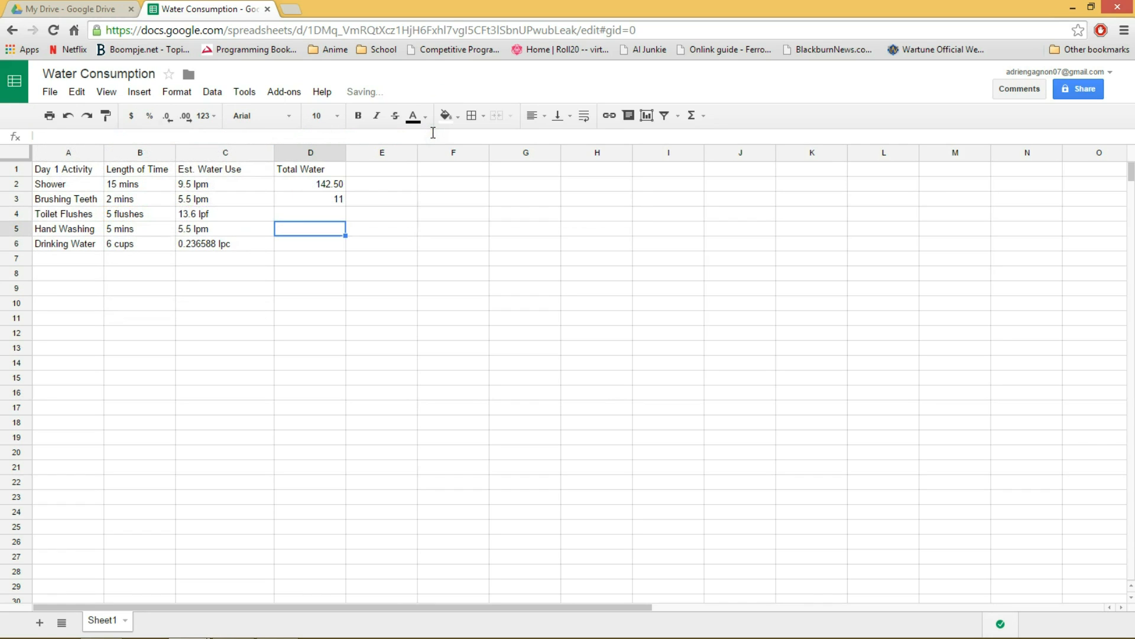
Paste the formula into cell D5 for Hand Washing with references to B5 and C5, and commit it.
{"action": "left_click", "coordinate": [233, 136]}
{"action": "key", "text": "ctrl+v"}
{"action": "left_click", "coordinate": [134, 137]}
{"action": "key", "text": "BackSpace"}
{"action": "type", "text": "5"}
{"action": "left_click_drag", "start_coordinate": [310, 139], "coordinate": [316, 140]}
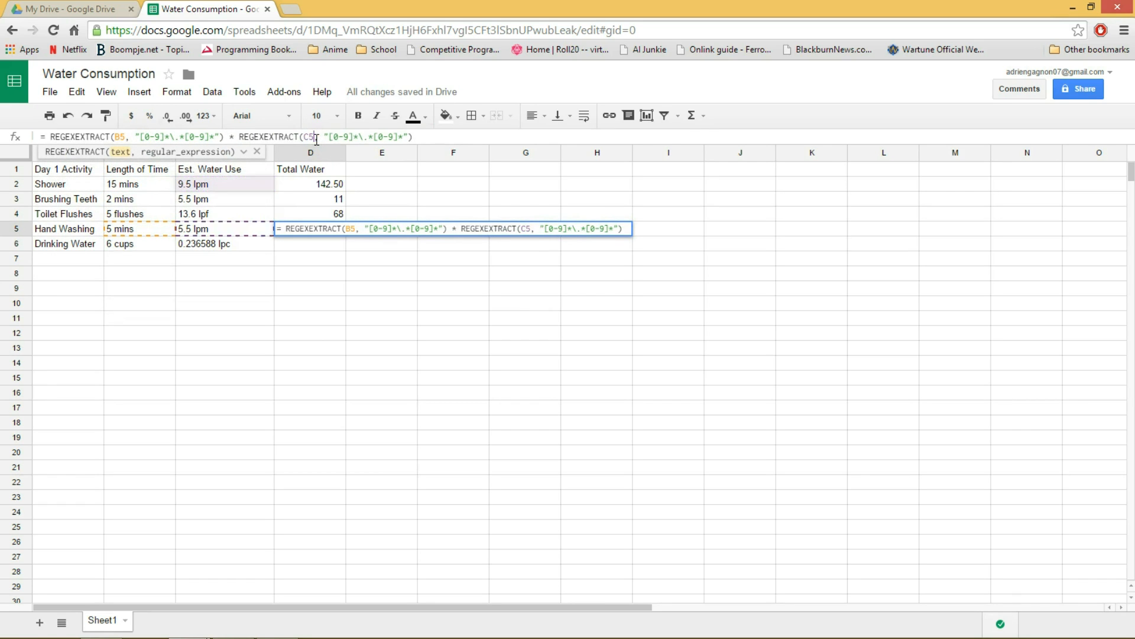
{"action": "key", "text": "Return"}
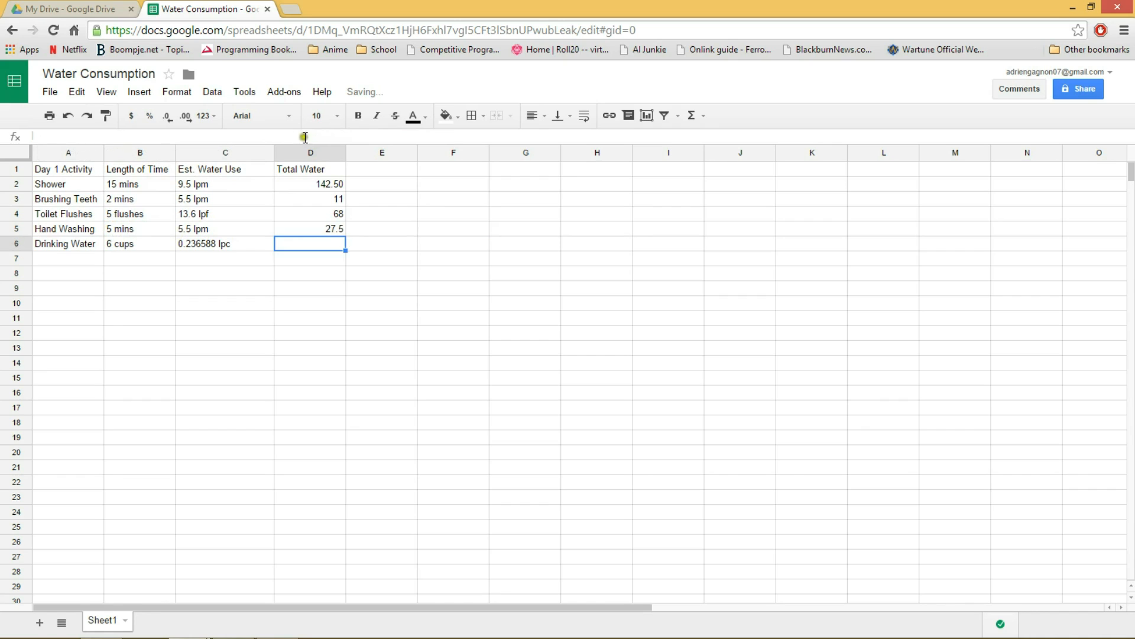
Paste the formula into cell D6 for Drinking Water with references to B6 and C6, and commit it.
{"action": "key", "text": "ctrl+v"}
{"action": "left_click", "coordinate": [121, 137]}
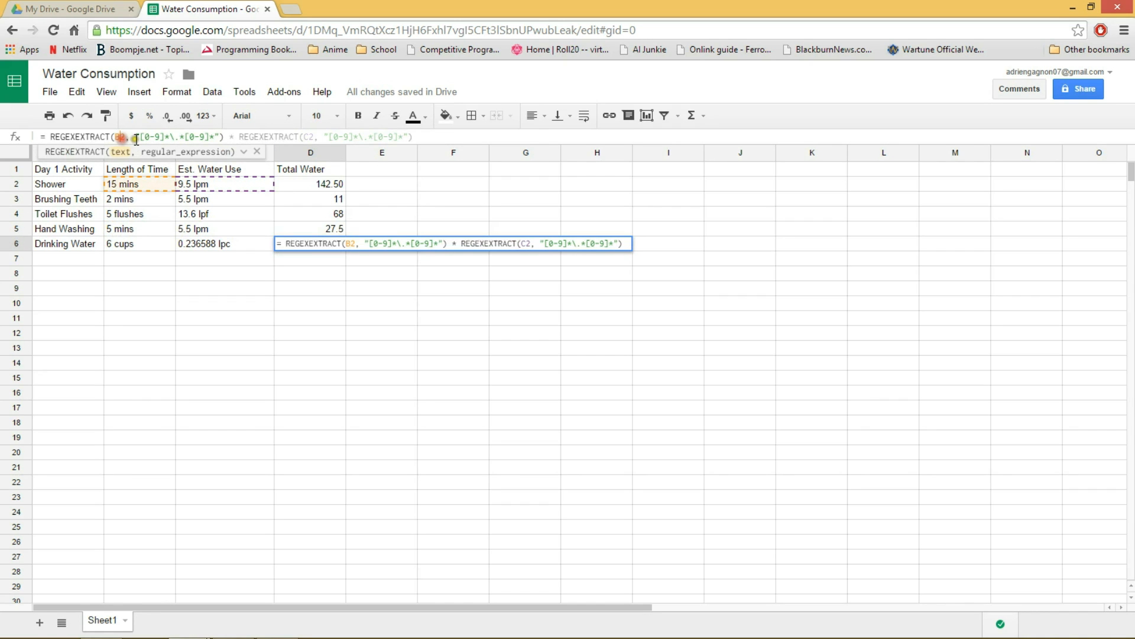
{"action": "key", "text": "BackSpace"}
{"action": "type", "text": "6"}
{"action": "left_click", "coordinate": [314, 136]}
{"action": "key", "text": "BackSpace"}
{"action": "type", "text": "6"}
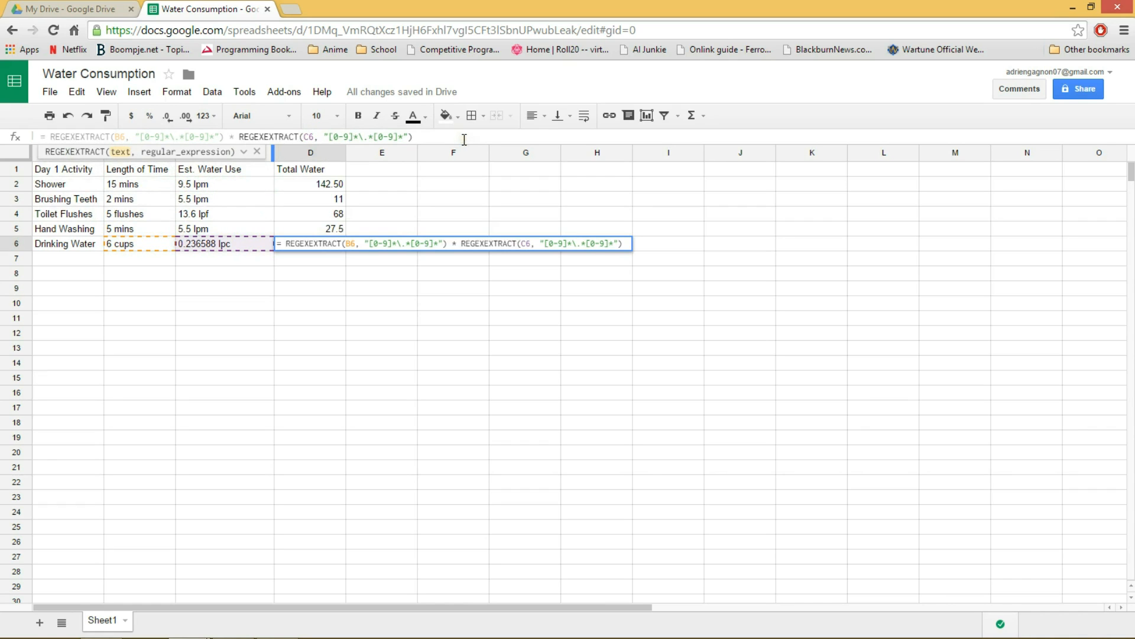
{"action": "key", "text": "Return"}
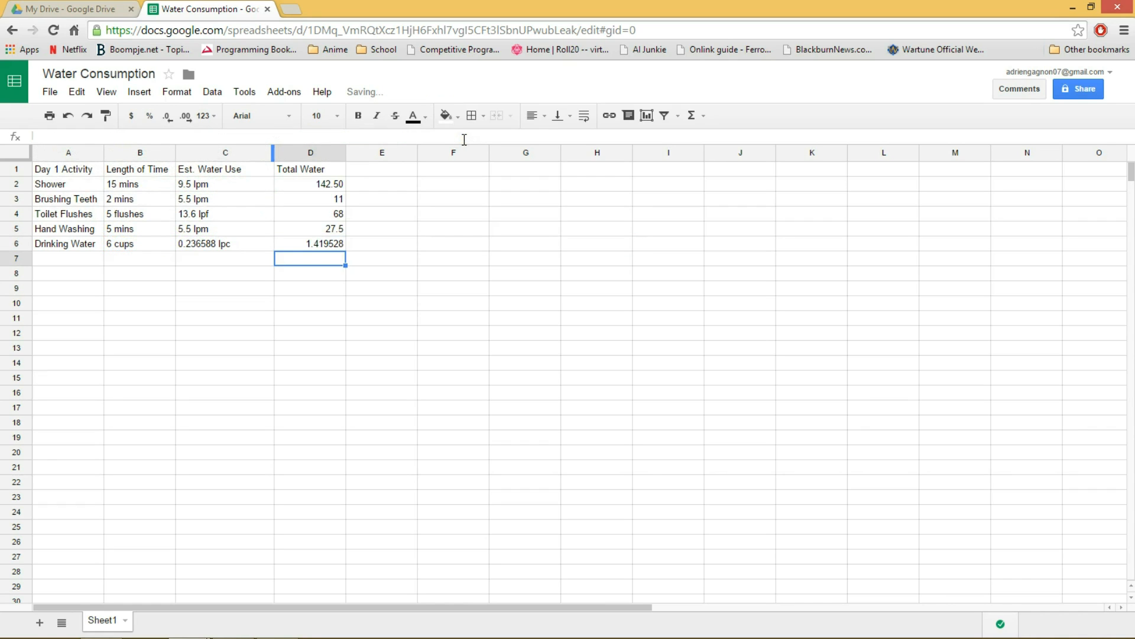
Reduce the Drinking Water total in cell D6 to two decimal places.
{"action": "left_click", "coordinate": [329, 246]}
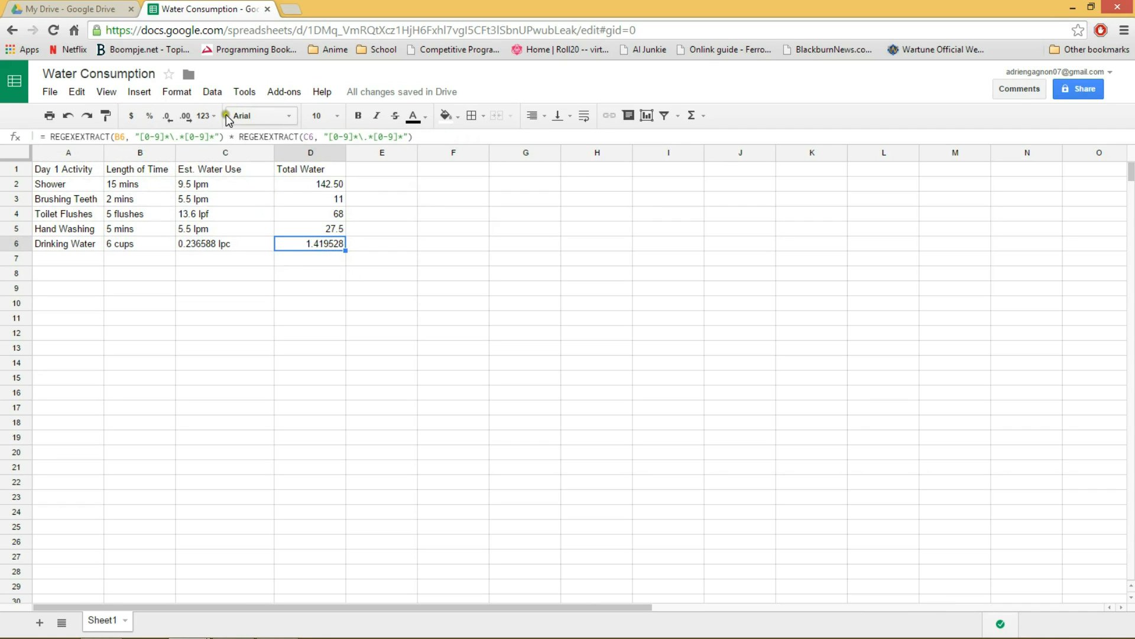
{"action": "left_click", "coordinate": [167, 117]}
{"action": "left_click", "coordinate": [166, 116]}
{"action": "left_click", "coordinate": [167, 116]}
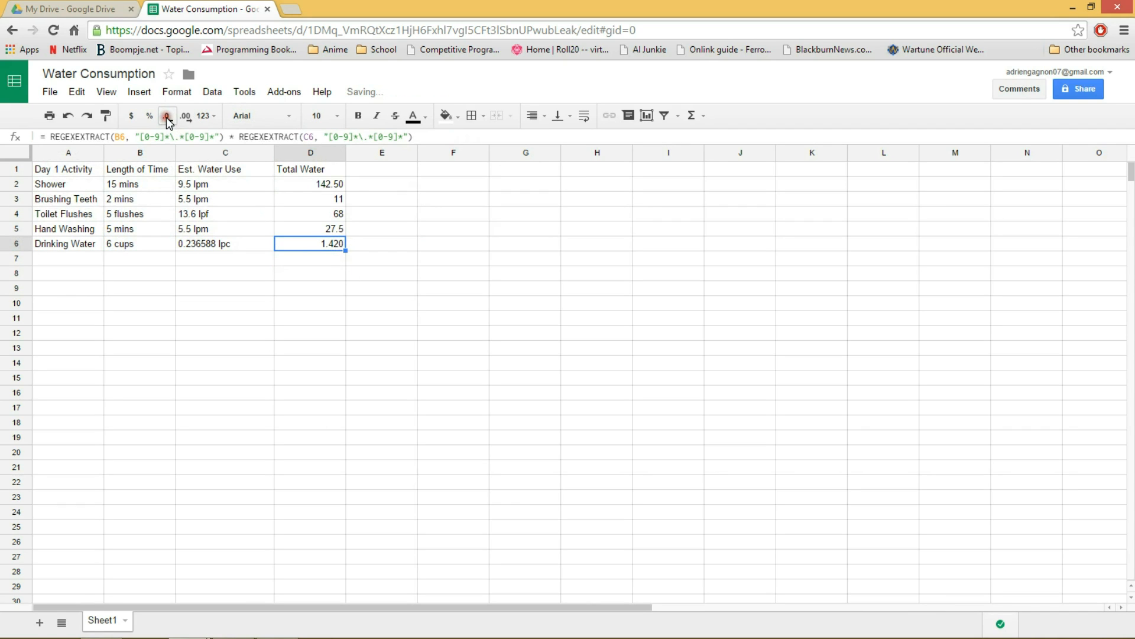
{"action": "left_click", "coordinate": [166, 116]}
Show the Hand Washing, Toilet Flushes and Brushing Teeth totals in D5, D4 and D3 with two decimal places.
{"action": "left_click", "coordinate": [337, 231]}
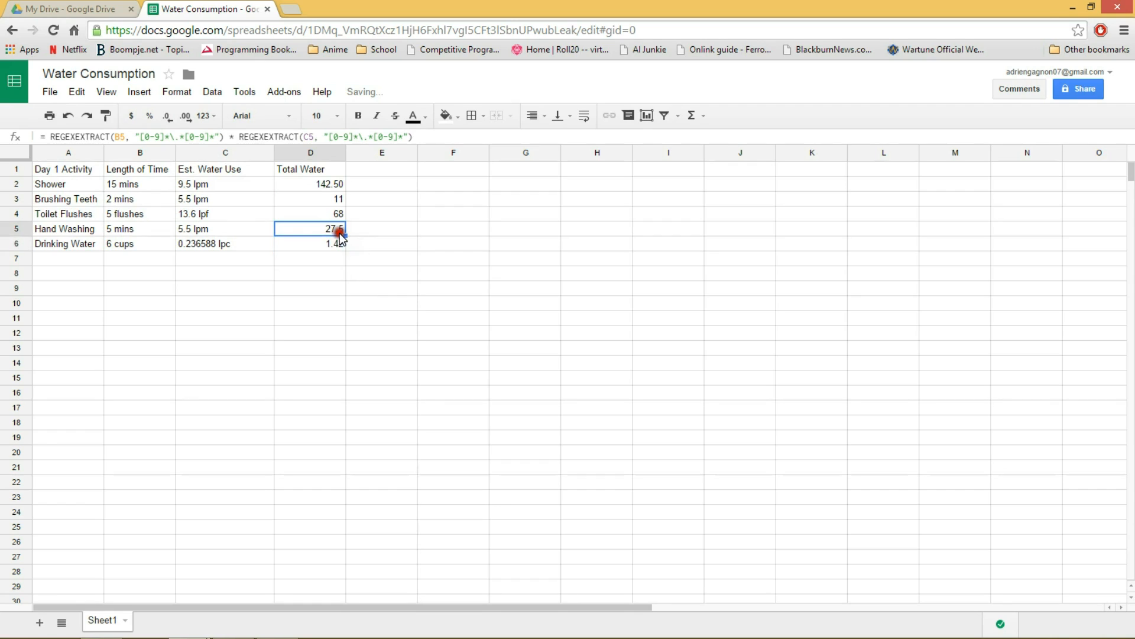
{"action": "left_click", "coordinate": [186, 116]}
{"action": "left_click", "coordinate": [306, 212]}
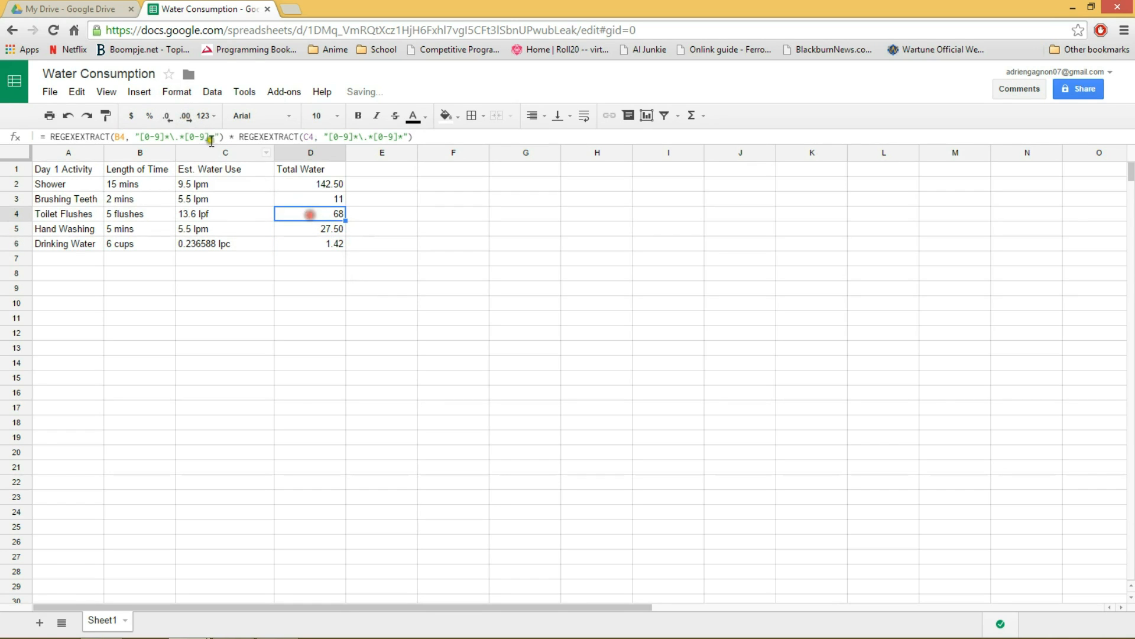
{"action": "left_click", "coordinate": [185, 115]}
{"action": "left_click", "coordinate": [318, 201]}
{"action": "left_click", "coordinate": [186, 115]}
{"action": "left_click", "coordinate": [187, 116]}
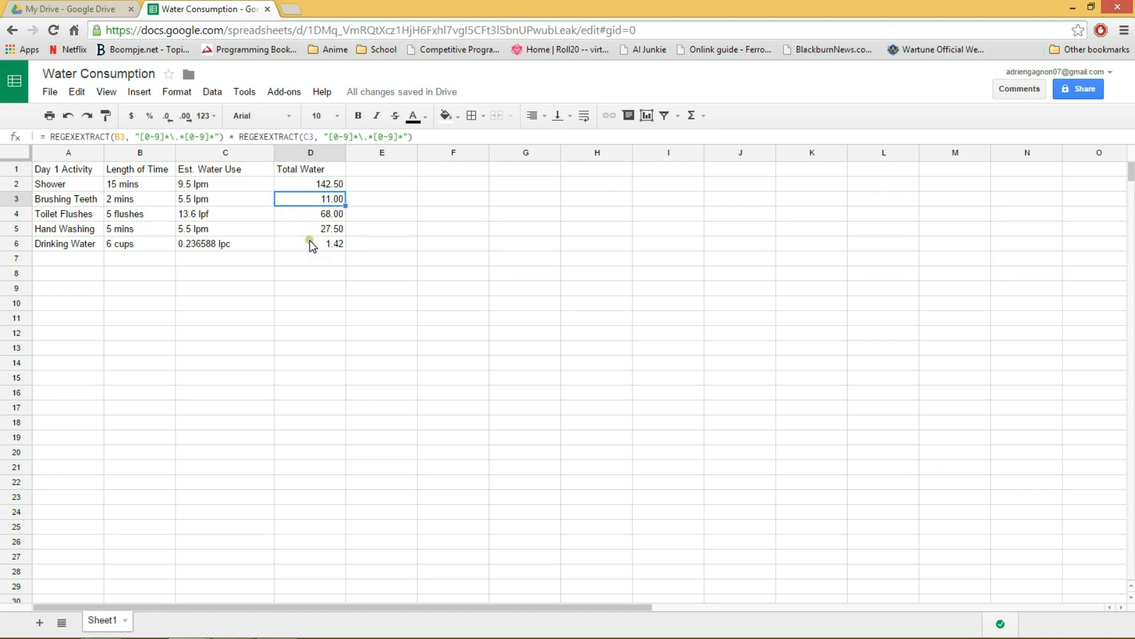
Add an outer border around the whole table in A1:D6.
{"action": "left_click_drag", "start_coordinate": [40, 170], "coordinate": [299, 243]}
{"action": "left_click", "coordinate": [484, 116]}
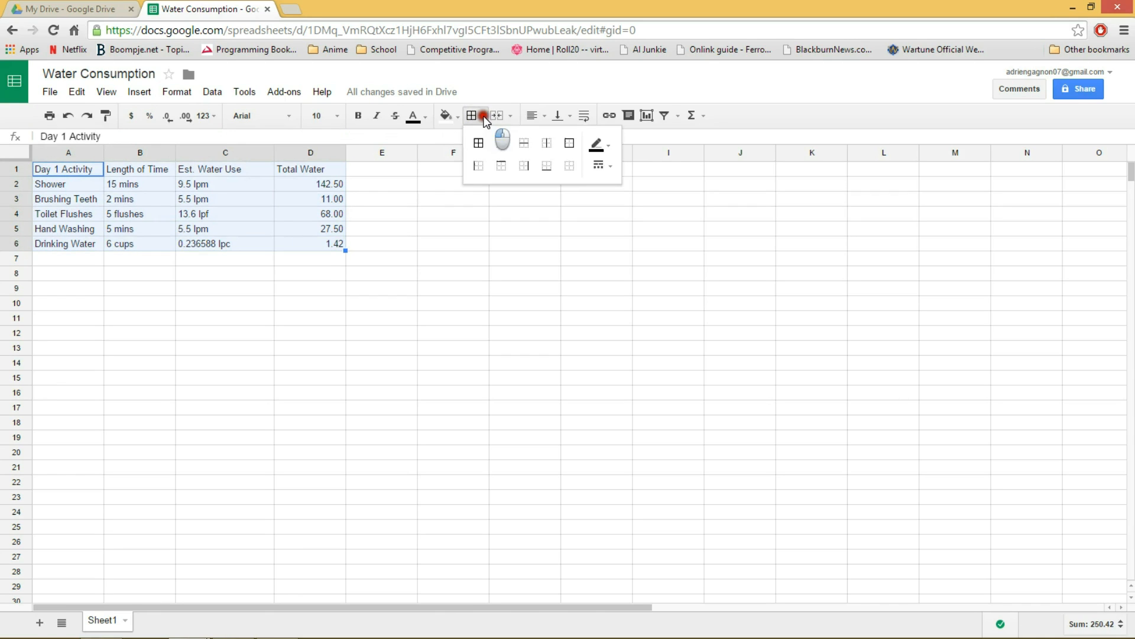
{"action": "left_click", "coordinate": [569, 143]}
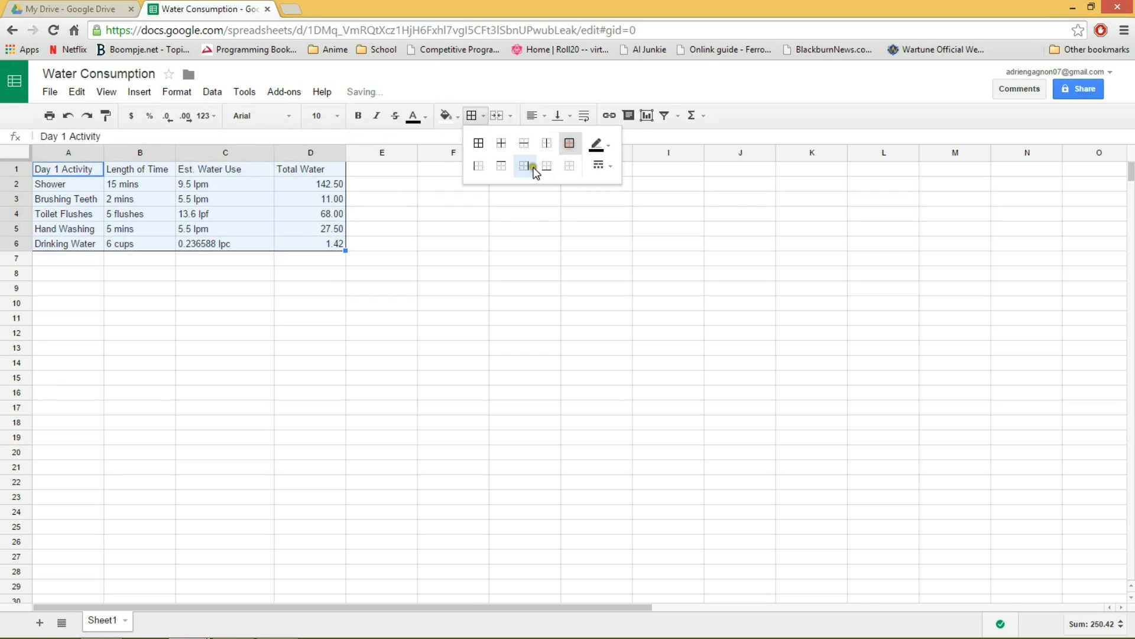
{"action": "left_click", "coordinate": [396, 220]}
Add a left border to the Total Water column in D1:D6.
{"action": "left_click_drag", "start_coordinate": [314, 172], "coordinate": [315, 243]}
{"action": "left_click", "coordinate": [471, 115]}
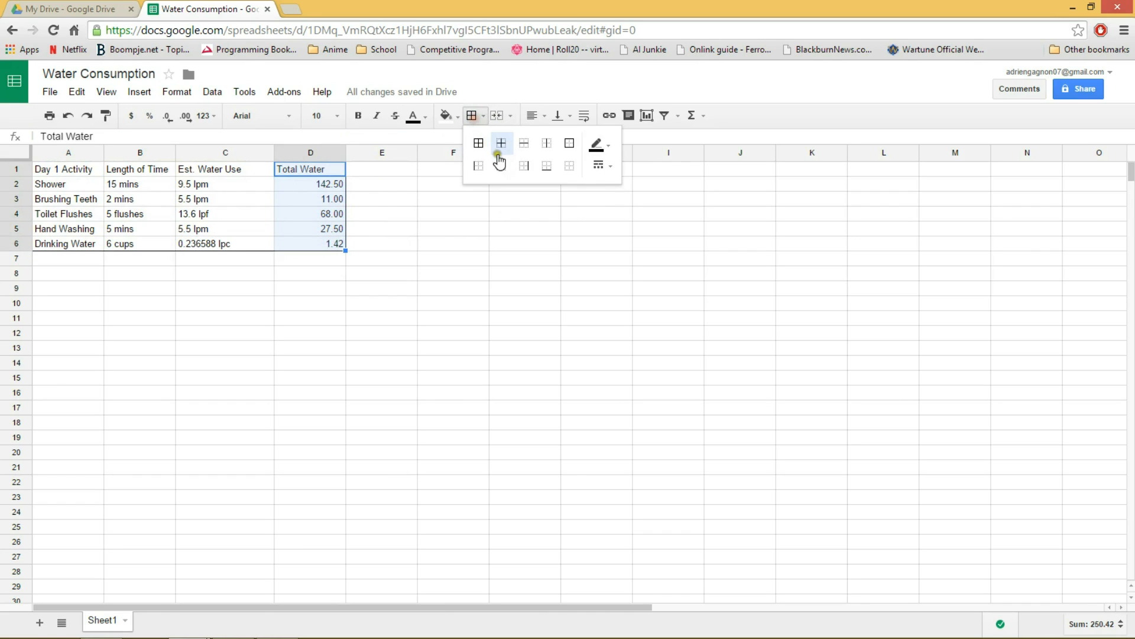
{"action": "left_click", "coordinate": [478, 165]}
{"action": "left_click", "coordinate": [420, 214]}
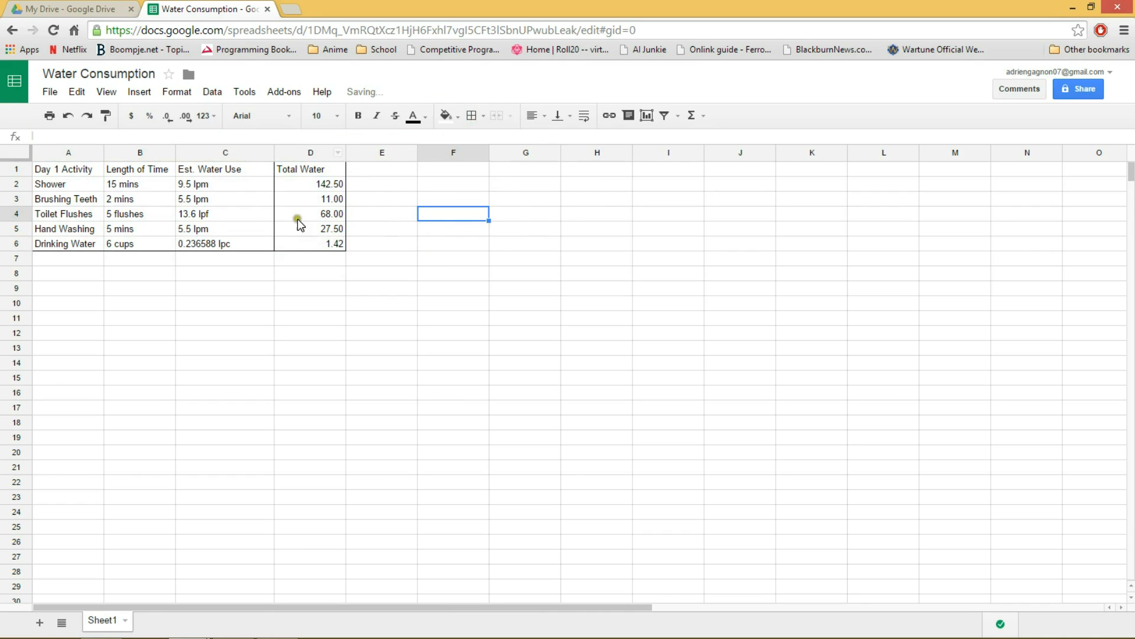
Enter the label "Grand Total" in cell C7 below the Est. Water Use column.
{"action": "left_click", "coordinate": [266, 259]}
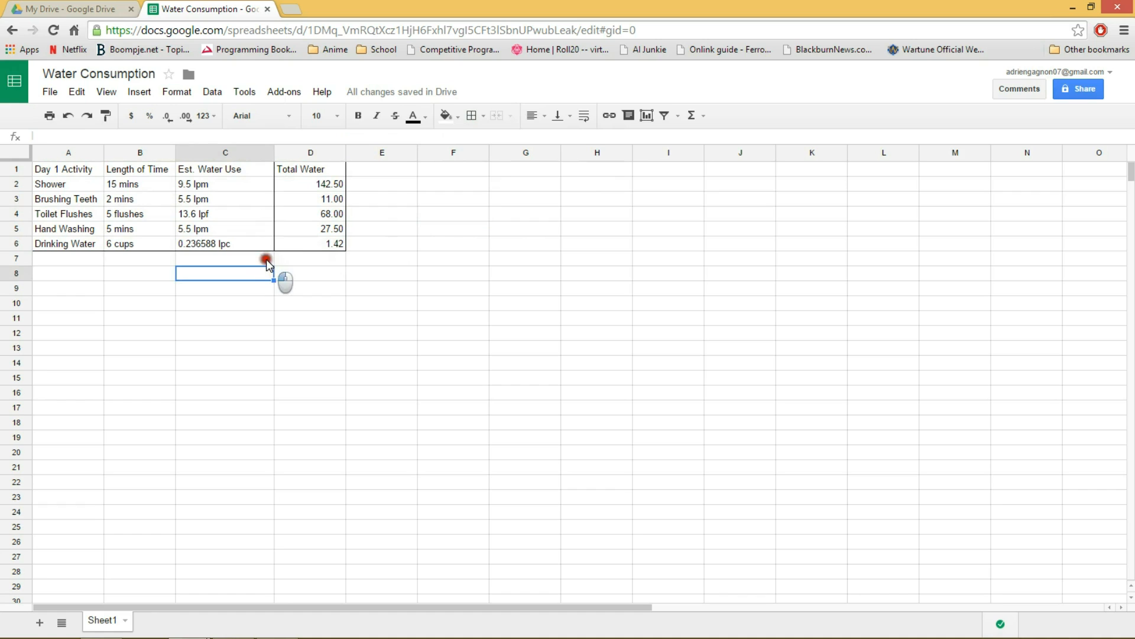
{"action": "type", "text": "Grand"}
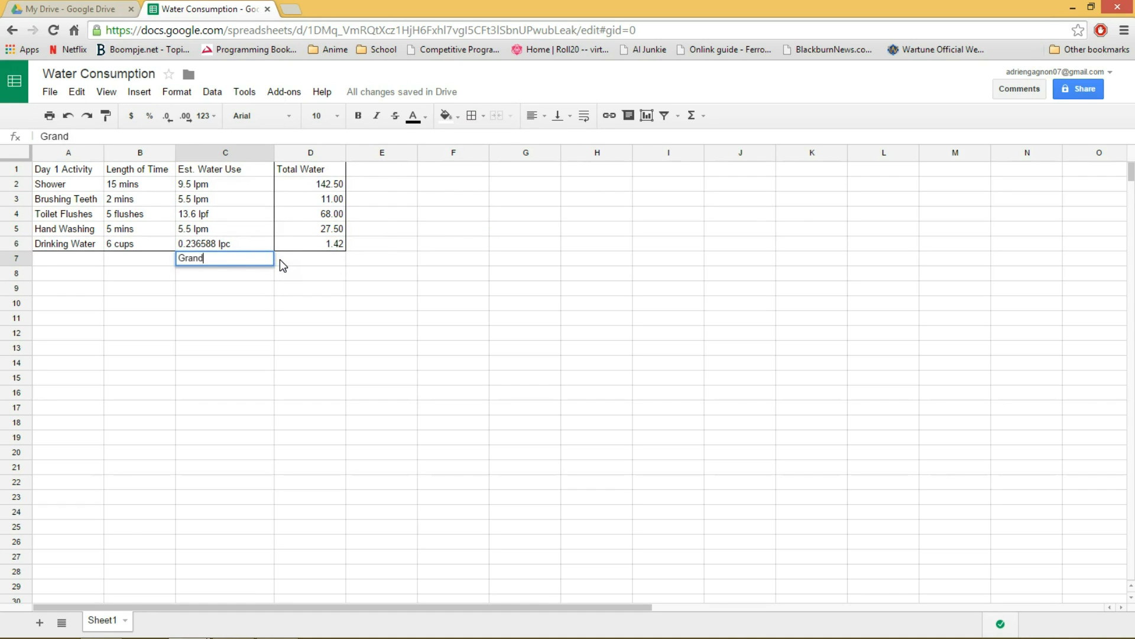
{"action": "type", "text": " Total"}
Calculate the grand total in cell D7 with the formula = SUM(D2:D6).
{"action": "left_click", "coordinate": [297, 260]}
{"action": "left_click", "coordinate": [64, 140]}
{"action": "type", "text": "= "}
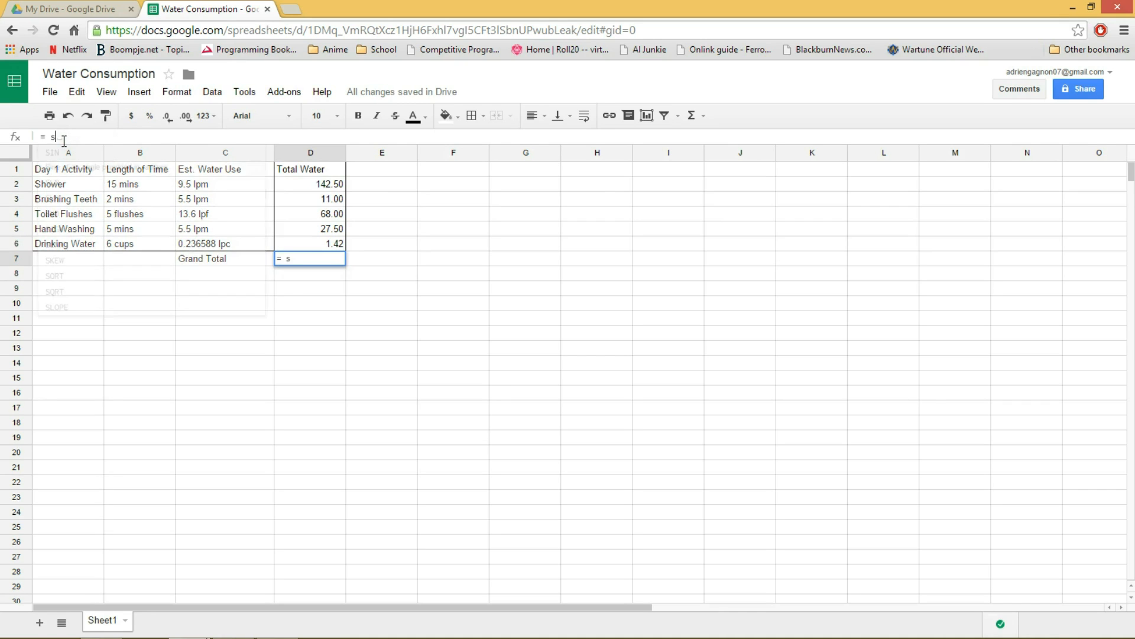
{"action": "type", "text": "sum"}
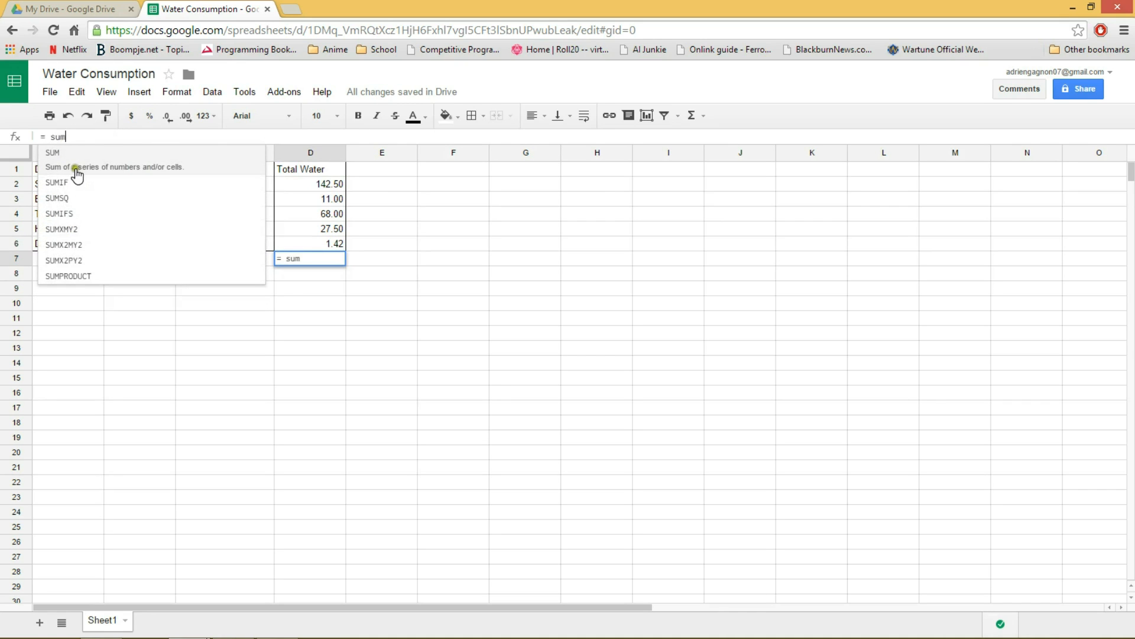
{"action": "left_click", "coordinate": [161, 166]}
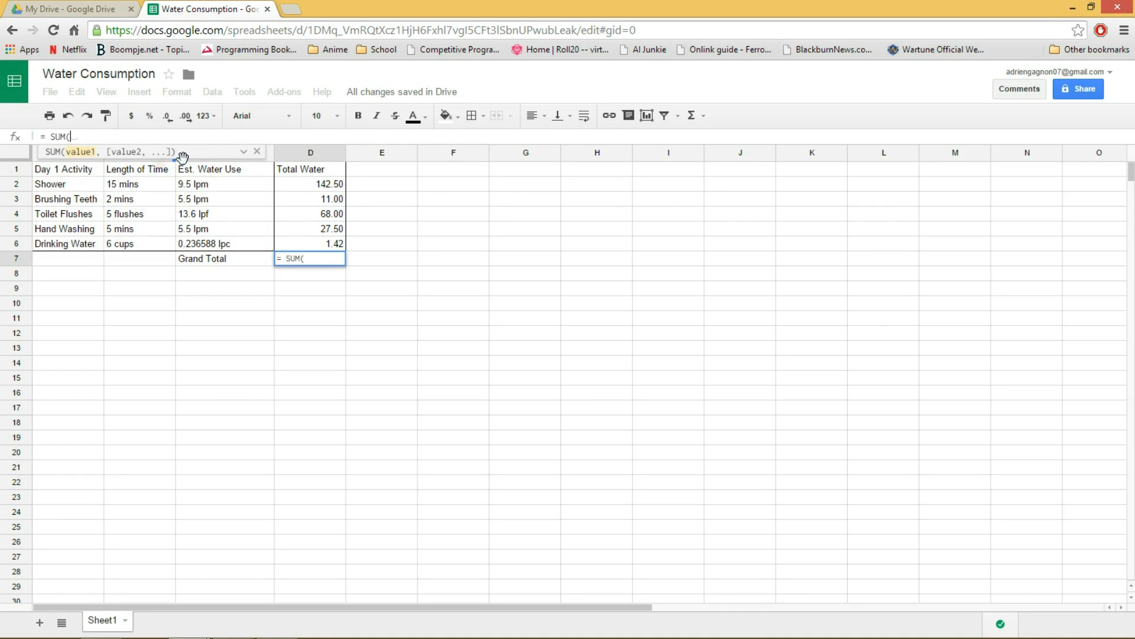
{"action": "left_click_drag", "start_coordinate": [314, 184], "coordinate": [318, 246]}
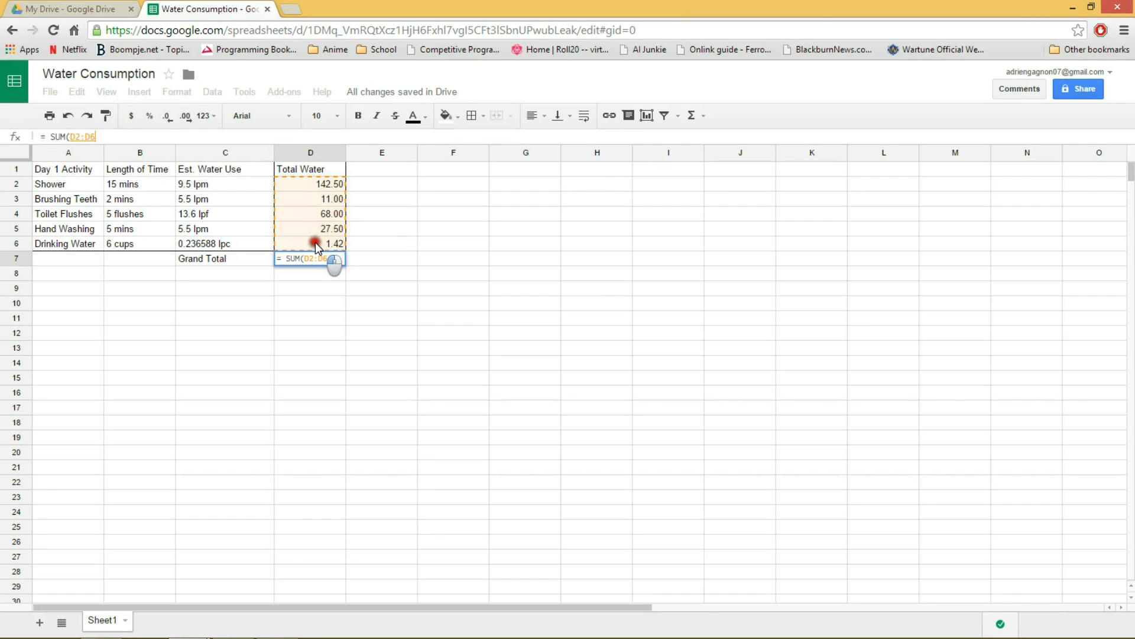
{"action": "type", "text": ")"}
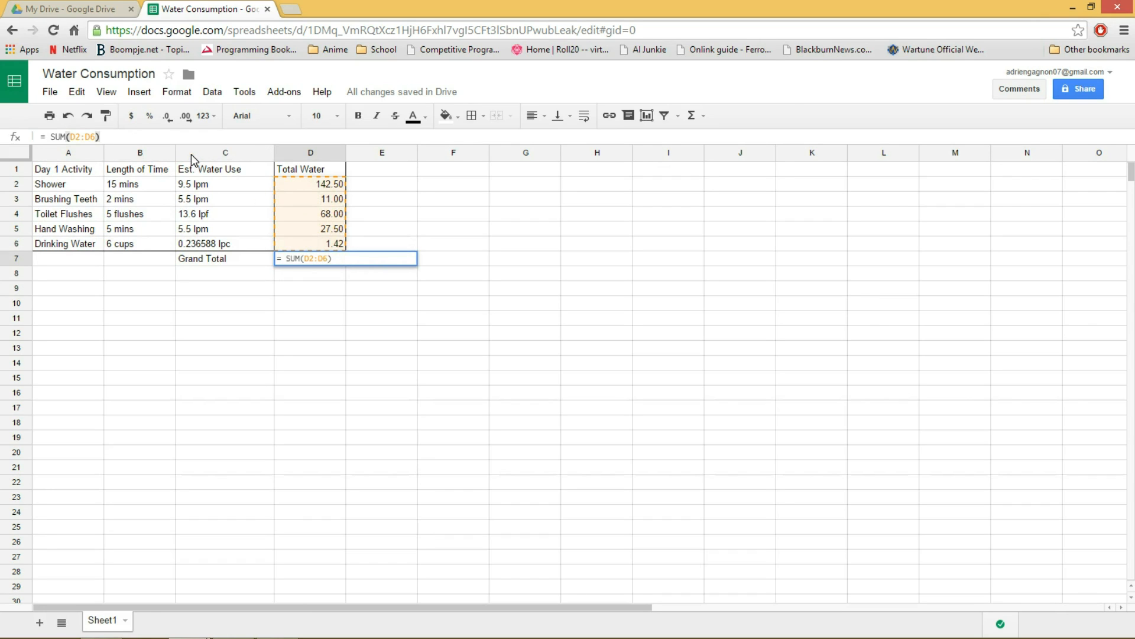
{"action": "key", "text": "Return"}
{"action": "left_click", "coordinate": [332, 261]}
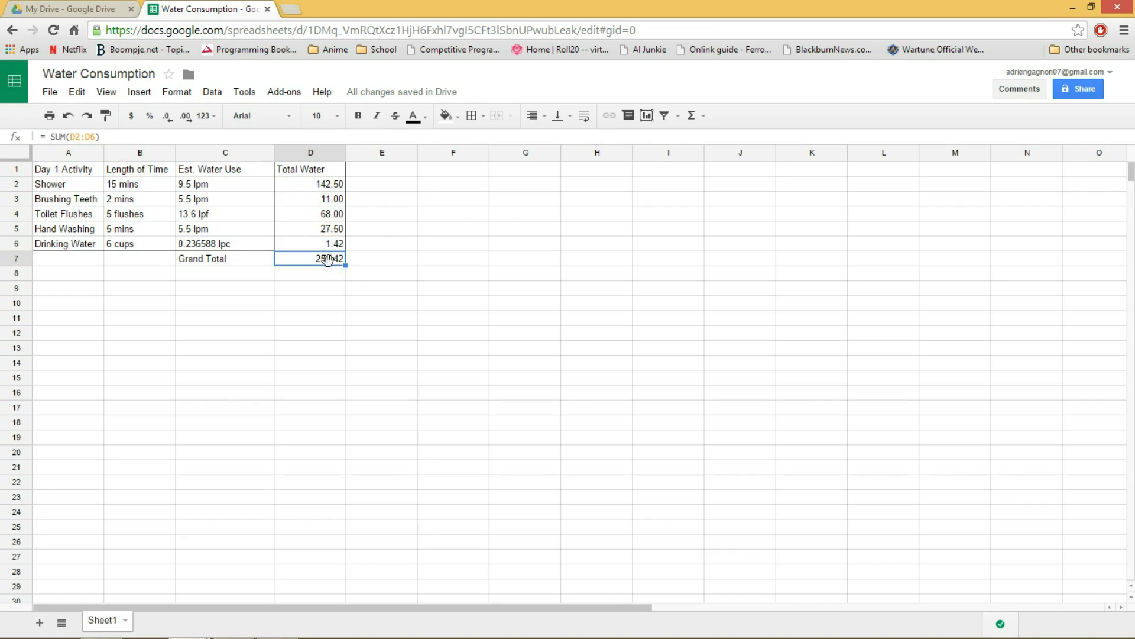
{"action": "left_click", "coordinate": [386, 271]}
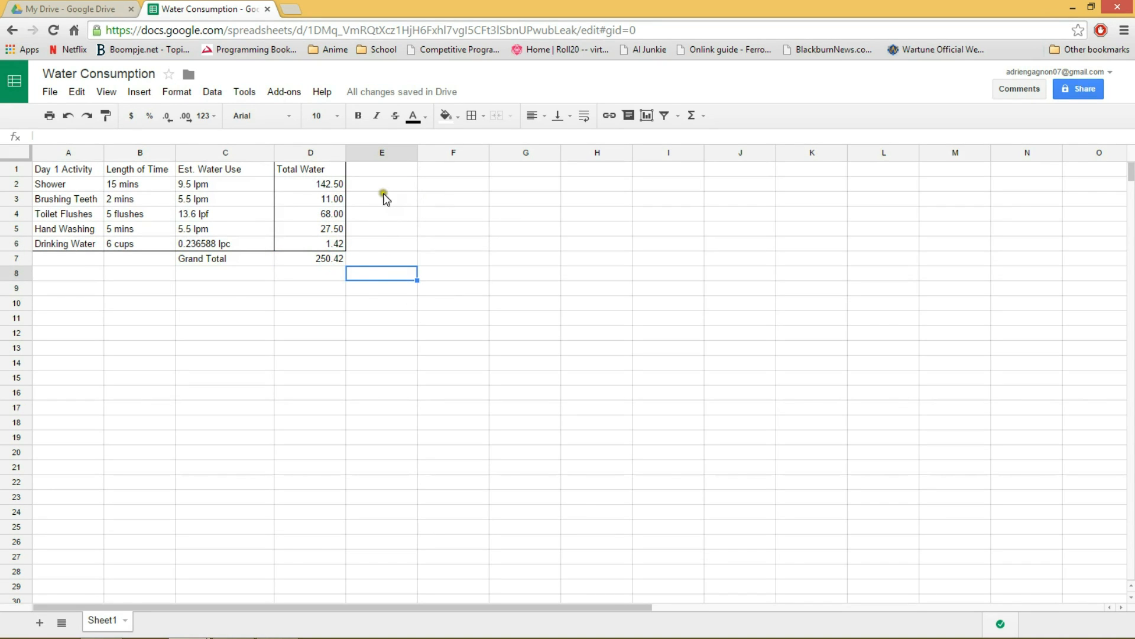
{"action": "left_click_drag", "start_coordinate": [337, 262], "coordinate": [76, 170]}
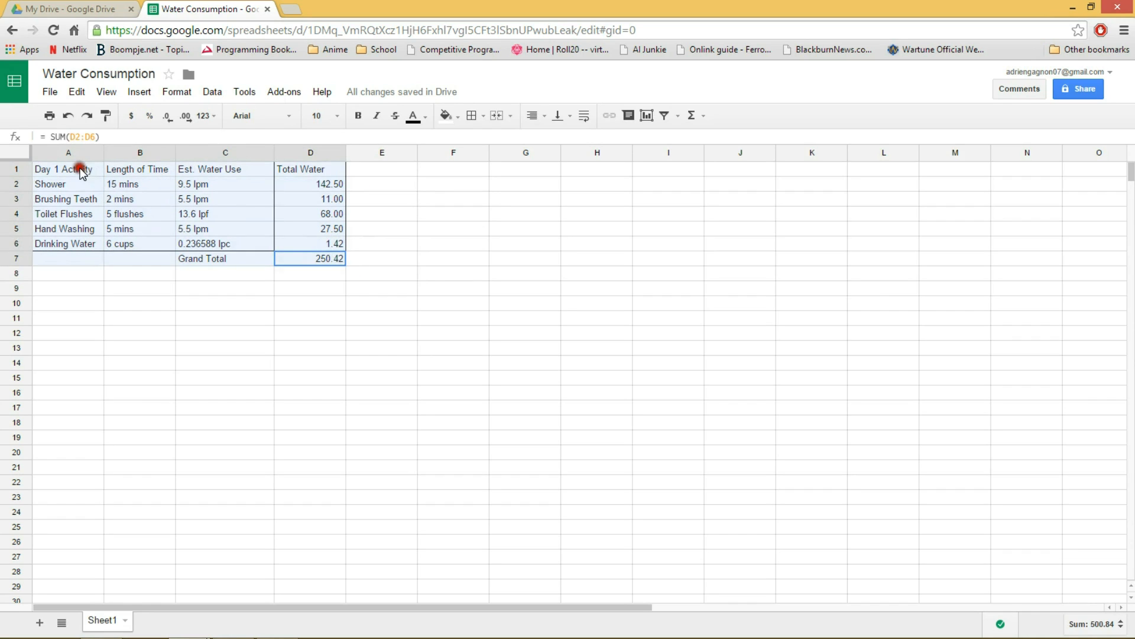
{"action": "left_click", "coordinate": [408, 244]}
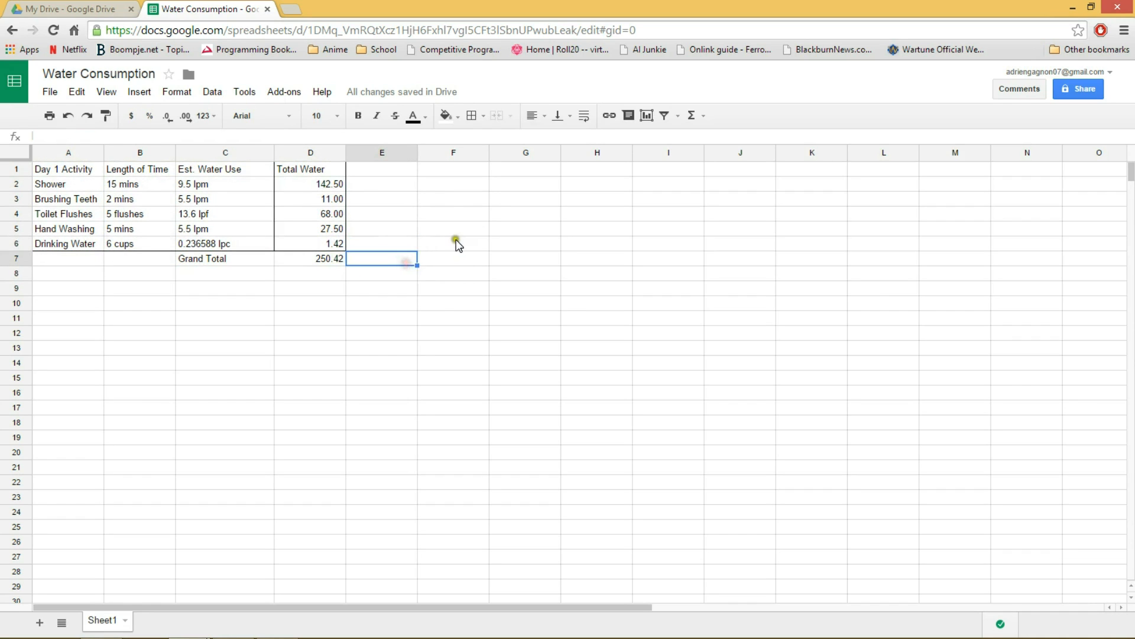
{"action": "left_click", "coordinate": [448, 210]}
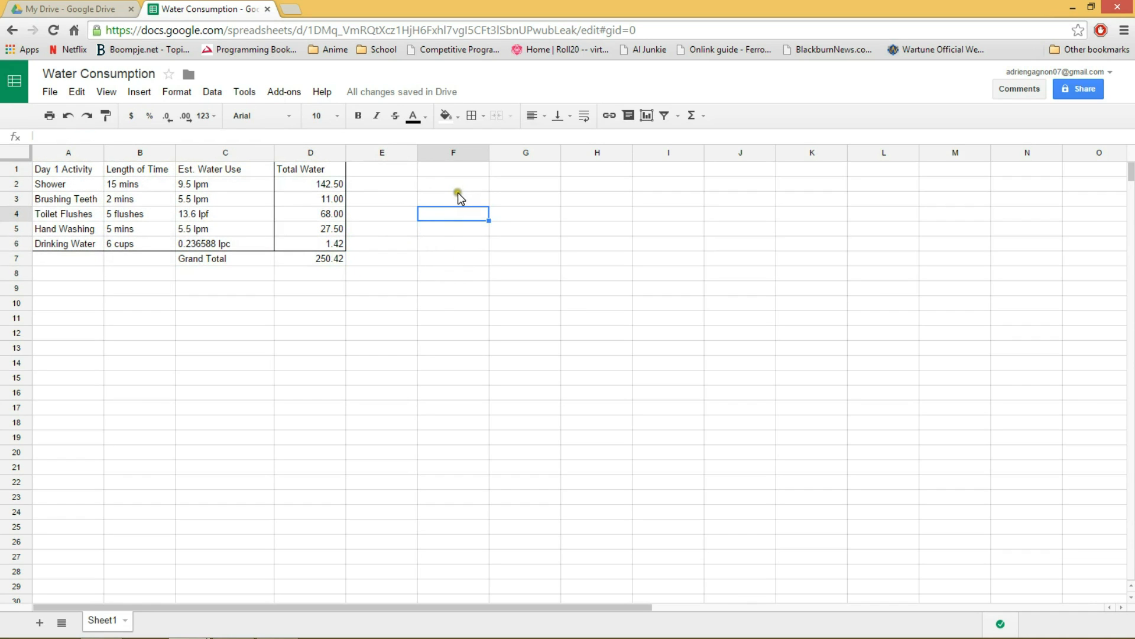
Start a new chart using the activity names in A1:A6 and the Total Water values in D1:D6 as its data ranges.
{"action": "left_click", "coordinate": [455, 183]}
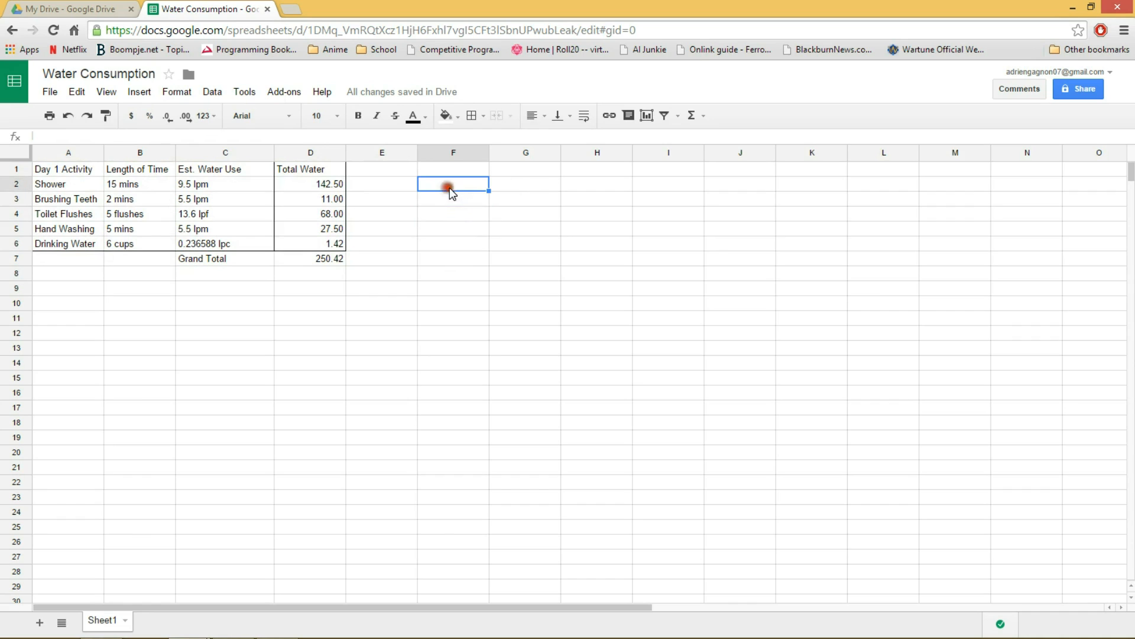
{"action": "left_click", "coordinate": [647, 116]}
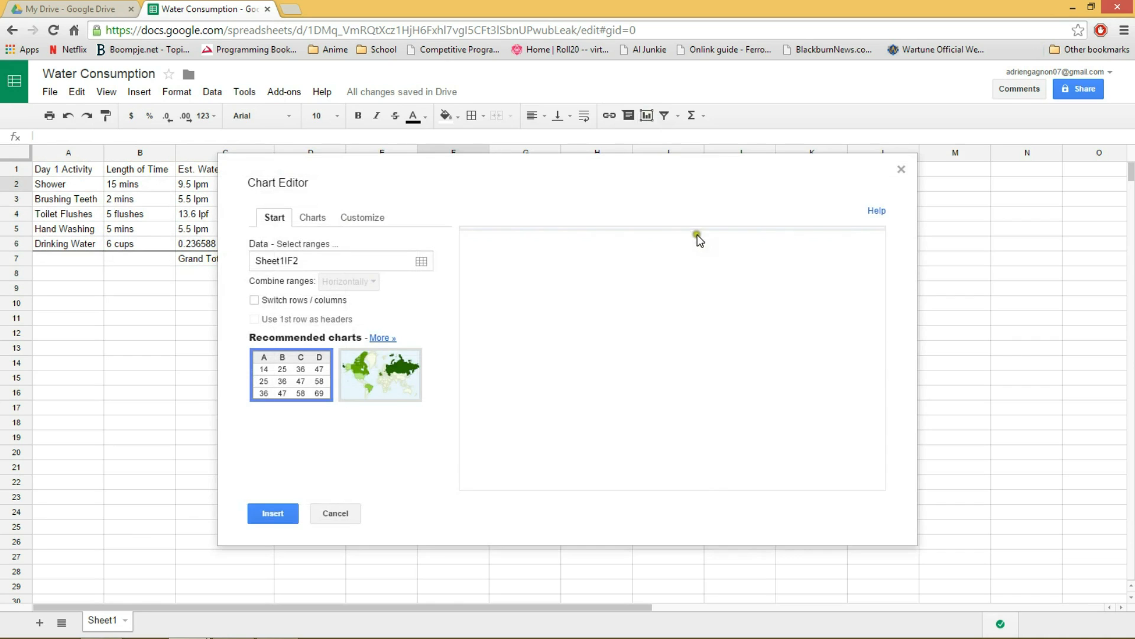
{"action": "left_click_drag", "start_coordinate": [523, 169], "coordinate": [636, 156]}
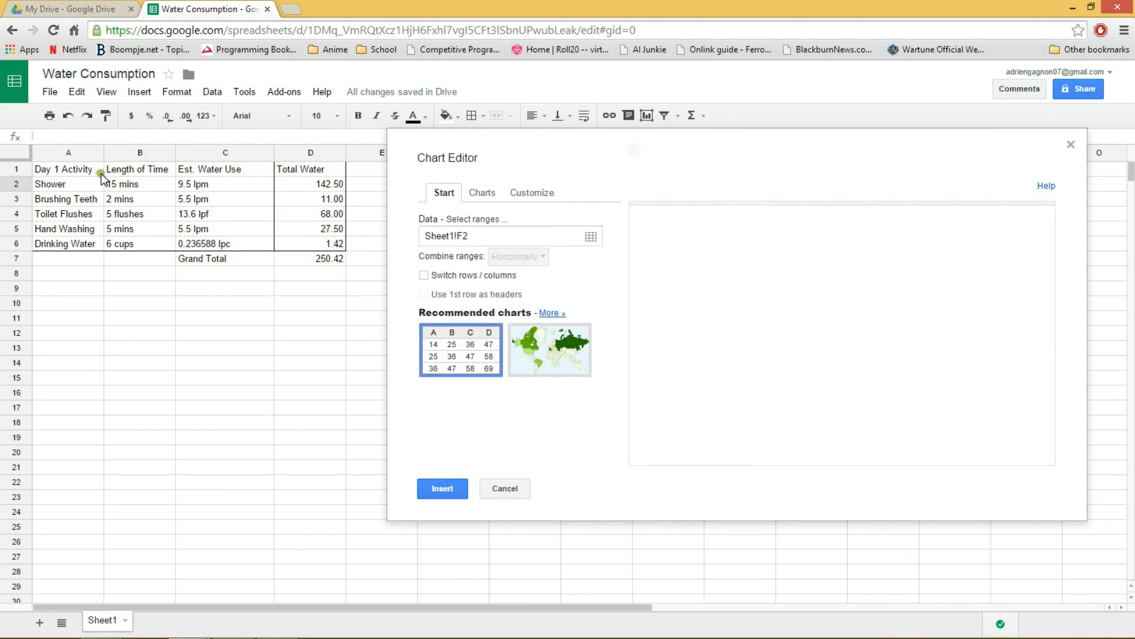
{"action": "left_click_drag", "start_coordinate": [67, 171], "coordinate": [69, 248]}
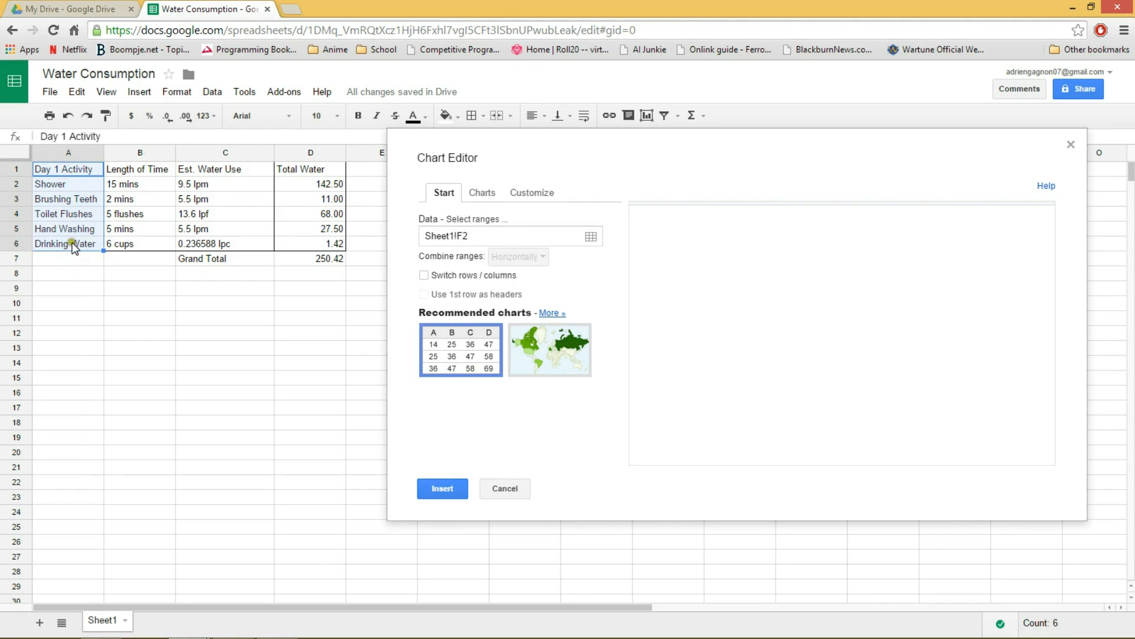
{"action": "left_click", "coordinate": [590, 237]}
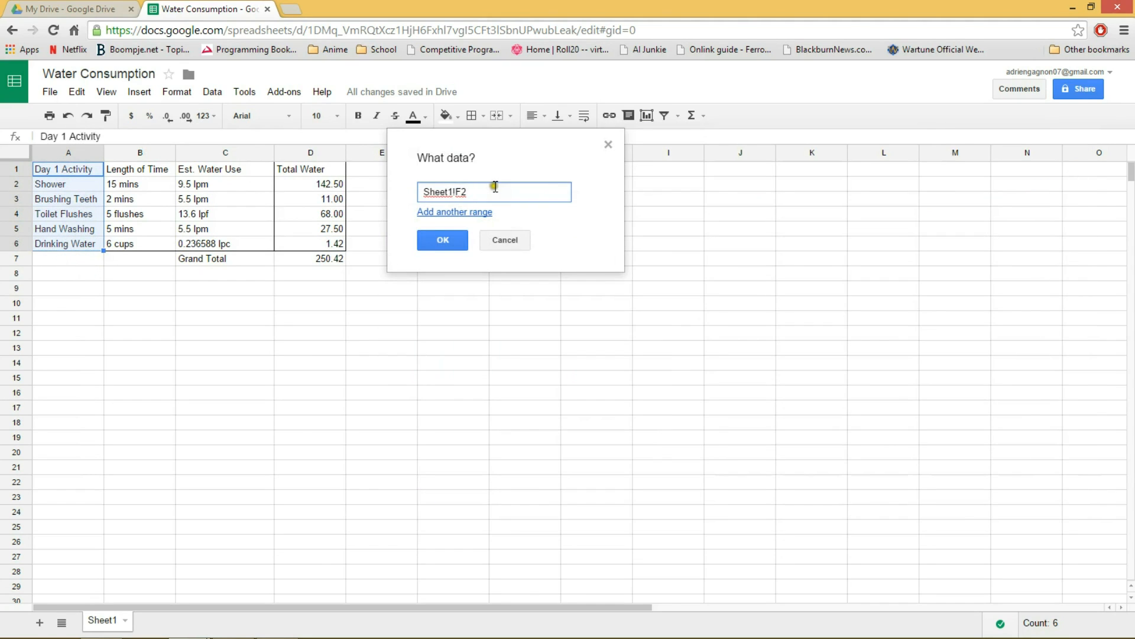
{"action": "left_click_drag", "start_coordinate": [68, 171], "coordinate": [72, 245]}
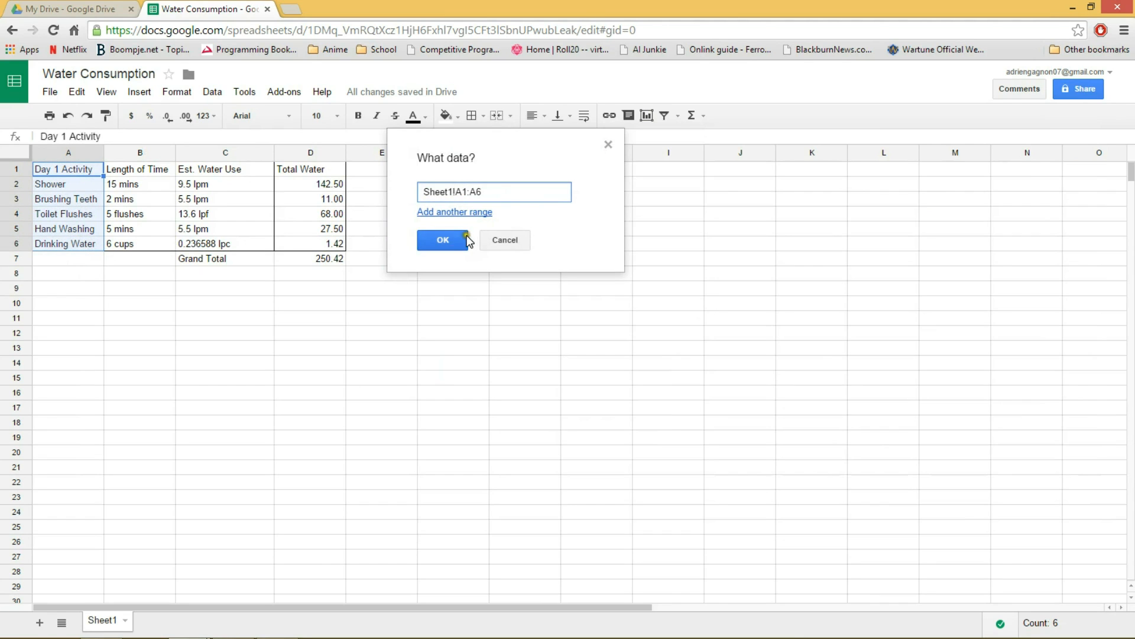
{"action": "left_click", "coordinate": [463, 212]}
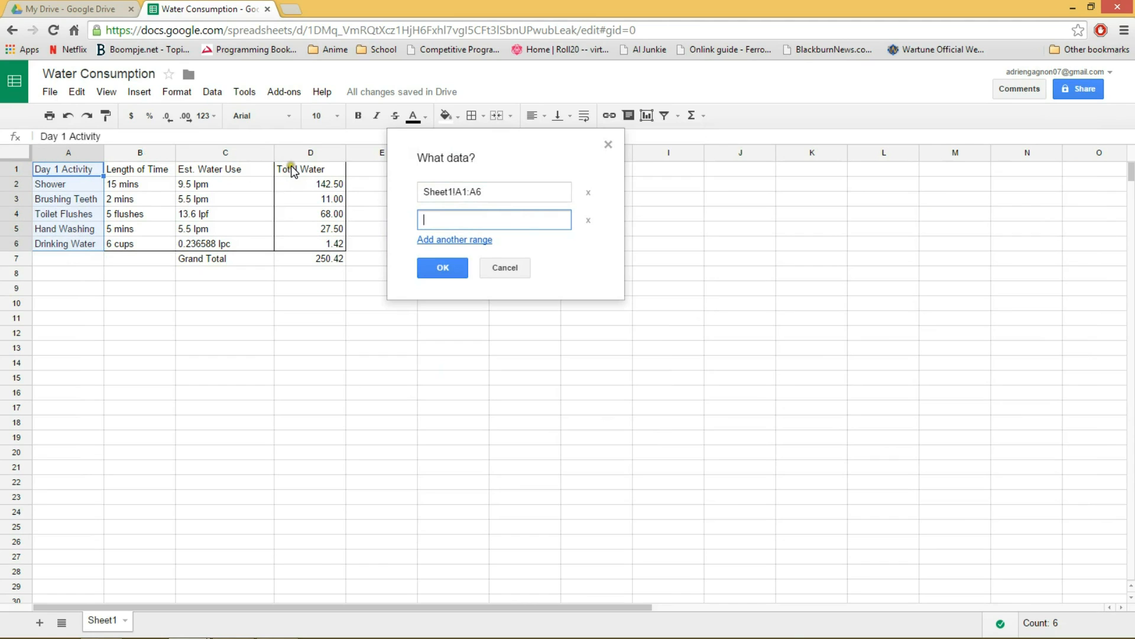
{"action": "left_click_drag", "start_coordinate": [296, 171], "coordinate": [304, 242]}
{"action": "left_click", "coordinate": [452, 269]}
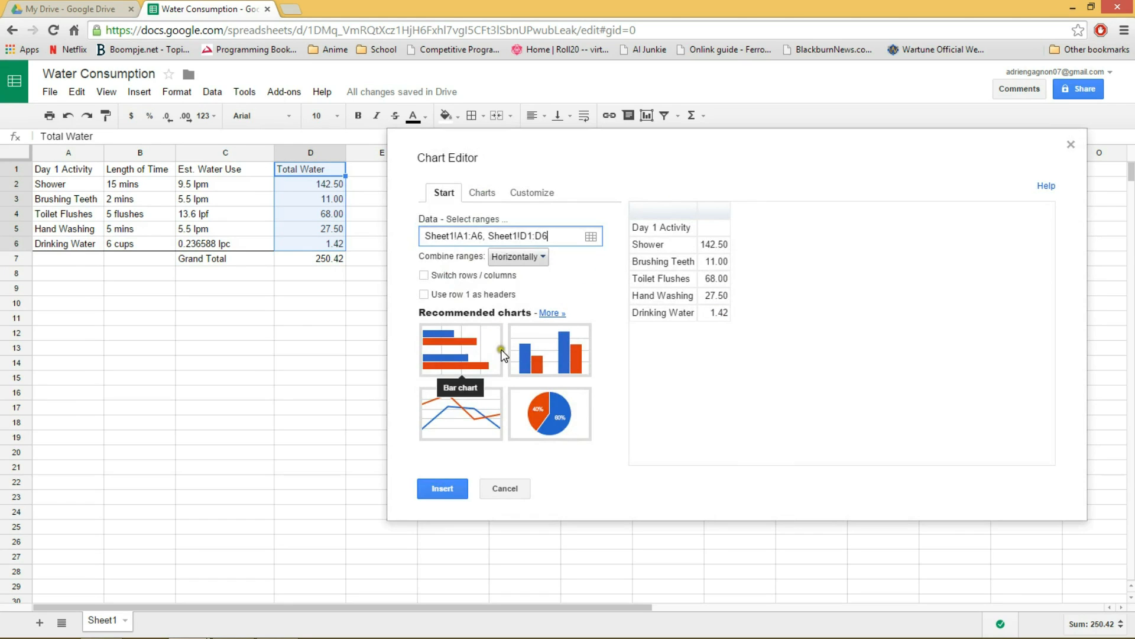
Choose the recommended column chart and use row 1 as headers.
{"action": "left_click", "coordinate": [550, 358]}
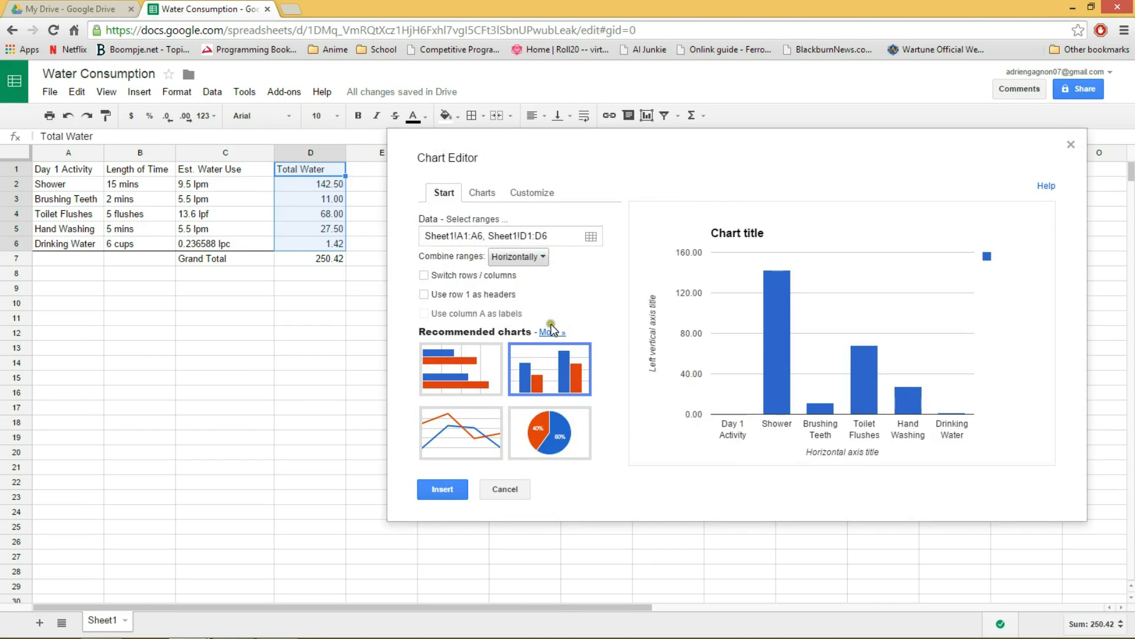
{"action": "left_click", "coordinate": [424, 294]}
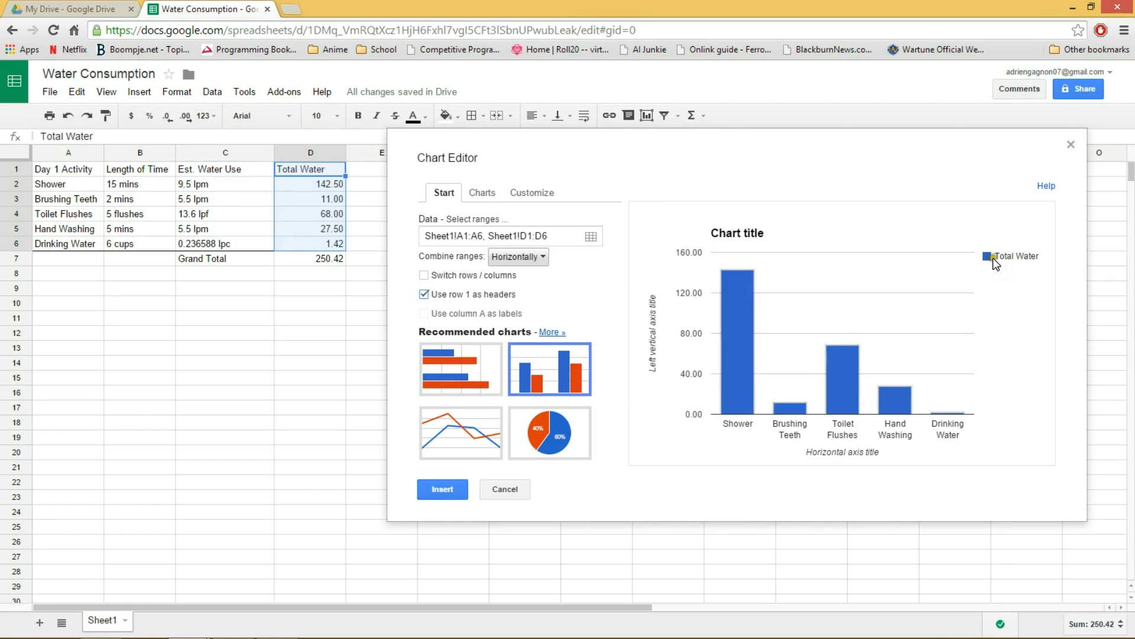
Set the chart title to "Day 1 Water Usage".
{"action": "left_click", "coordinate": [761, 233]}
{"action": "left_click", "coordinate": [771, 238]}
{"action": "left_click", "coordinate": [528, 194]}
{"action": "left_click_drag", "start_coordinate": [494, 288], "coordinate": [414, 282]}
{"action": "key", "text": "BackSpace"}
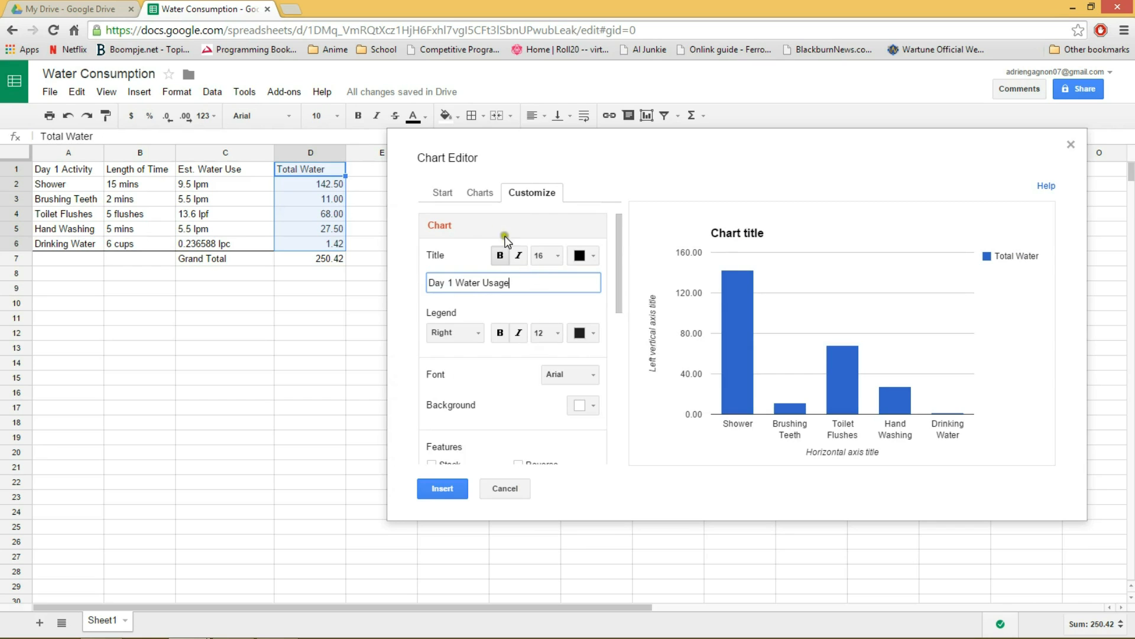
Change the chart type to a pie chart and insert it into the sheet.
{"action": "left_click", "coordinate": [473, 196]}
{"action": "left_click", "coordinate": [443, 194]}
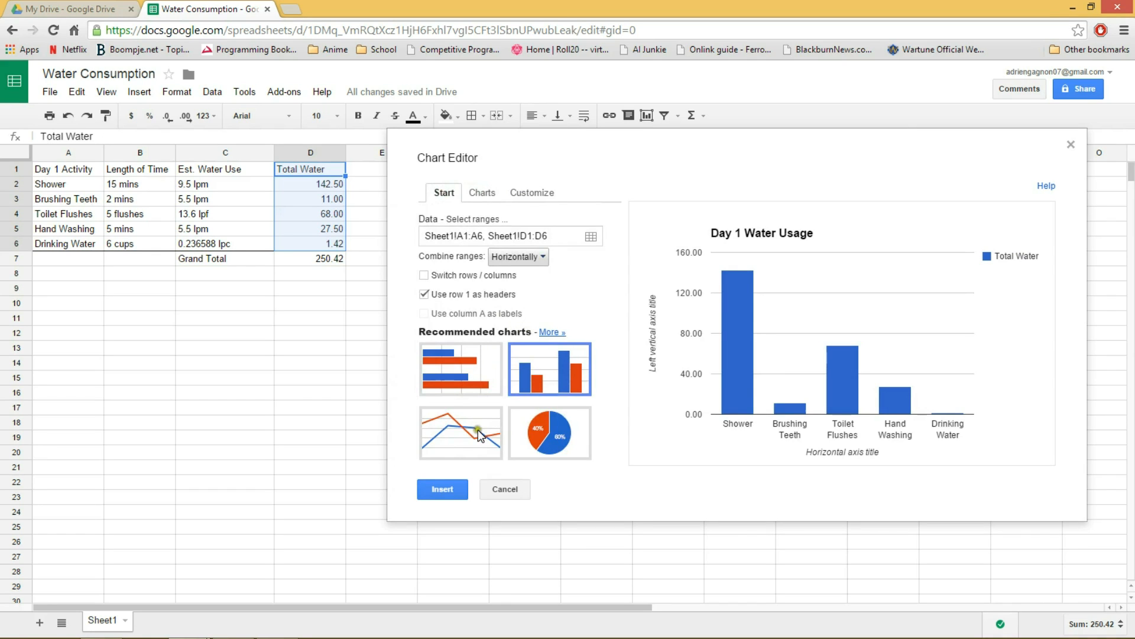
{"action": "left_click", "coordinate": [546, 433]}
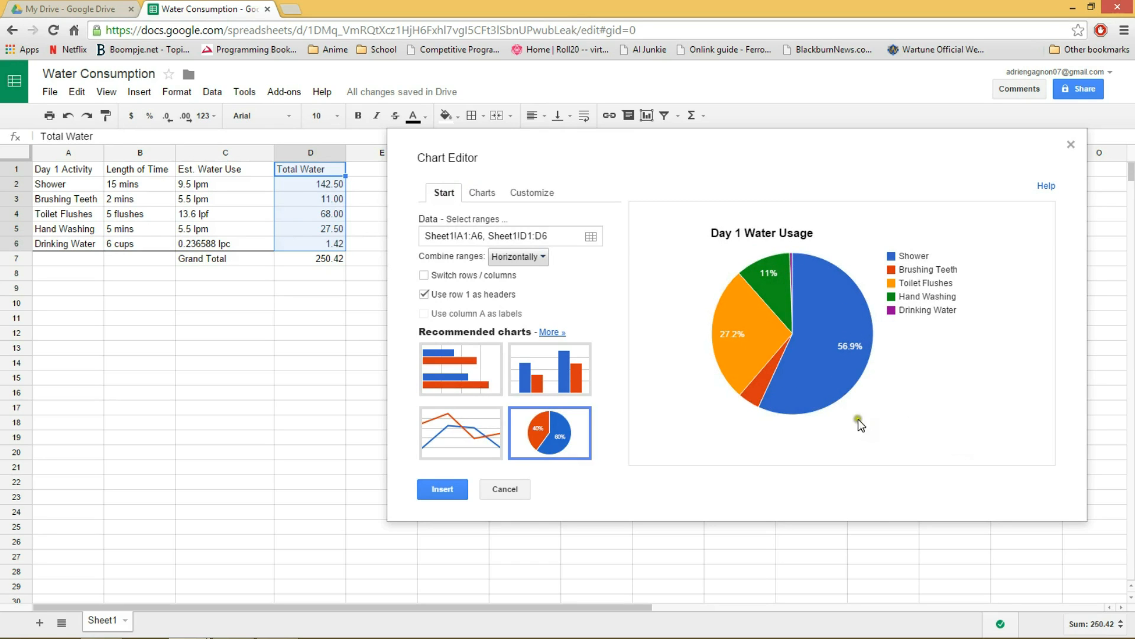
{"action": "left_click", "coordinate": [440, 489]}
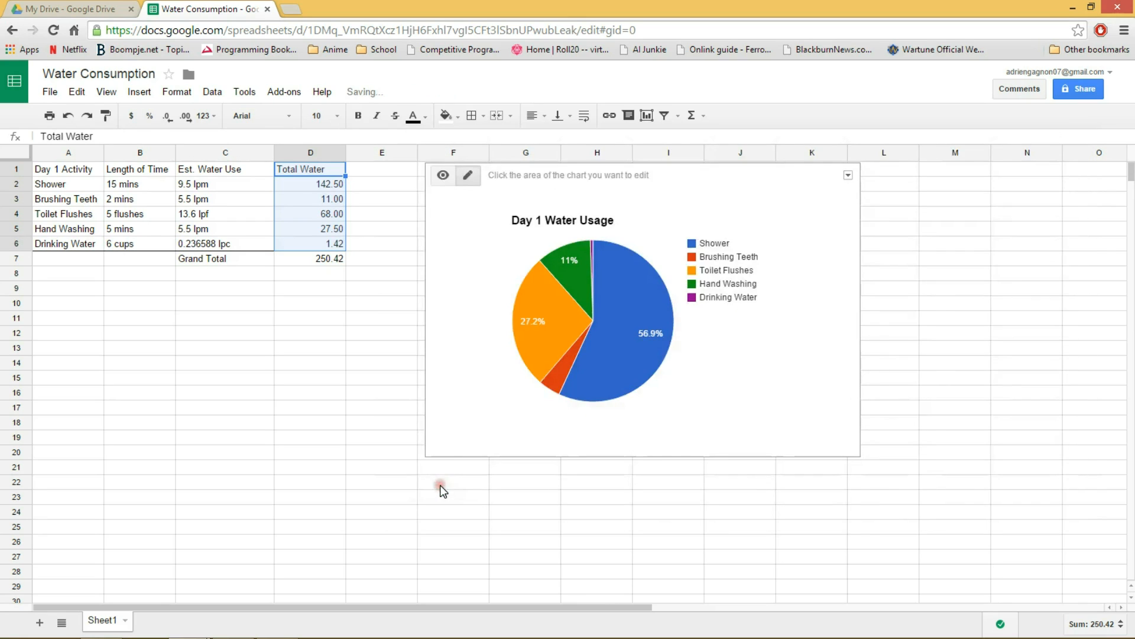
Move the pie chart closer to the table, spanning about columns E to K and rows 4 to 21.
{"action": "left_click", "coordinate": [586, 226]}
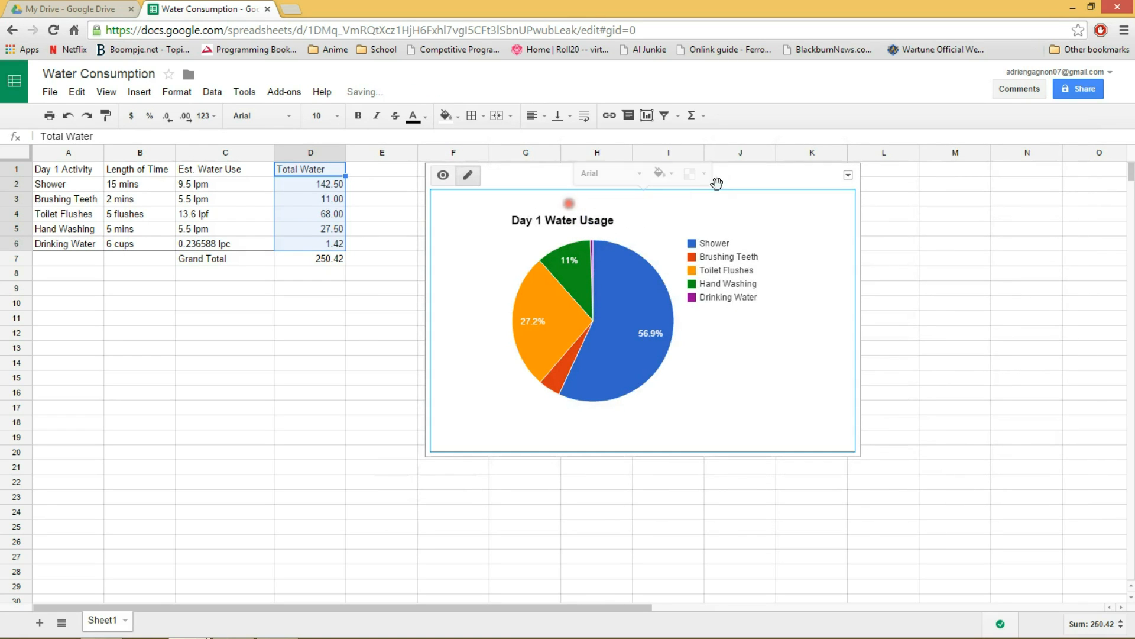
{"action": "left_click_drag", "start_coordinate": [742, 177], "coordinate": [693, 221]}
{"action": "left_click", "coordinate": [910, 271]}
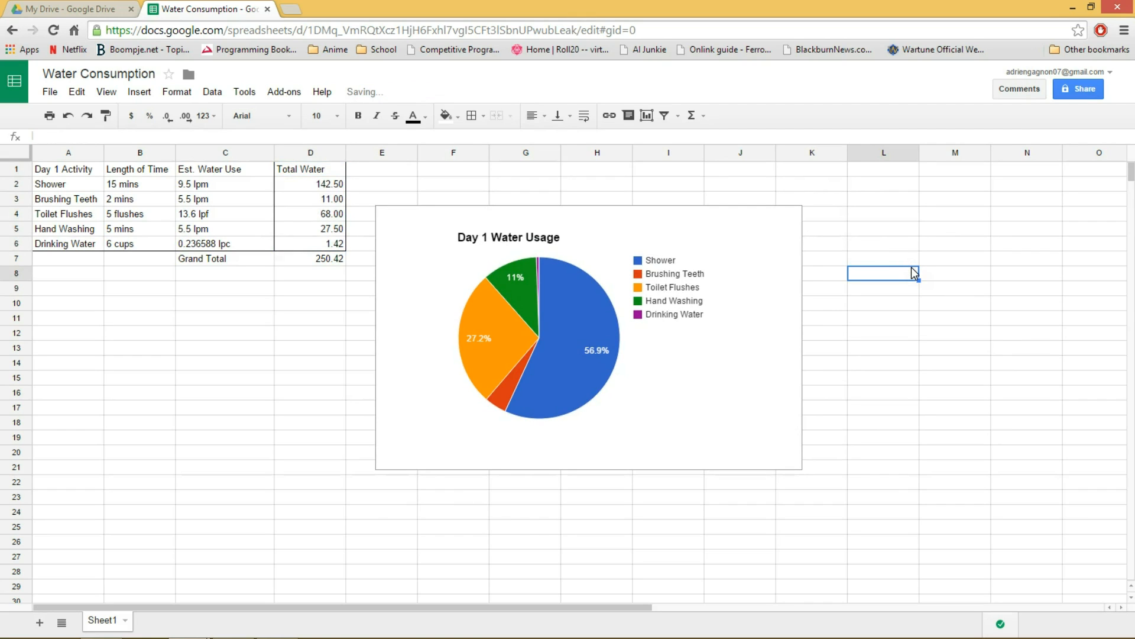